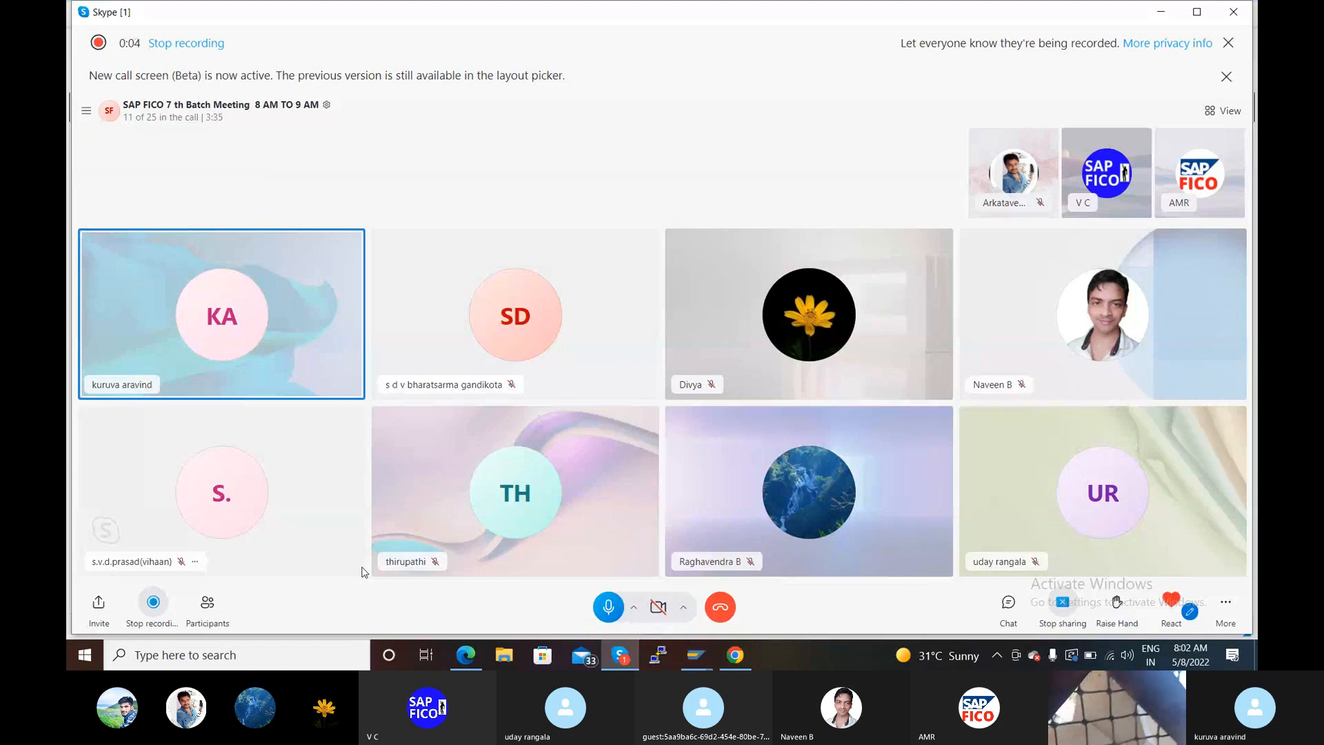
- Switch to the SAP Easy Access window and open transaction FB50 for entering a G/L account document
left_click(688, 654)
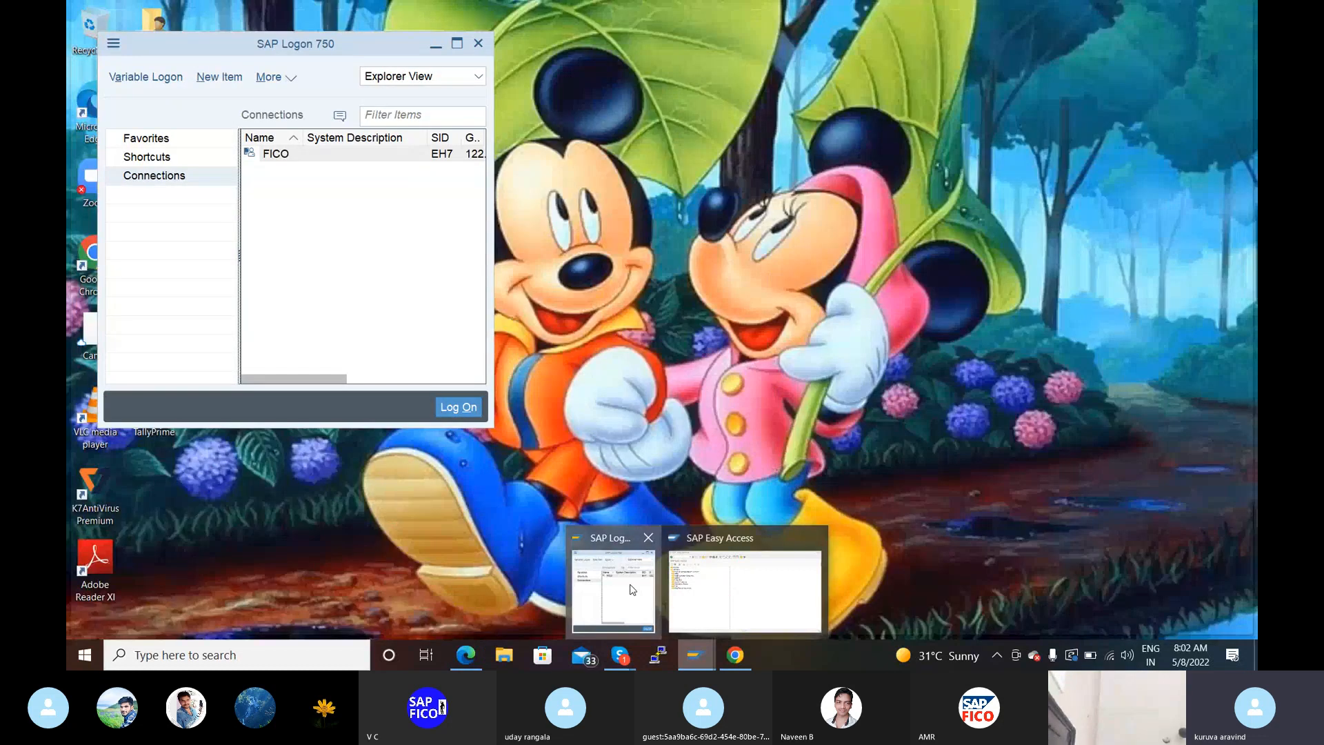
left_click(632, 590)
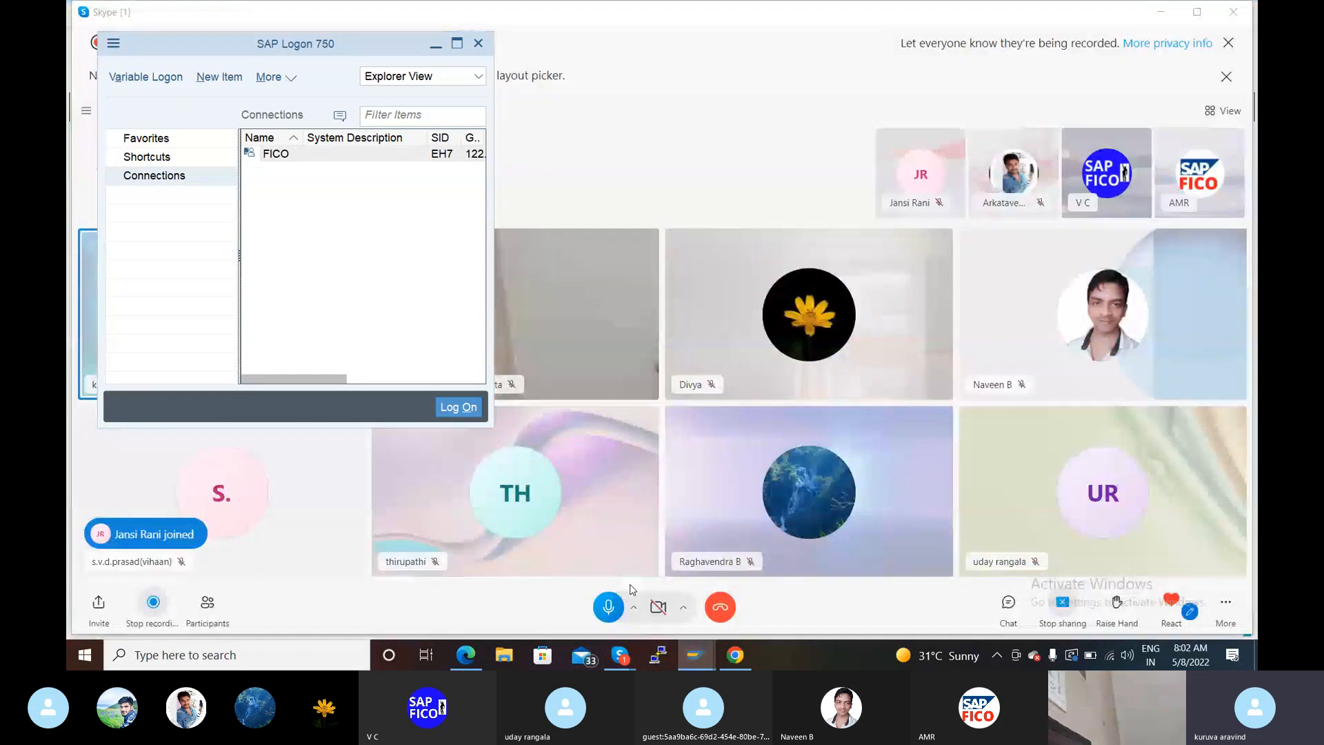
mouse_move(701, 654)
left_click(714, 609)
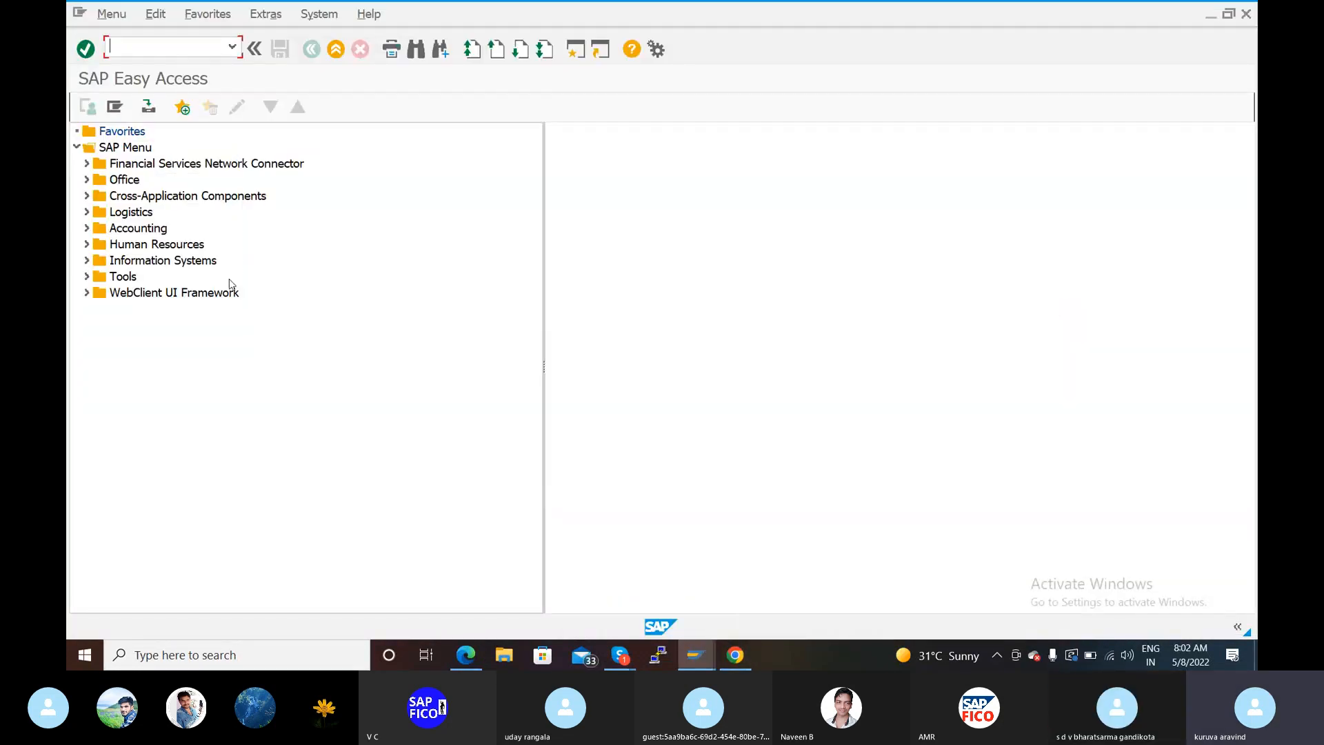
type("fb")
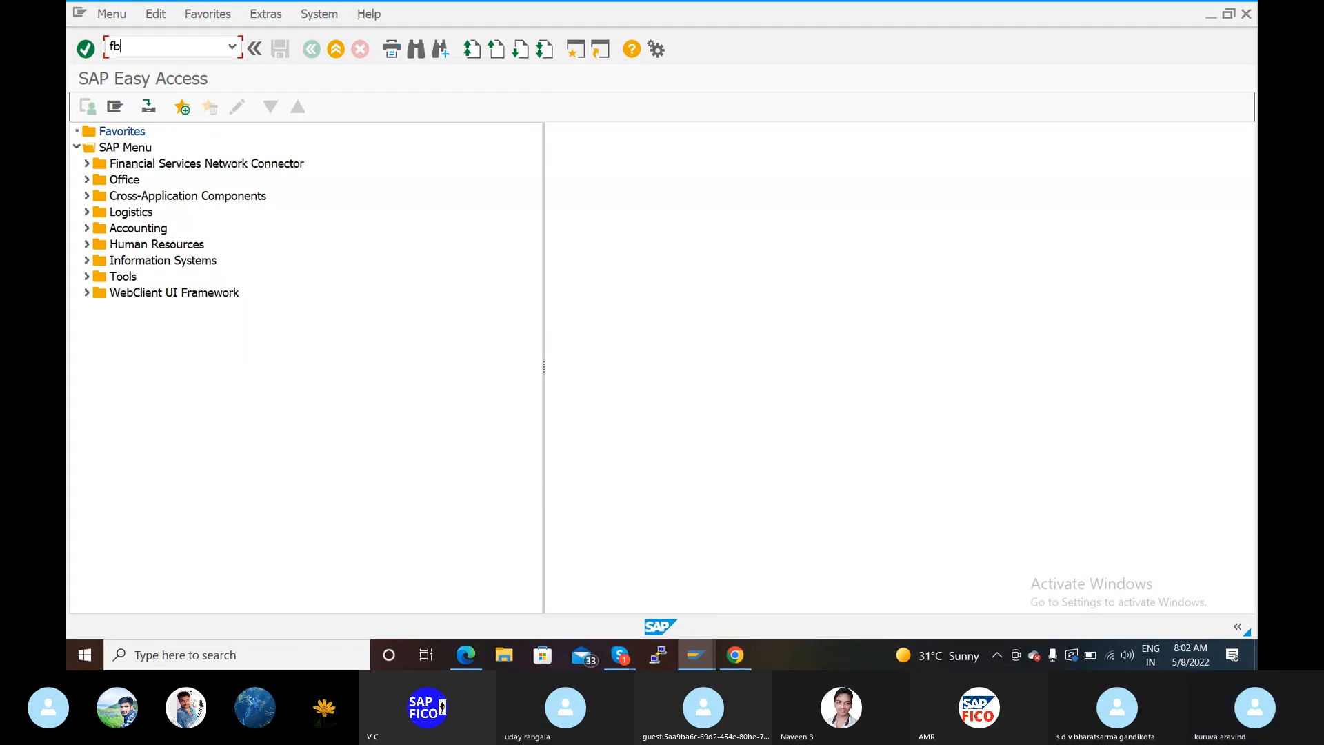
type("50")
key("Return")
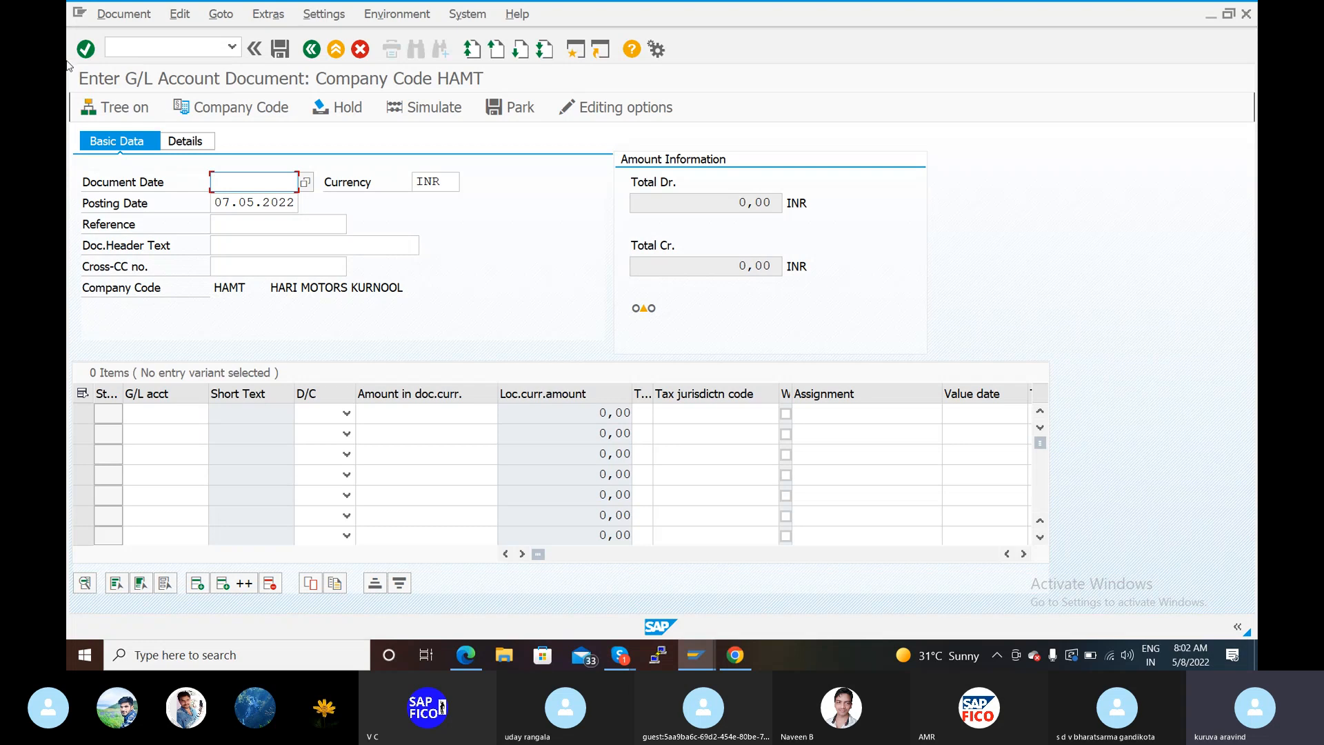
- Enter 08.05.2022 as the document date in the document's basic data
left_click(233, 207)
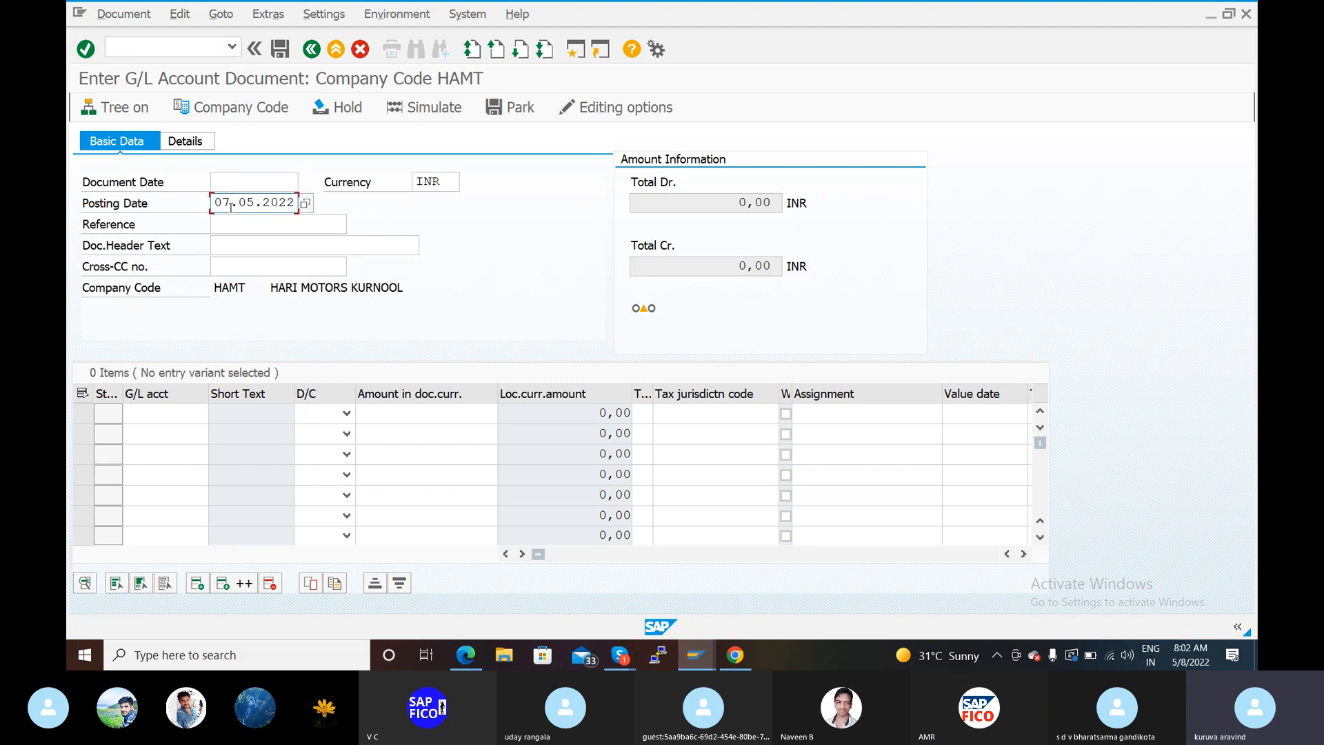
key("BackSpace")
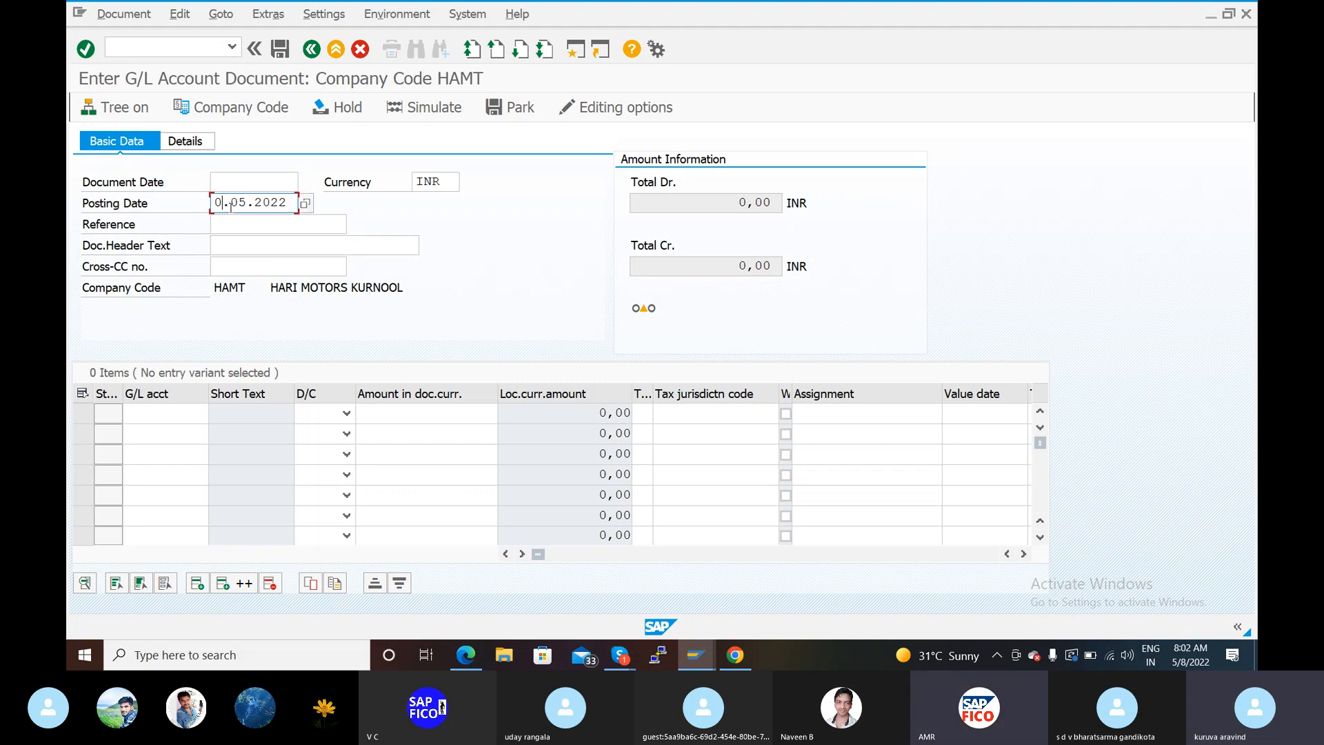
left_click(241, 176)
type("0")
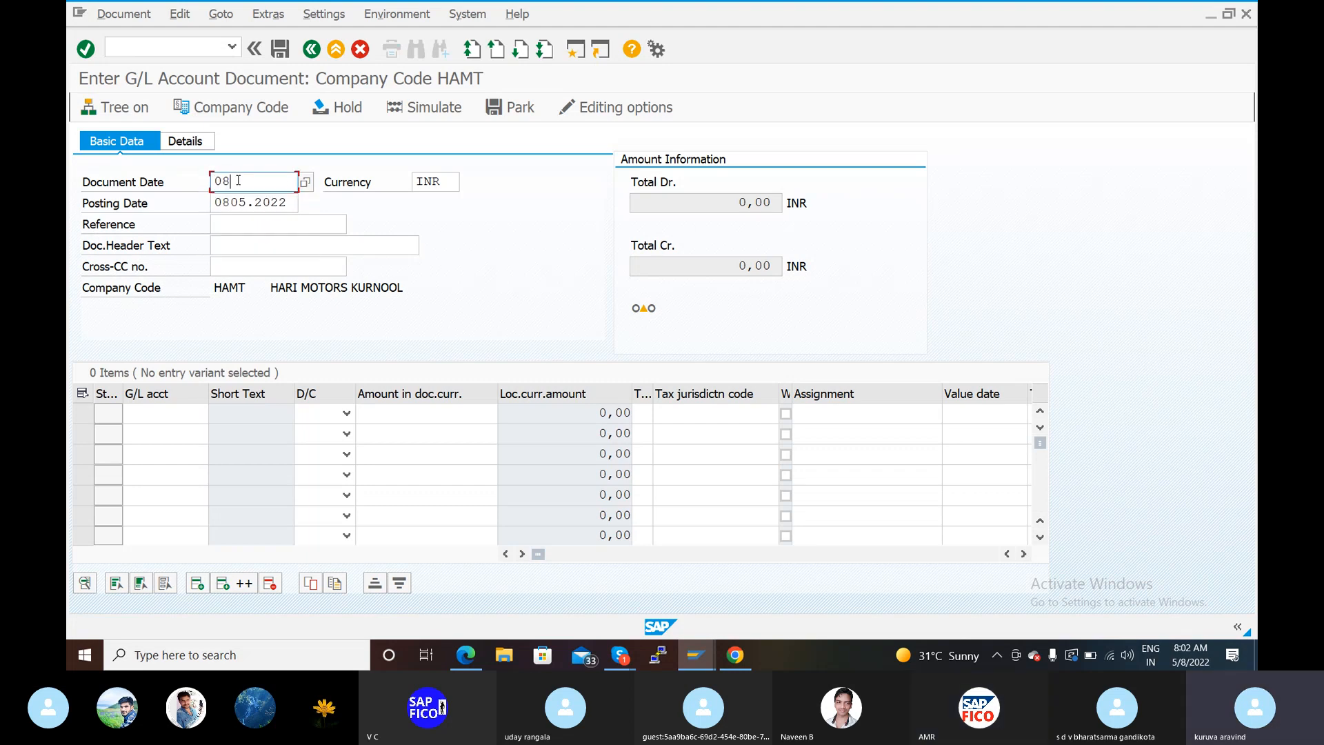
type("8.05")
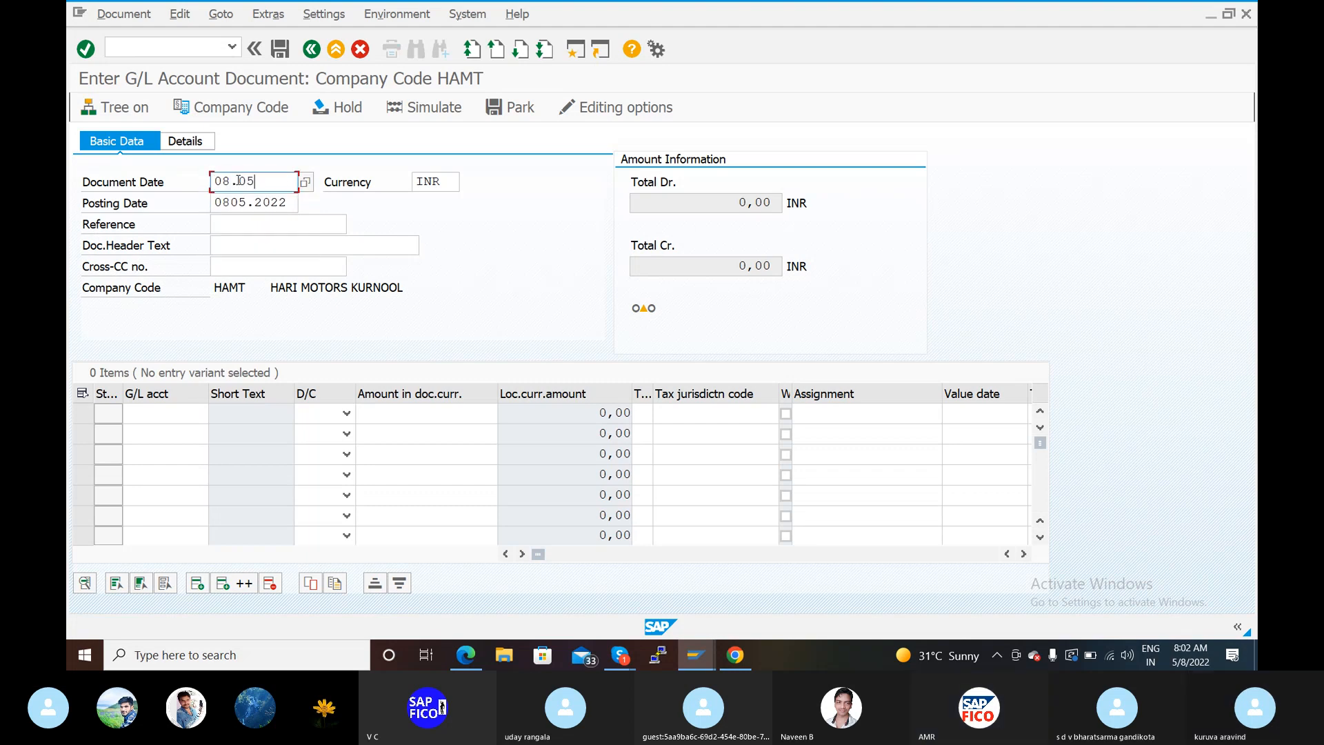
type(".2022")
- Set the posting date to 08.05.2022, matching the system's current date
left_click(290, 202)
key("BackSpace")
key("BackSpace")
key("BackSpace")
key("BackSpace")
key("BackSpace")
key("BackSpace")
key("BackSpace")
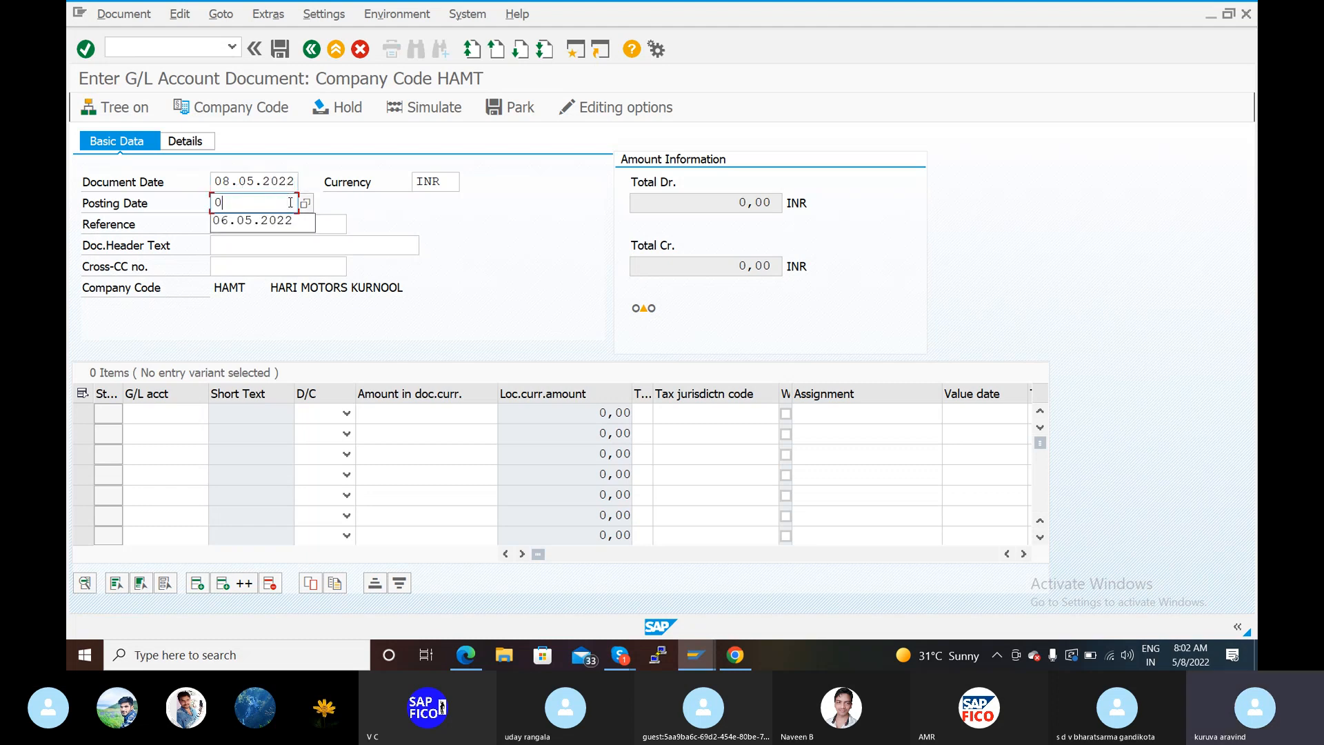
type("8.")
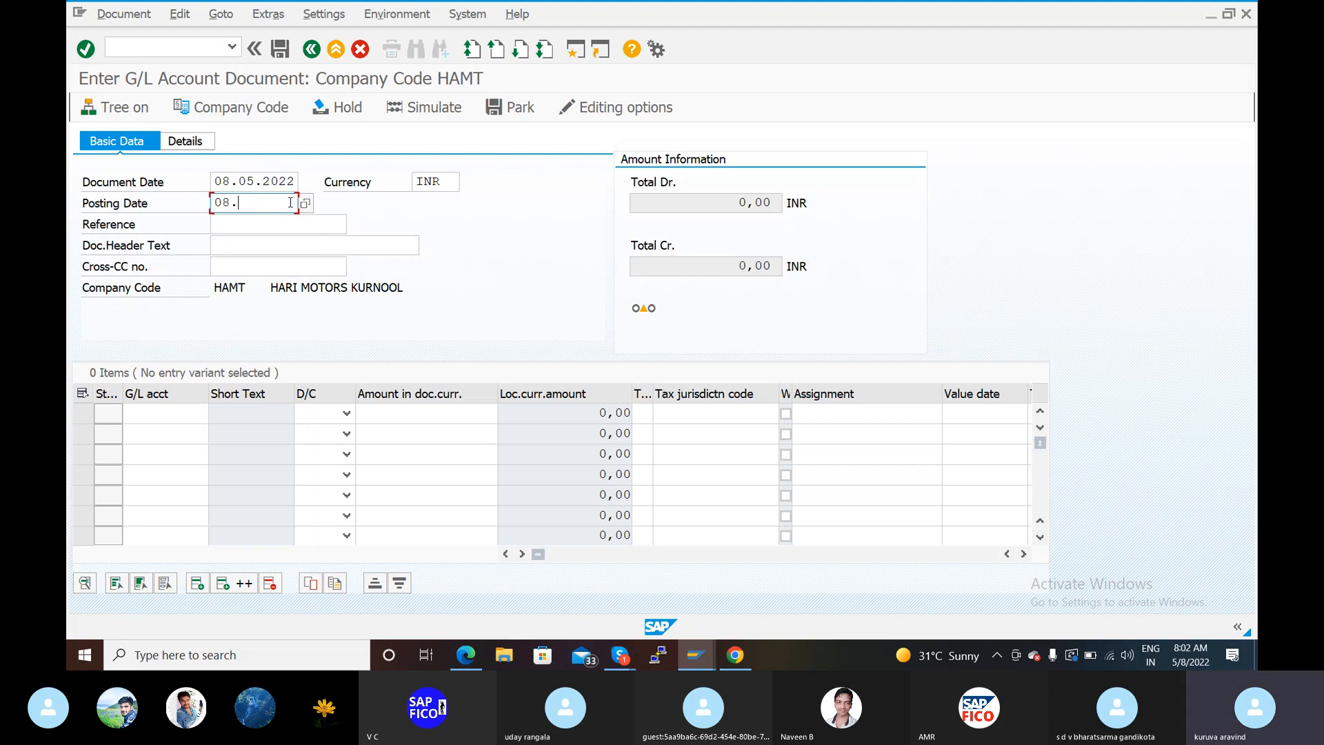
type("05.2022")
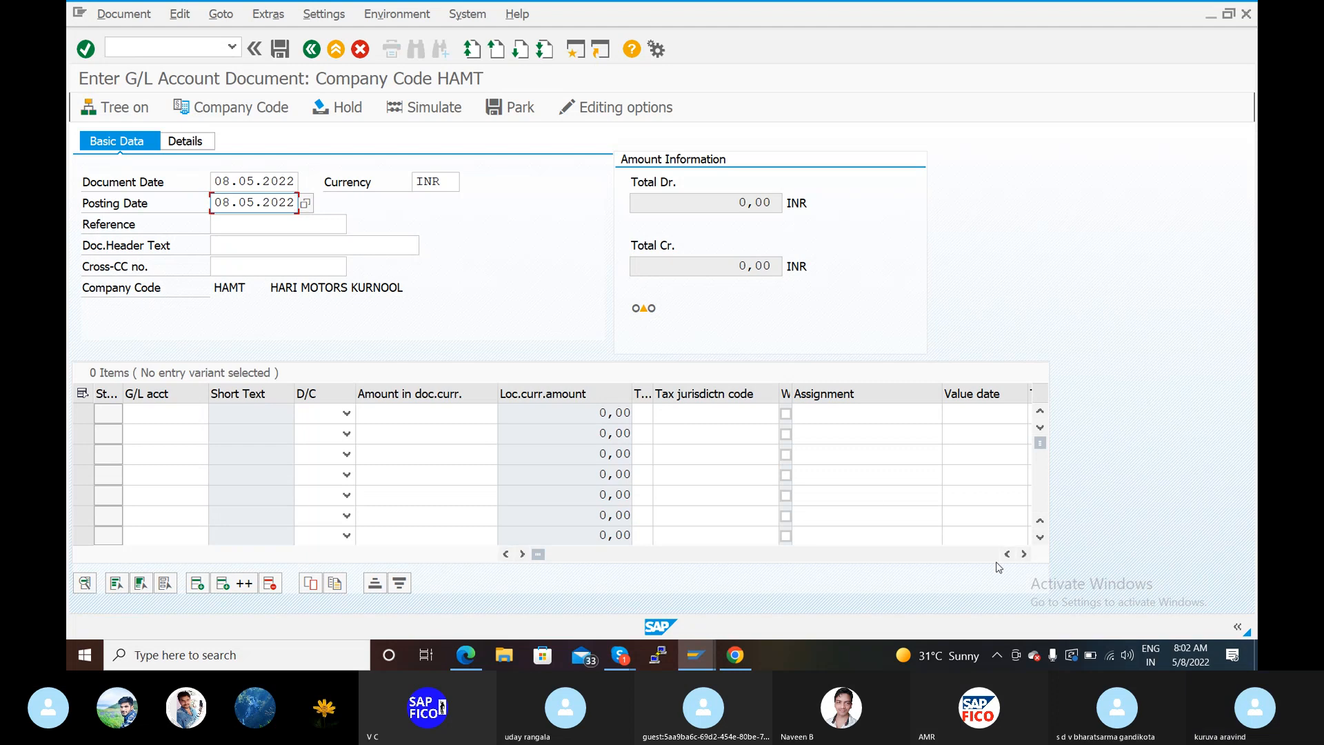
mouse_move(1184, 667)
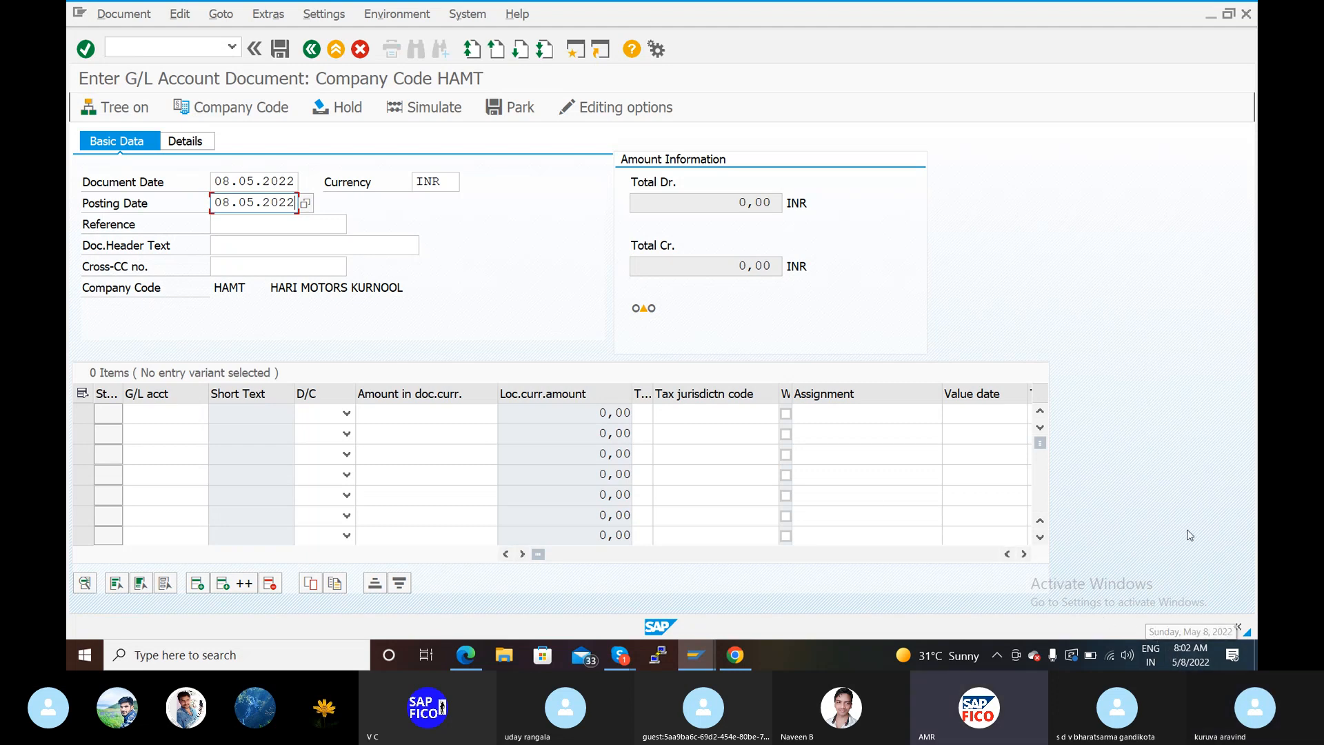
- Enter REF1 as the document's reference
left_click(243, 233)
type("ref")
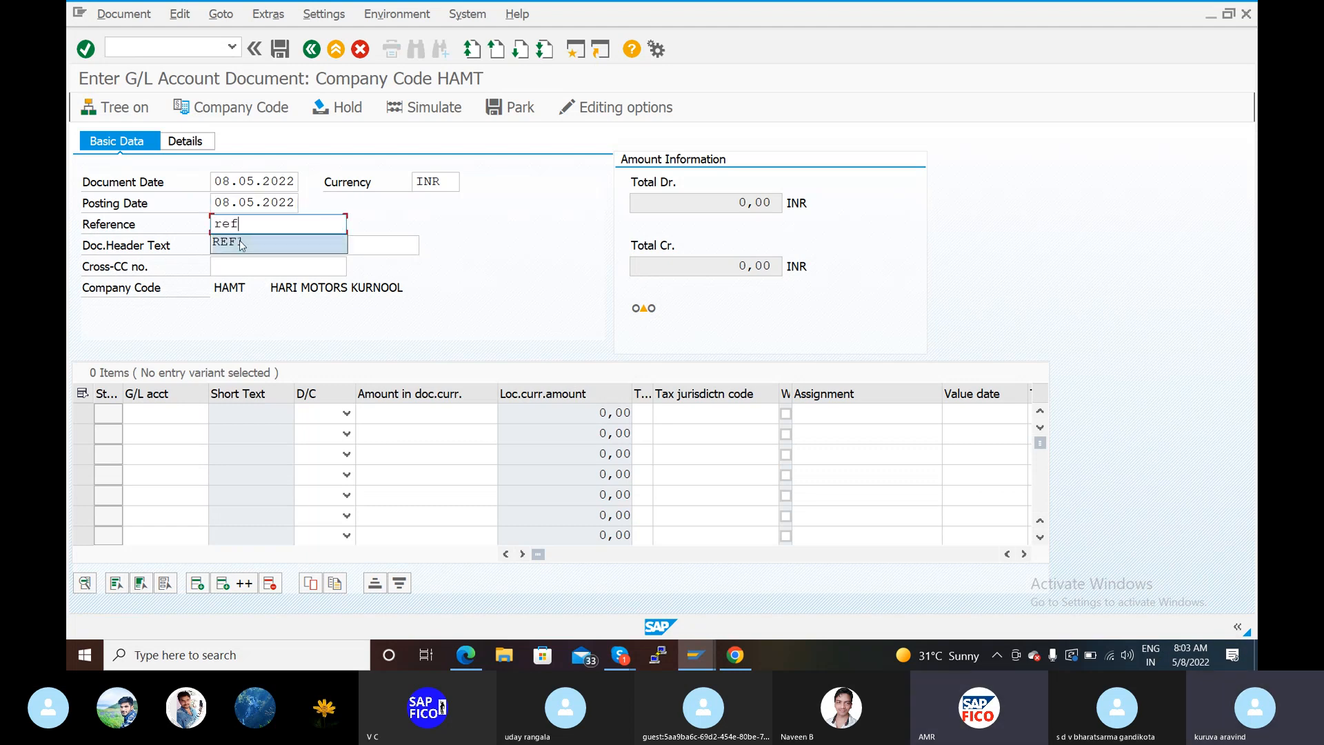
key("BackSpace")
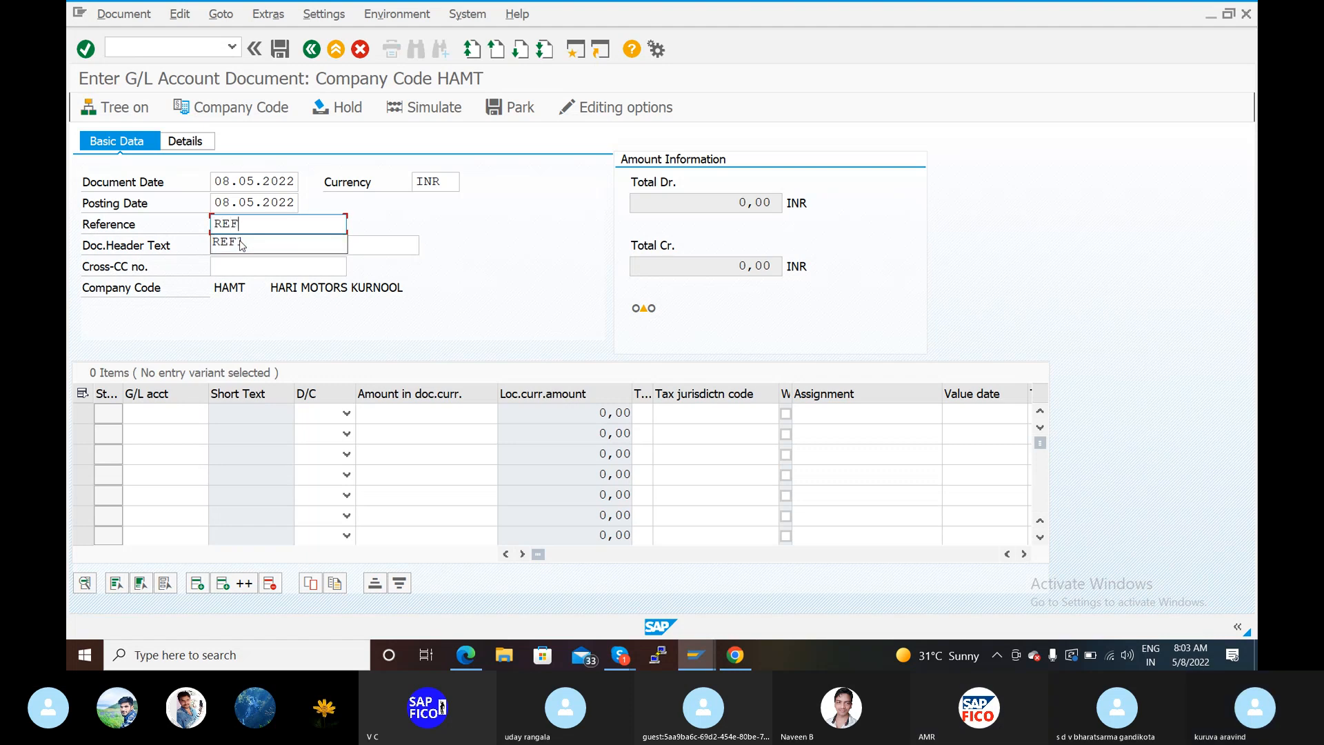
left_click(240, 243)
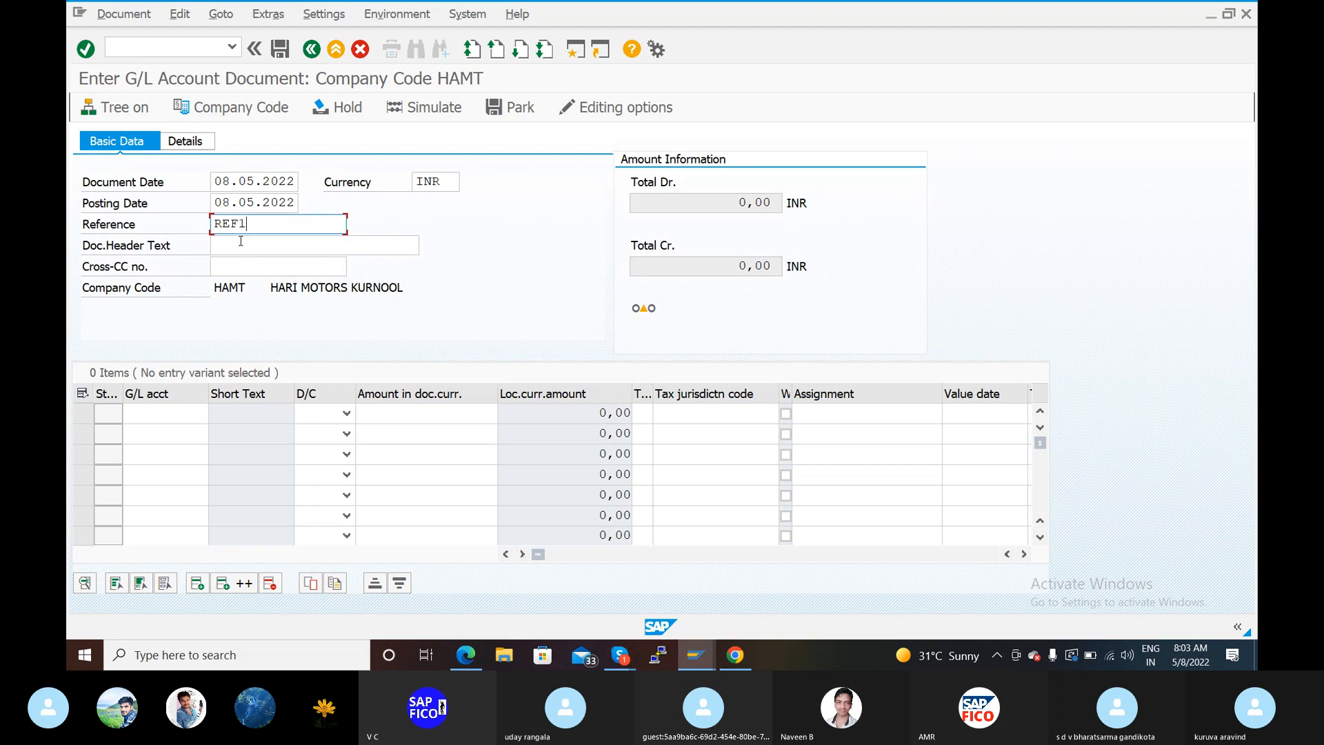
- Look up the G/L accounts of chart HAOC and assign RENT ACCOUNT to the first line item
left_click(145, 415)
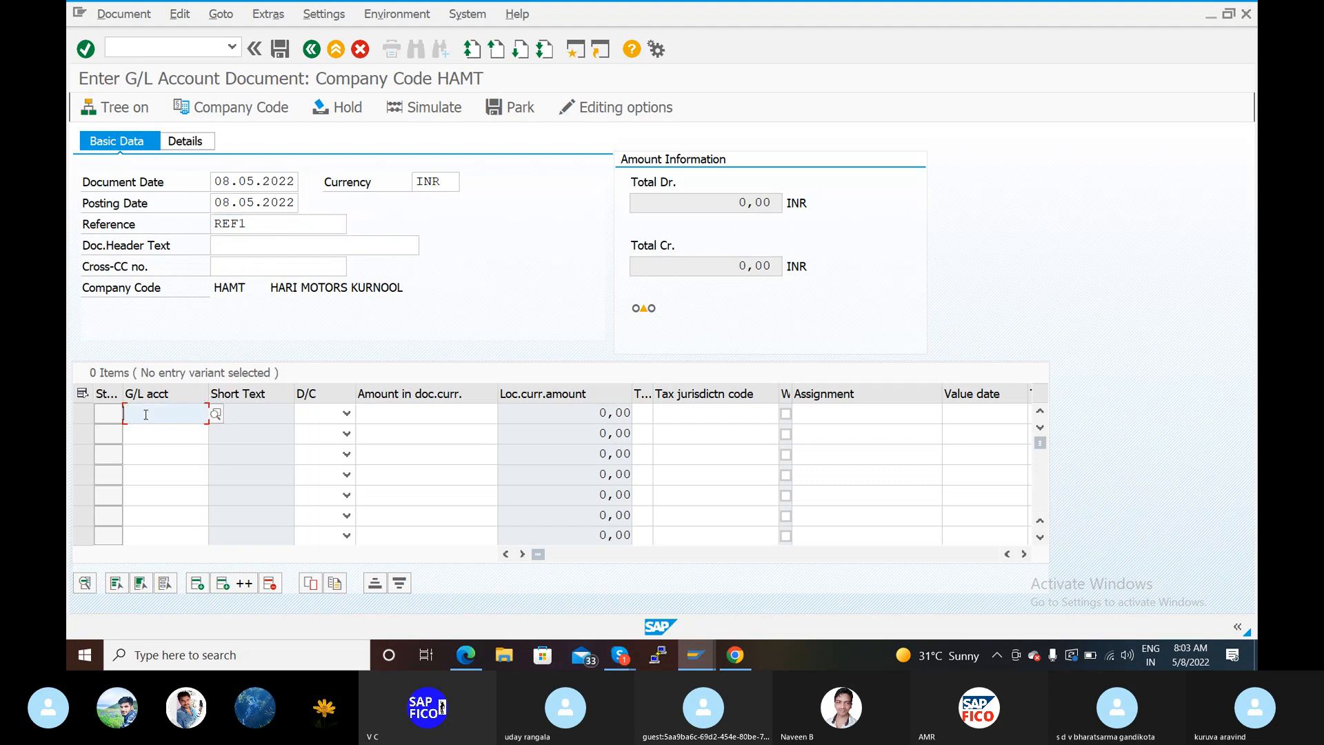
left_click(216, 414)
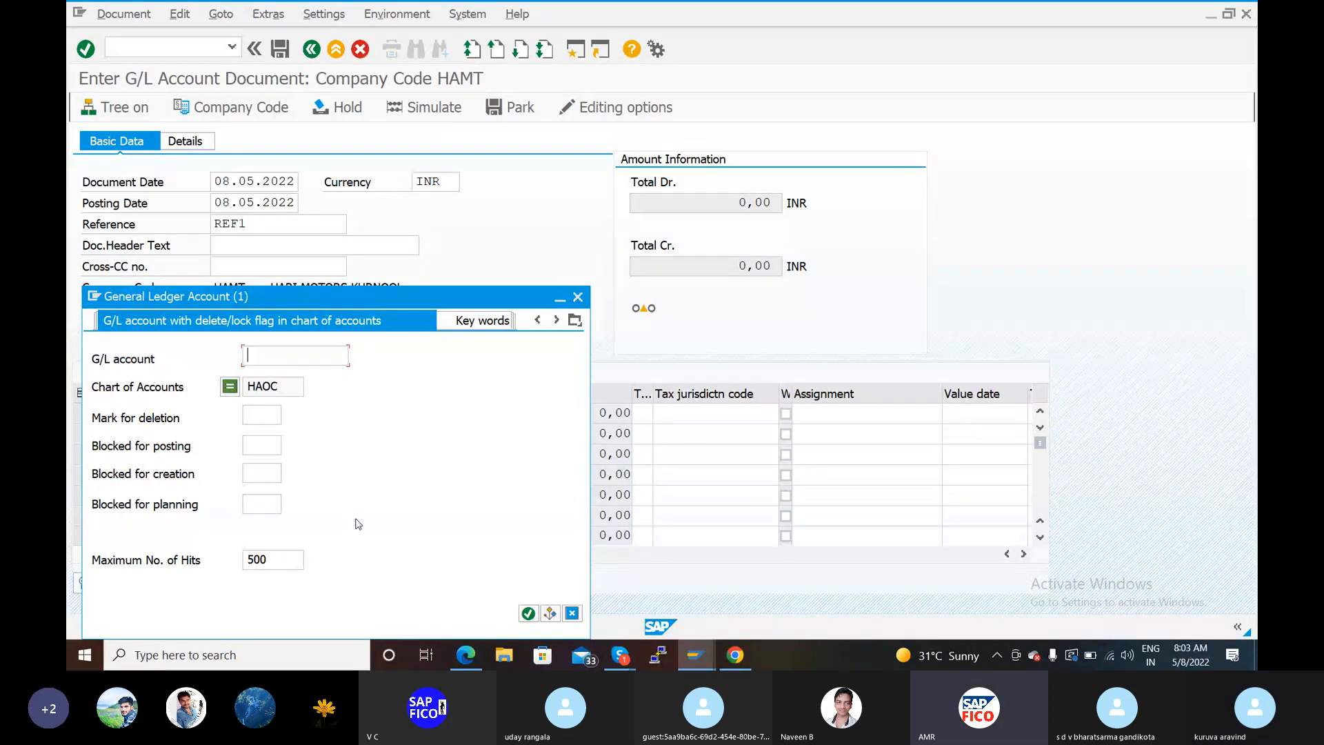
left_click(529, 612)
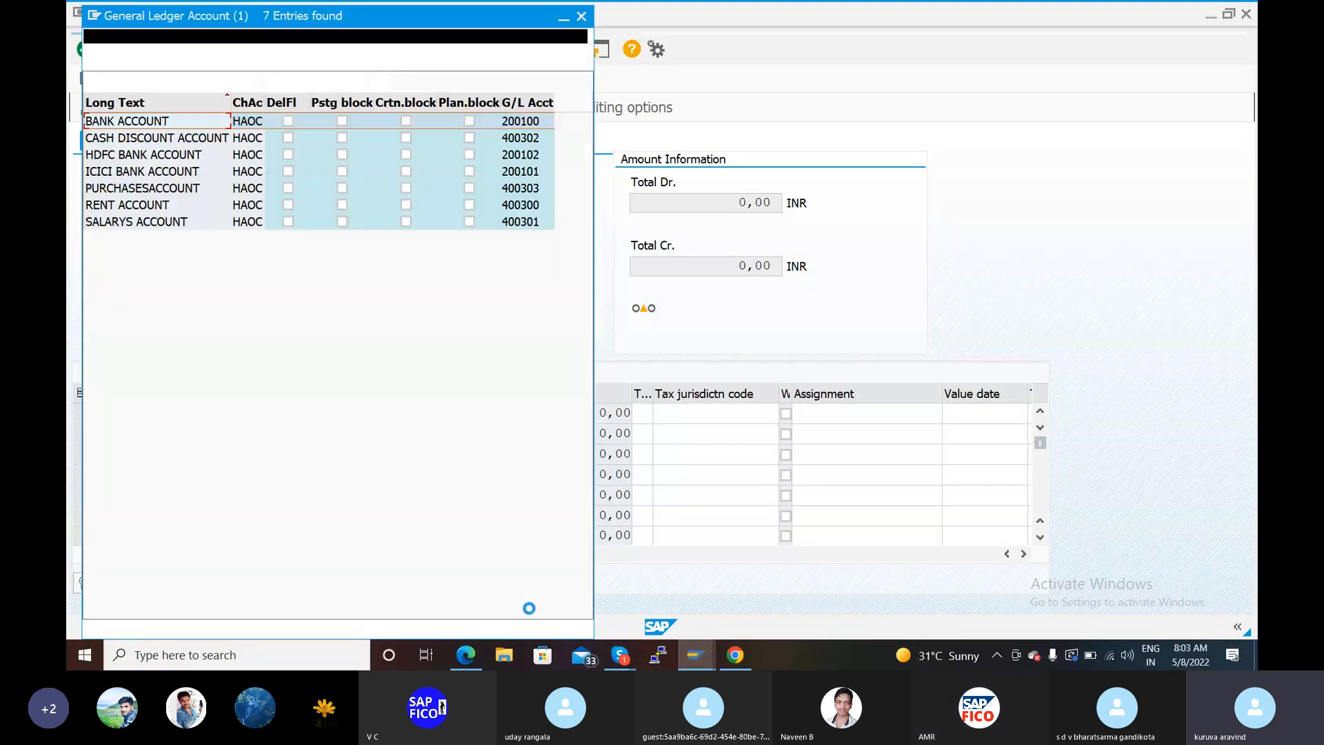
left_click(118, 205)
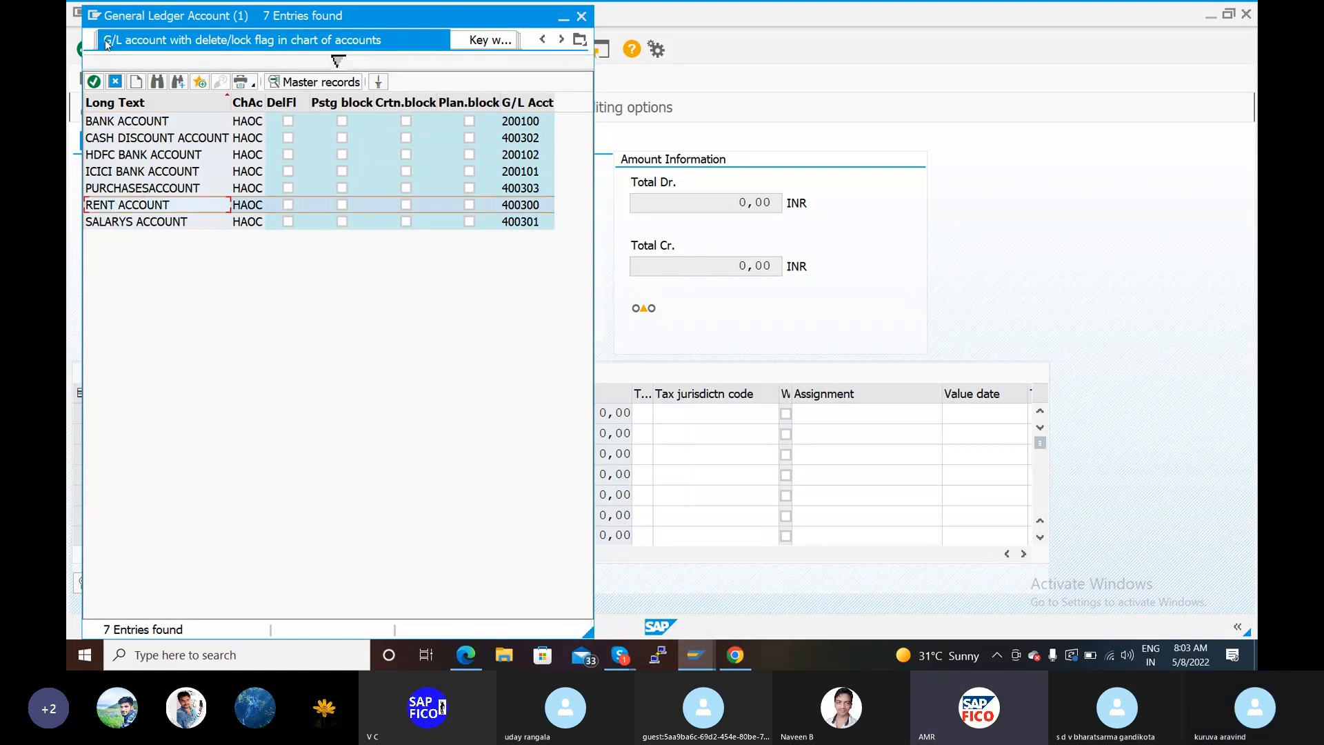
left_click(94, 82)
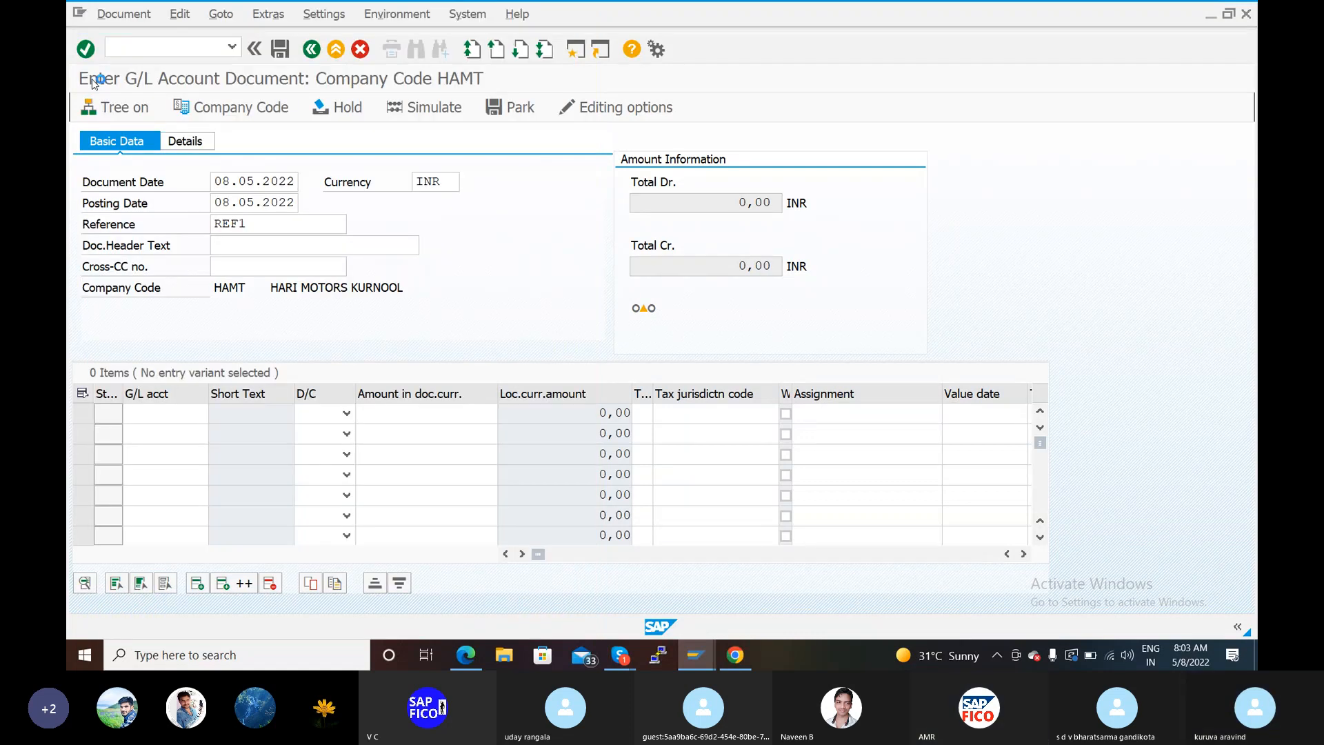
- Make the first line item a Debit with an amount of 10000 in document currency
left_click(347, 413)
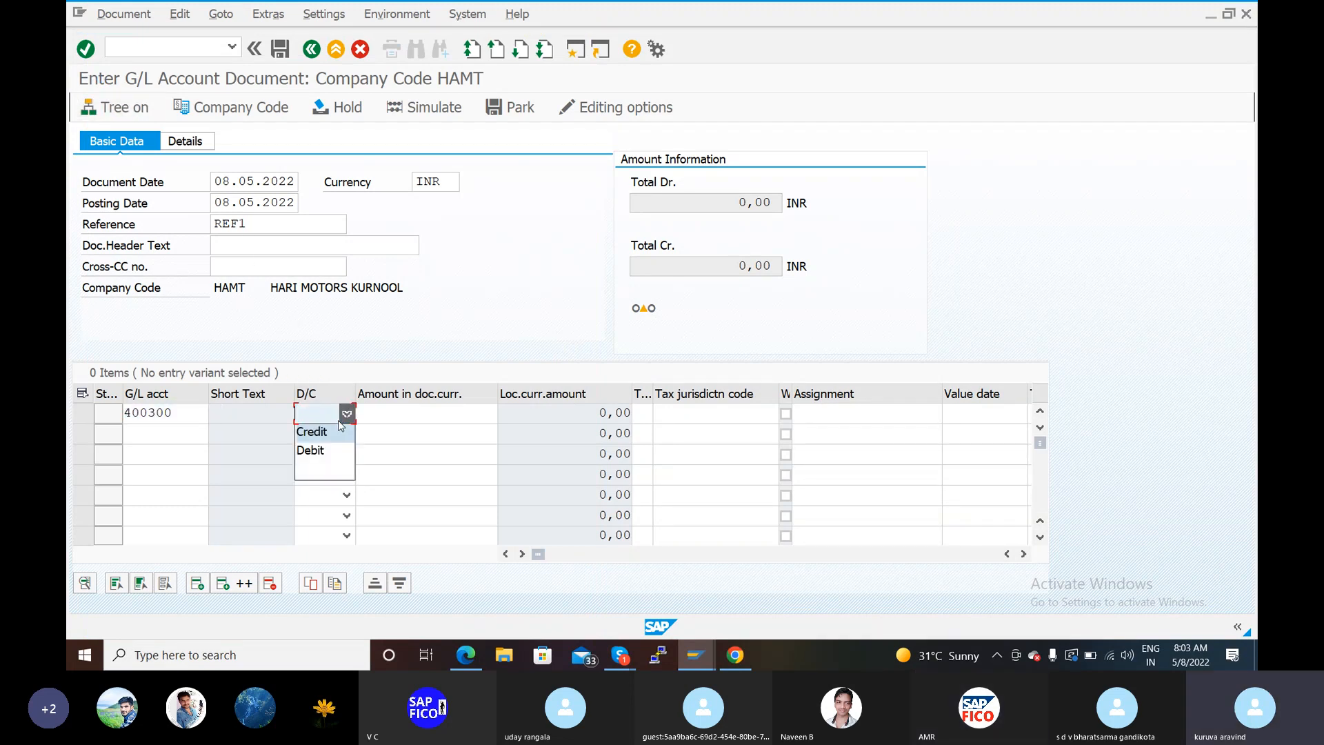
left_click(319, 450)
left_click(390, 413)
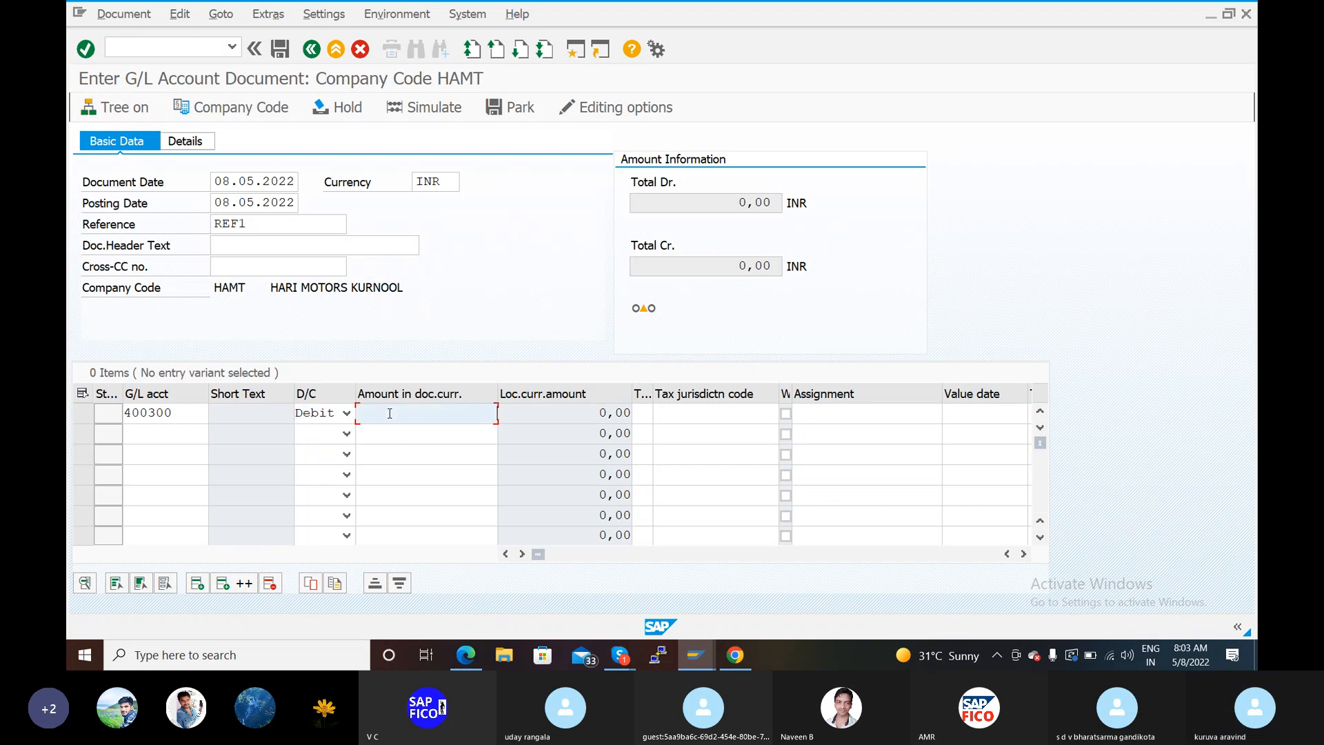
type("10000")
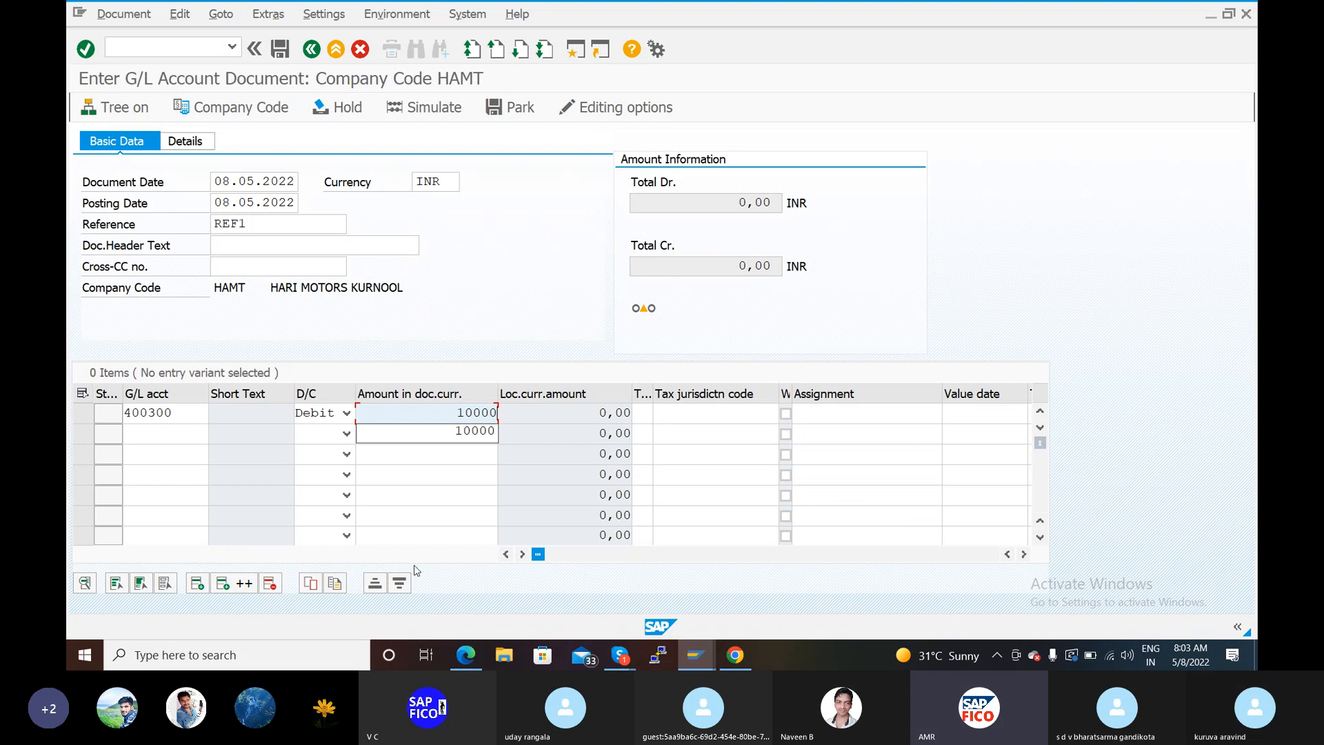
- Look up the G/L accounts again and assign BANK ACCOUNT to the second line item
left_click(159, 431)
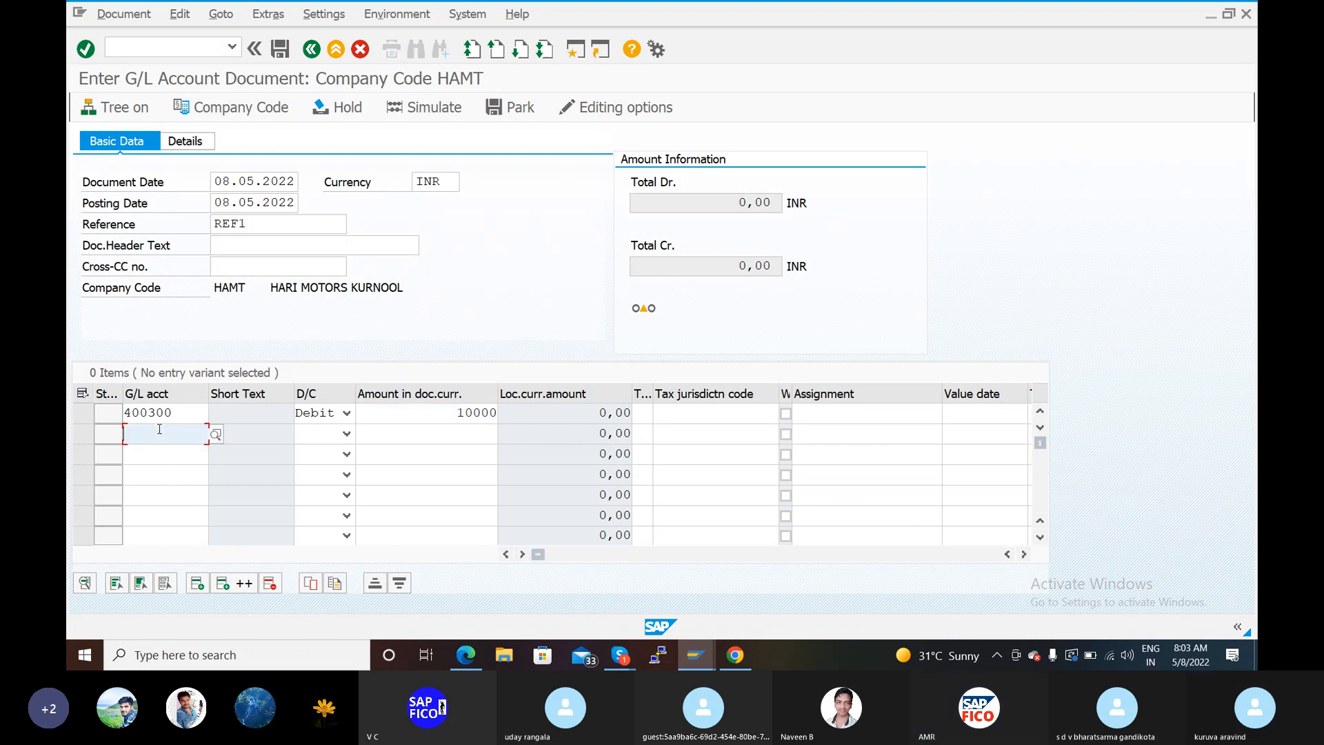
left_click(217, 434)
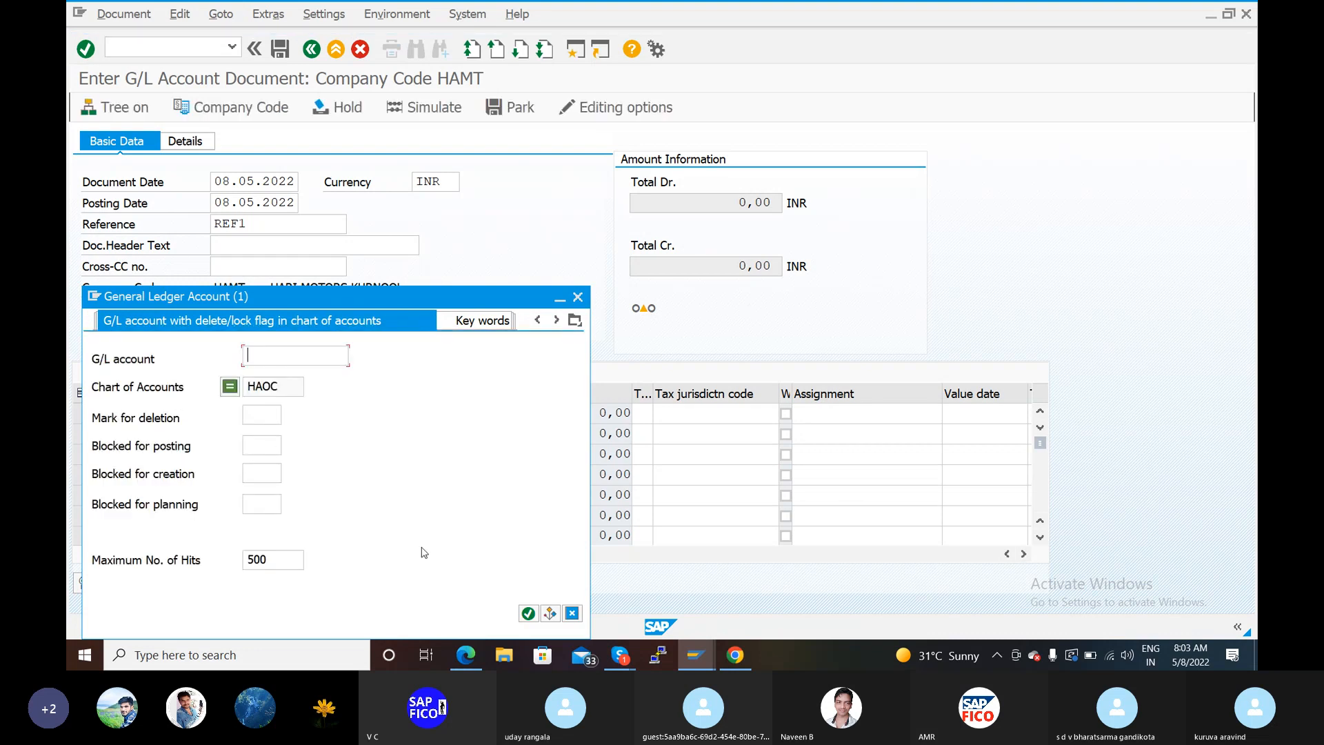
left_click(527, 611)
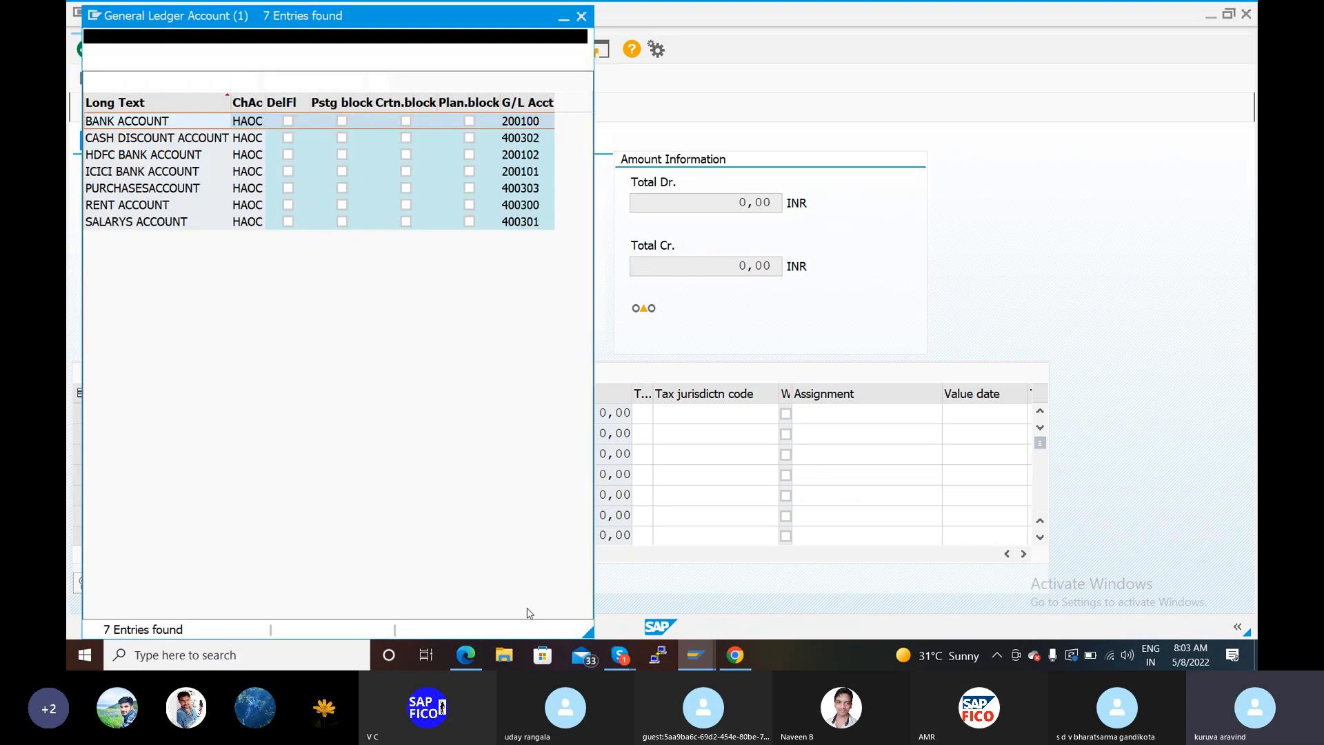
left_click(216, 208)
left_click(94, 81)
type("200100")
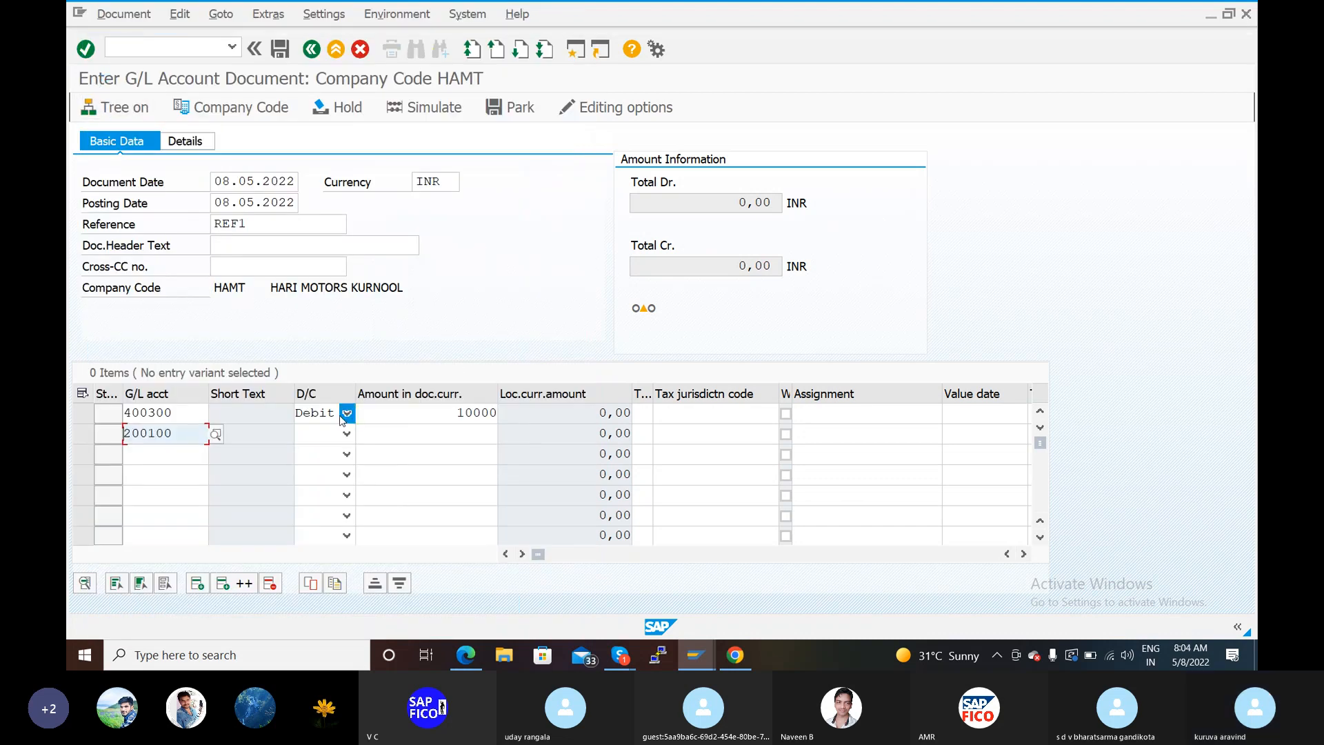
- Make the second line item a Credit with an amount of 10000 in document currency
left_click(323, 430)
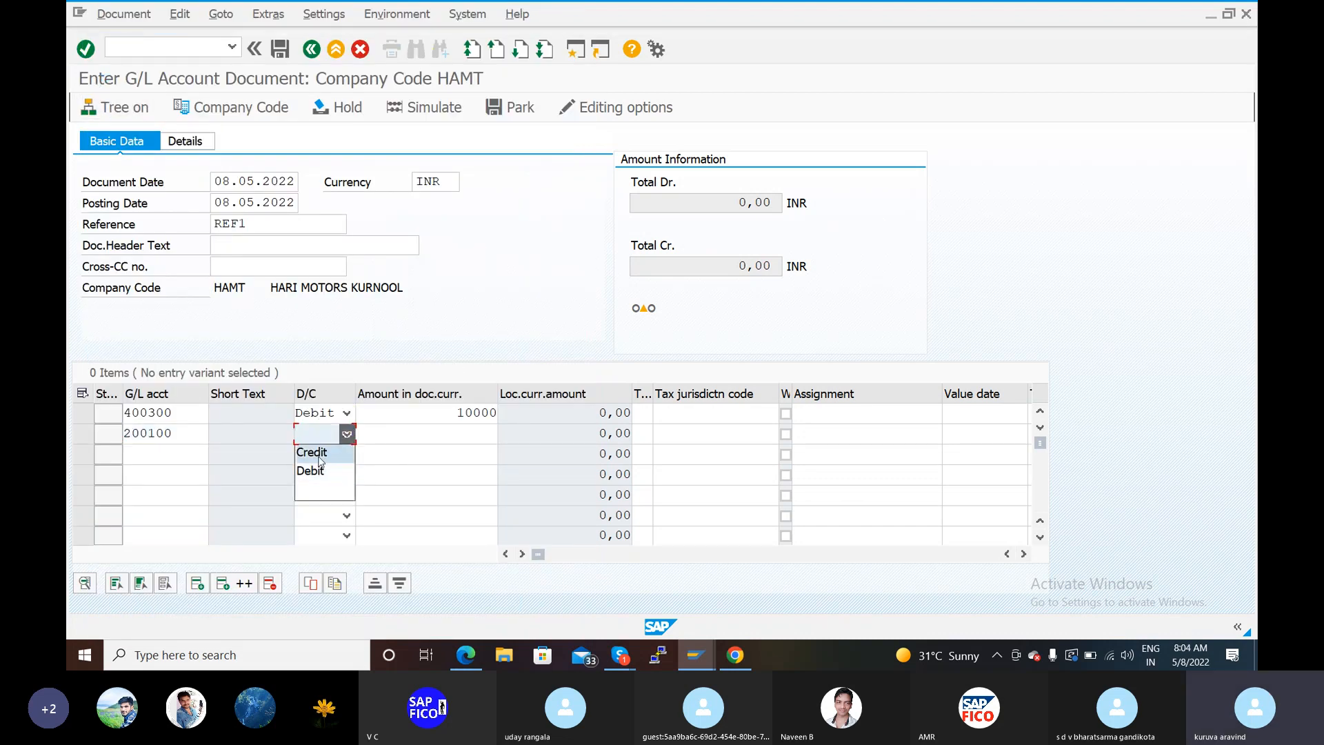
left_click(318, 453)
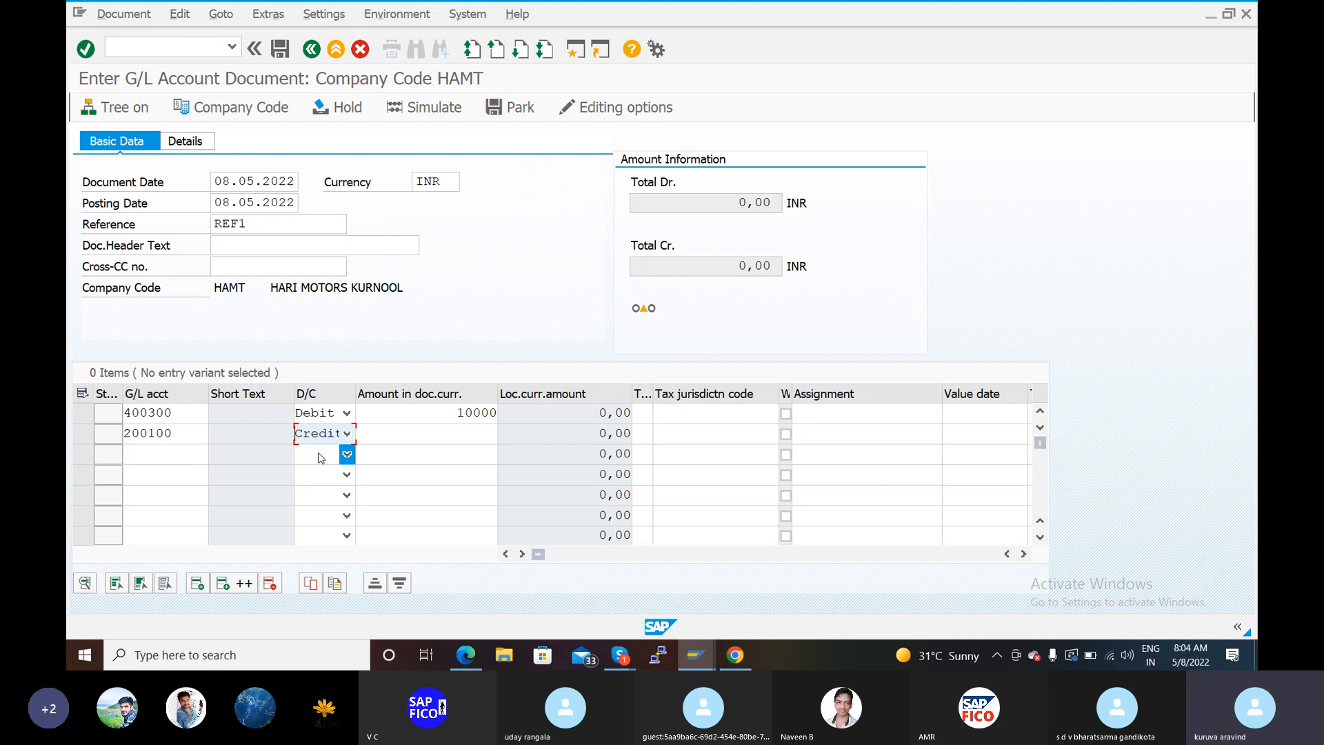
left_click(396, 434)
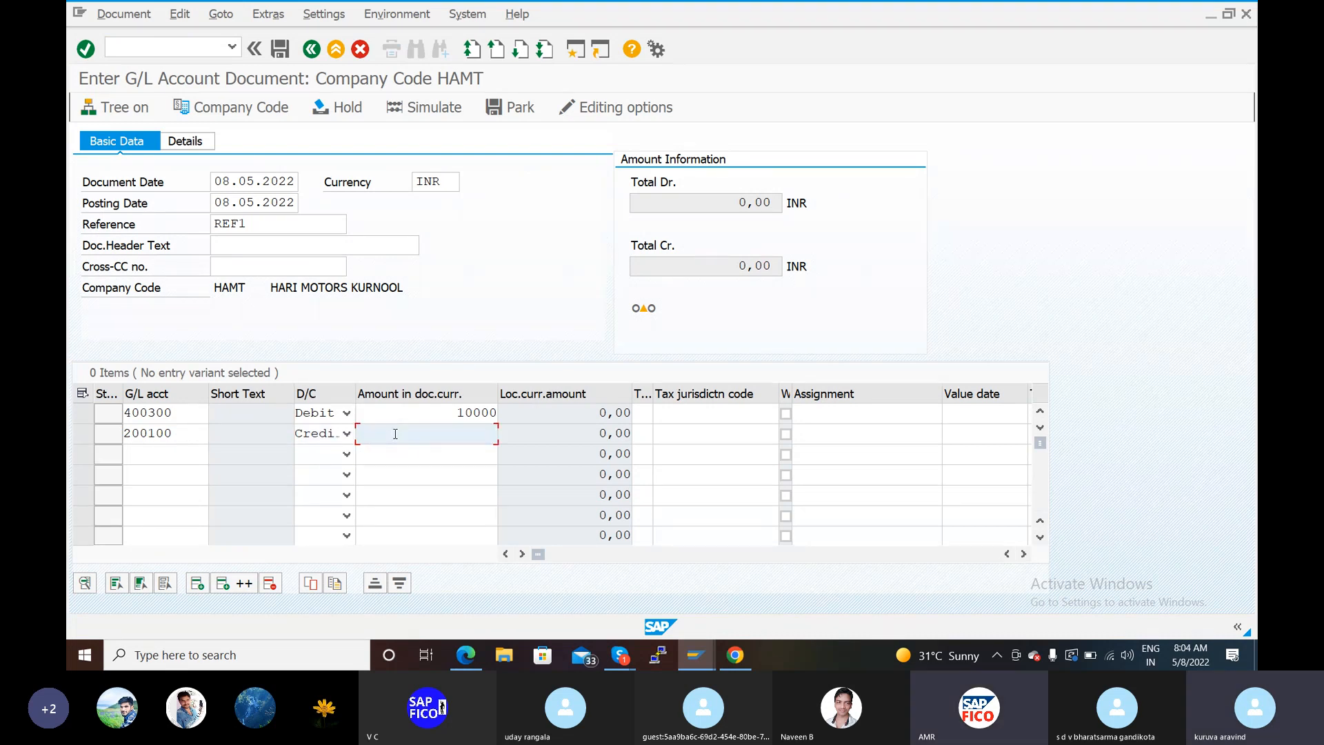
type("10000")
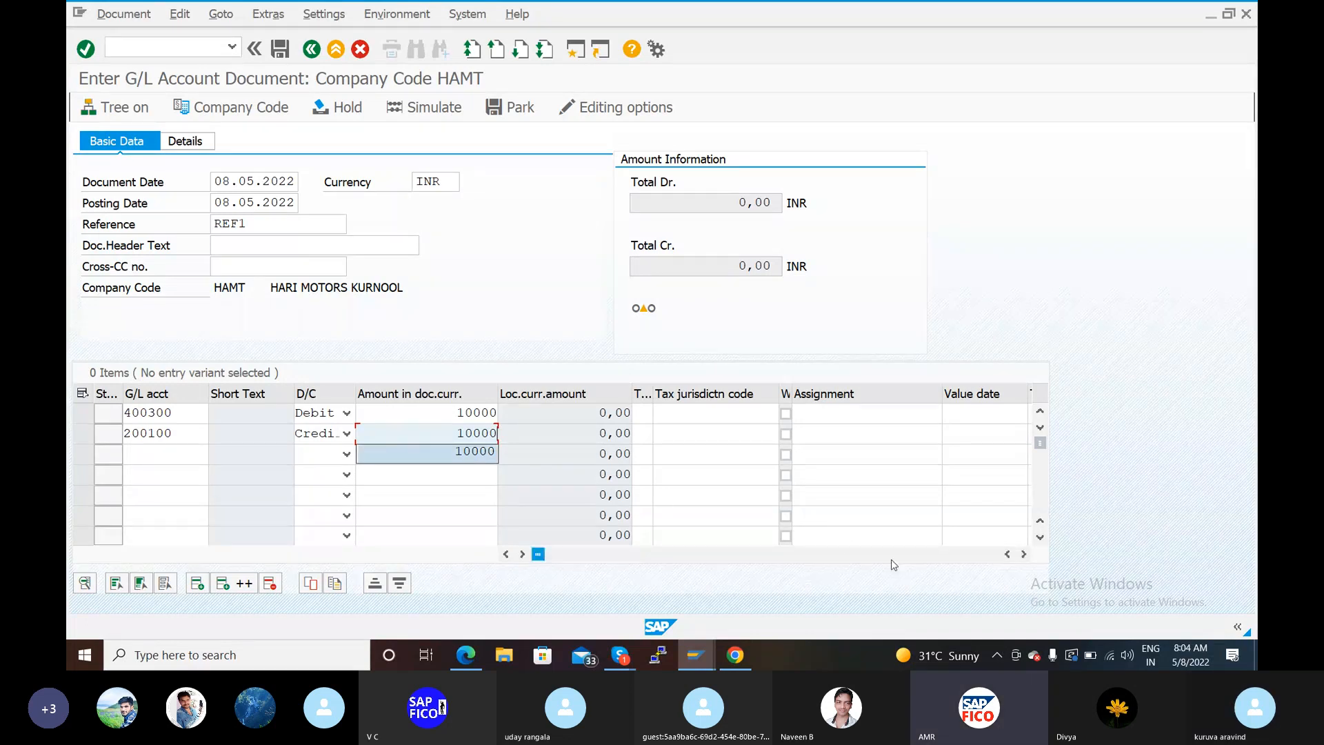
- Enter RENT as the text of the first line item
left_click(1026, 555)
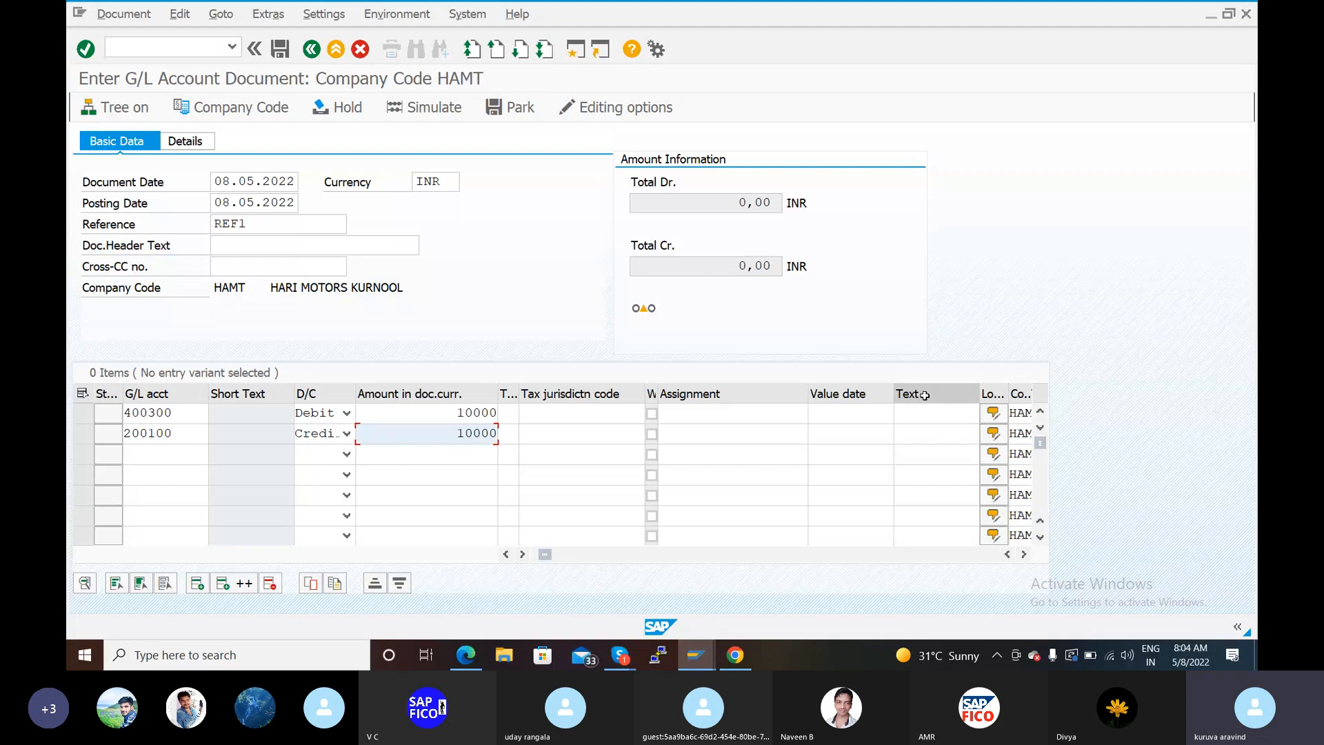
left_click(923, 417)
type("RE")
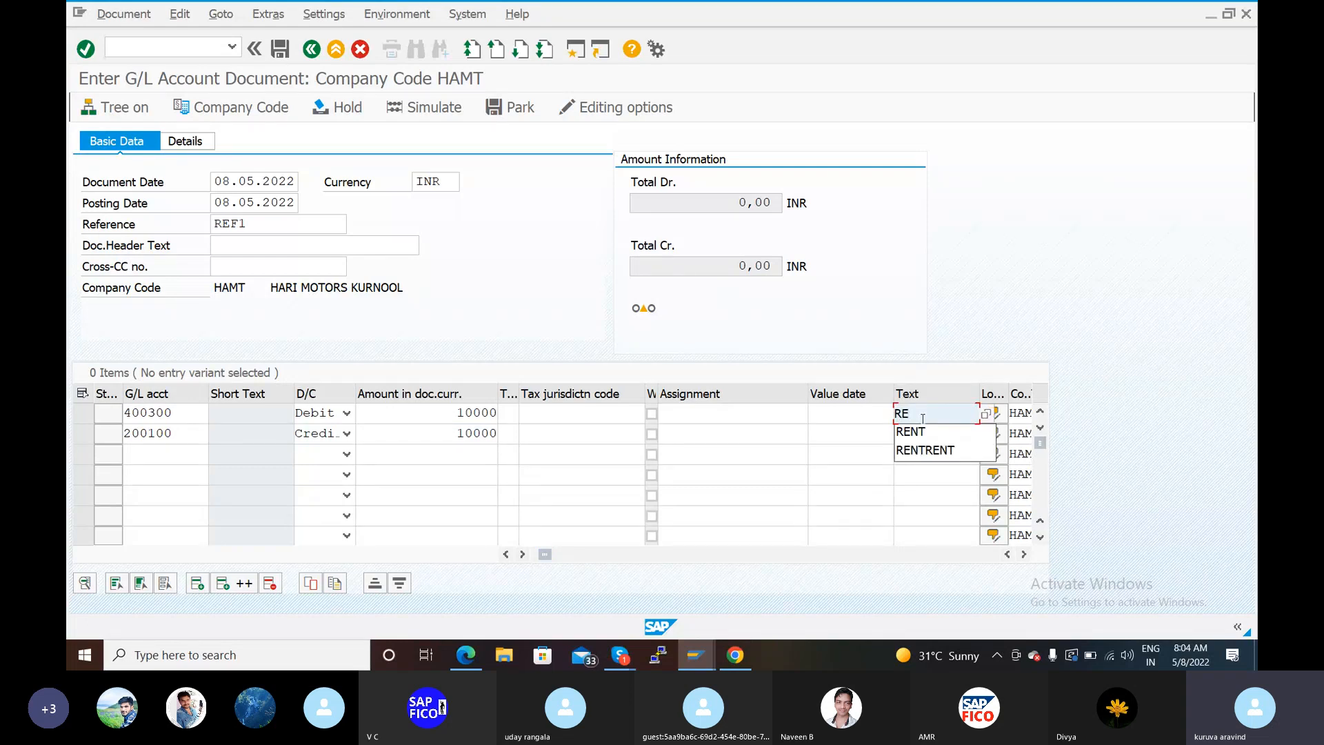
type("NT")
left_click(925, 433)
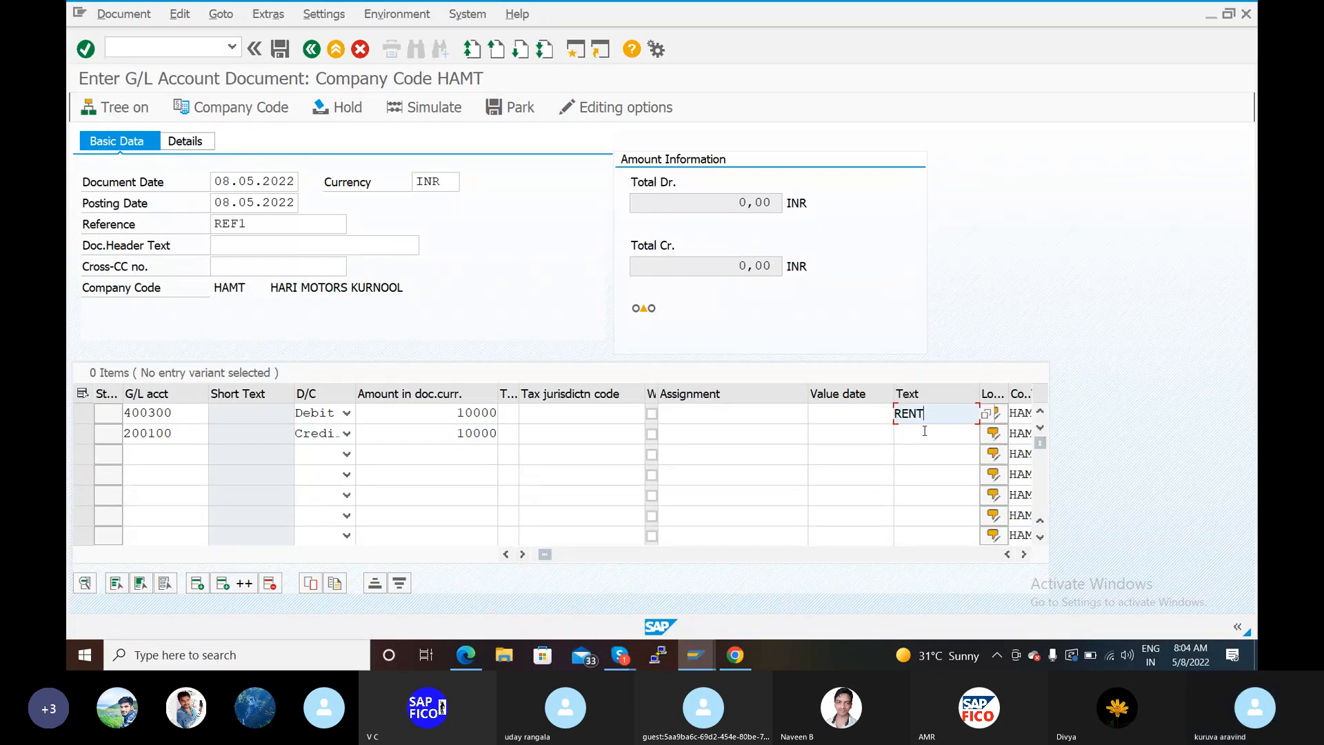
- Enter BANK as the text of the second line item
left_click(923, 433)
type("BAN")
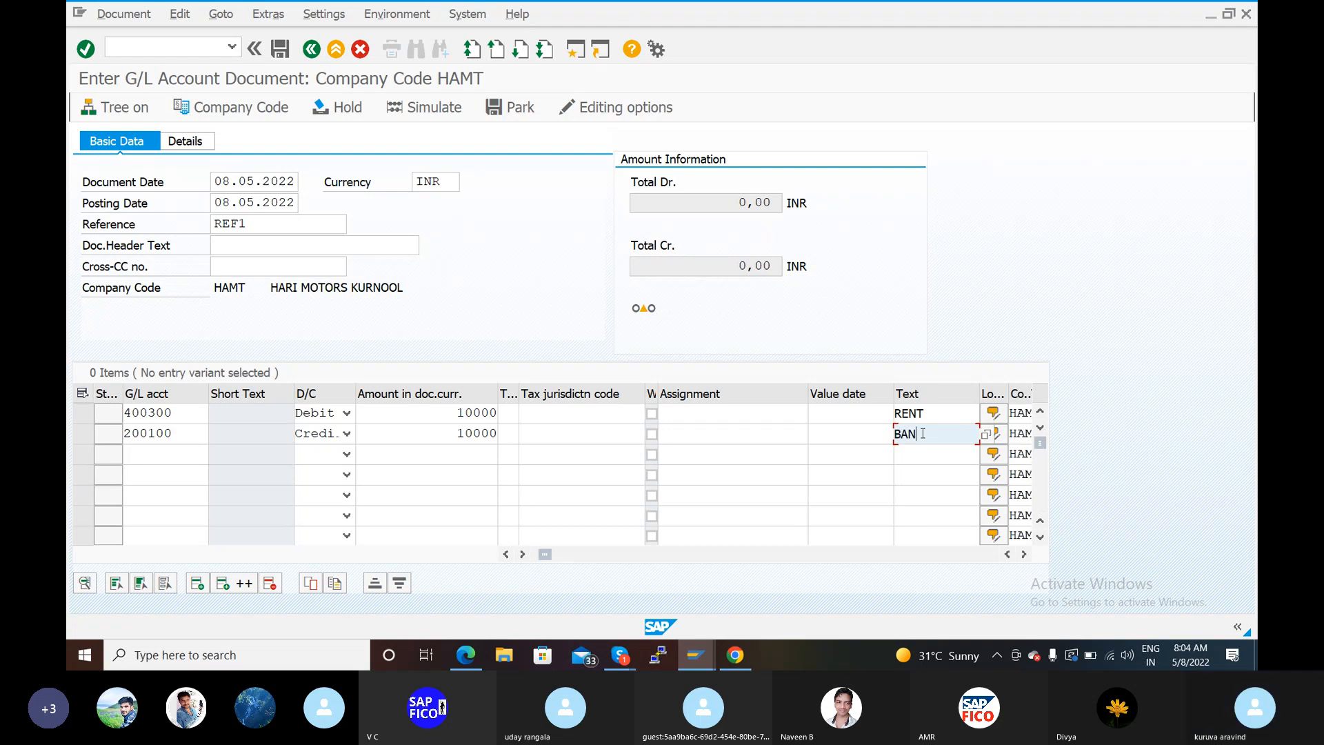
type("K")
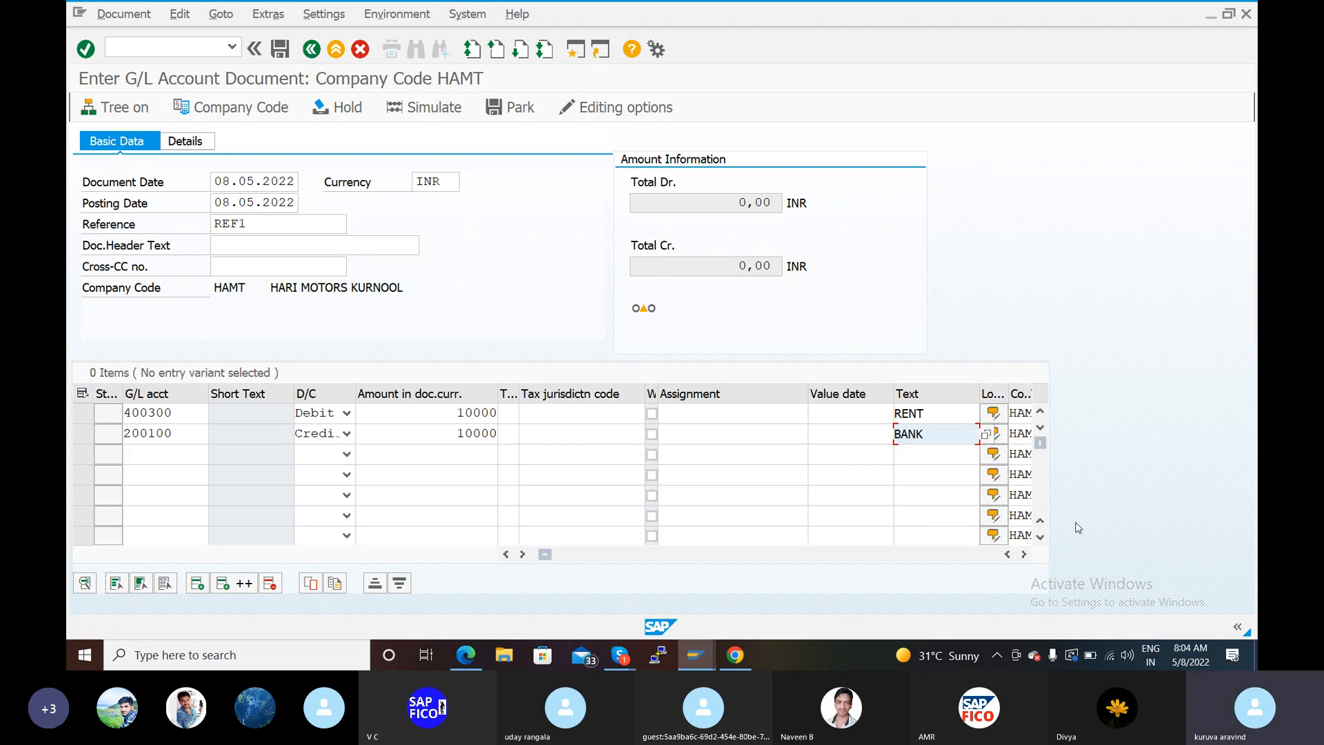
- Assign business area HABY to both the rent and the bank line items
left_click(1026, 554)
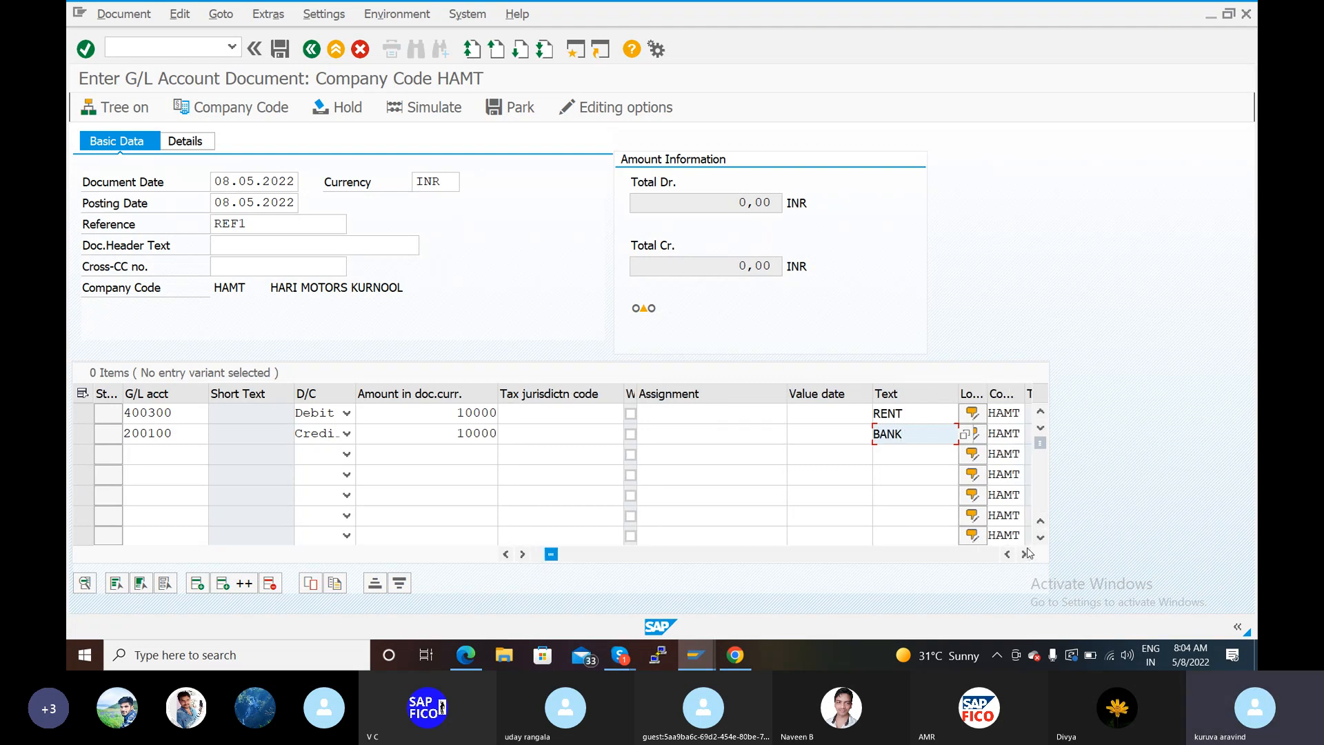
left_click(1025, 554)
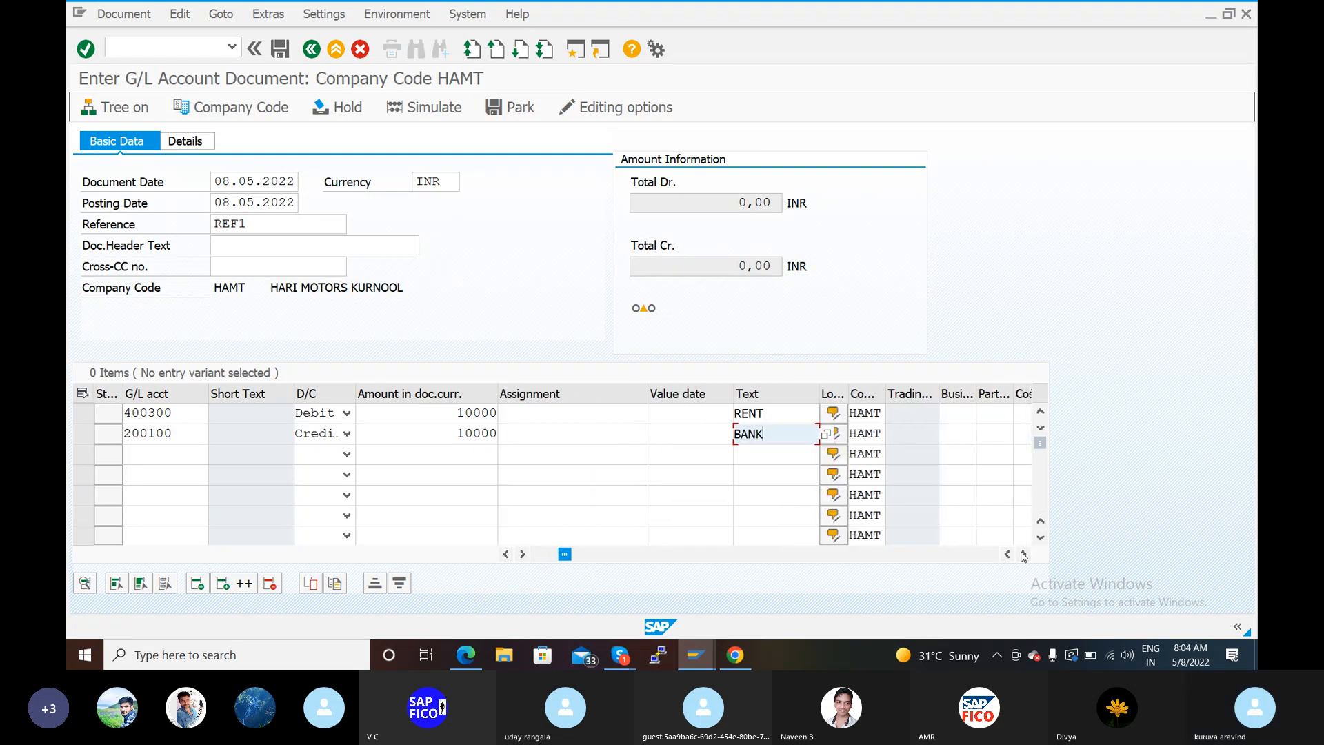
left_click(951, 416)
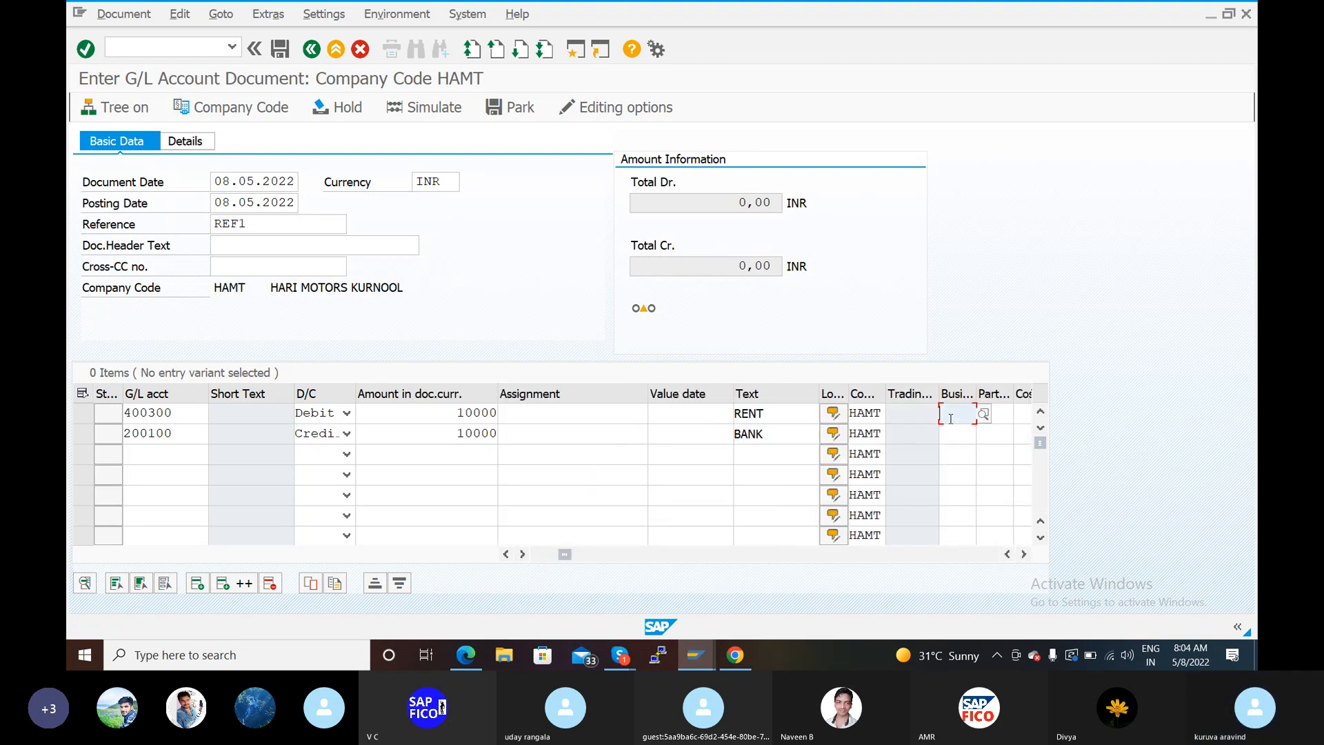
type("BABY")
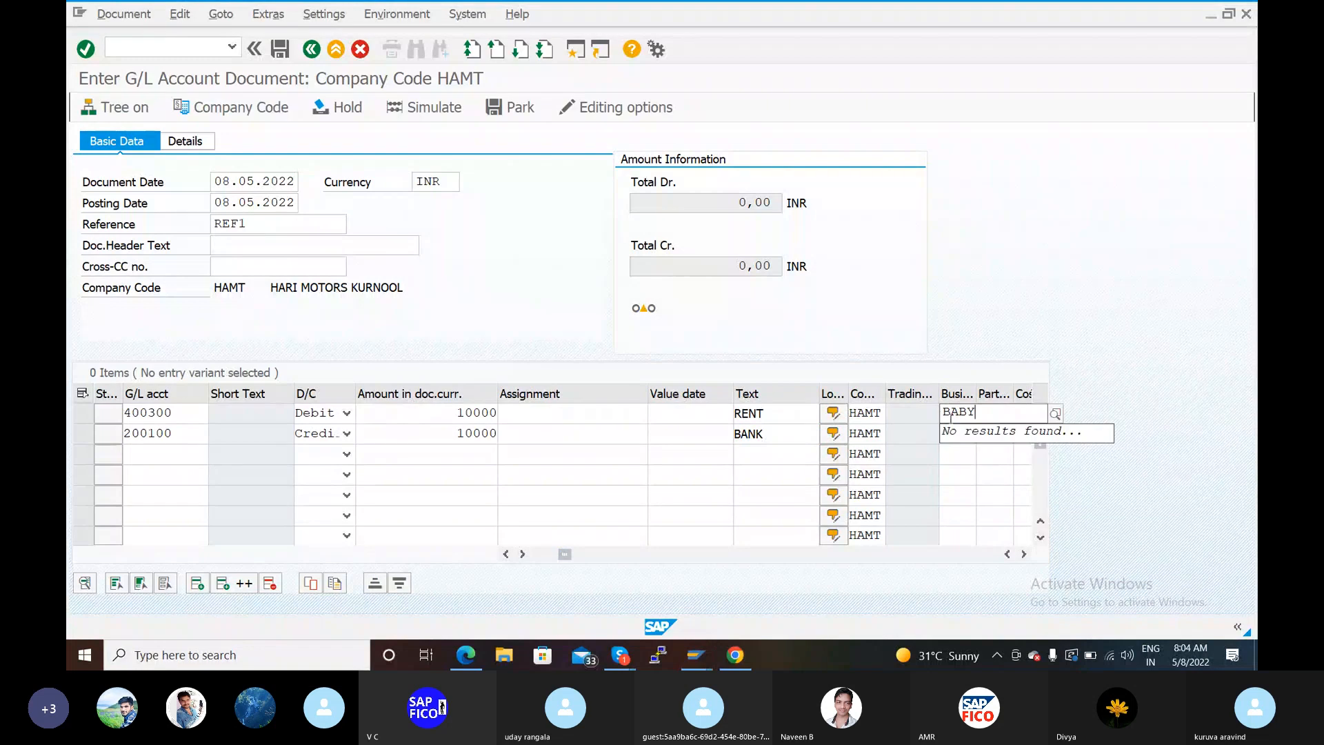
key("BackSpace")
type("HA")
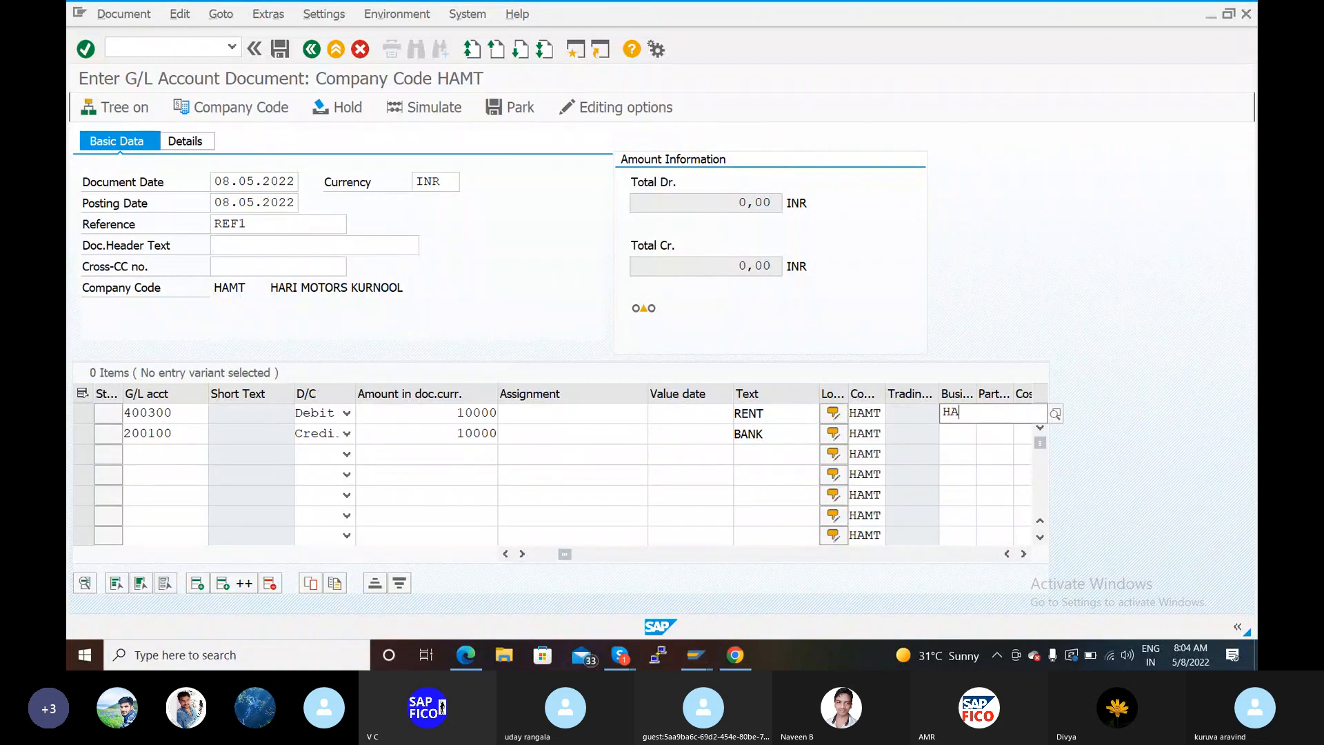
left_click(1006, 455)
left_click(962, 442)
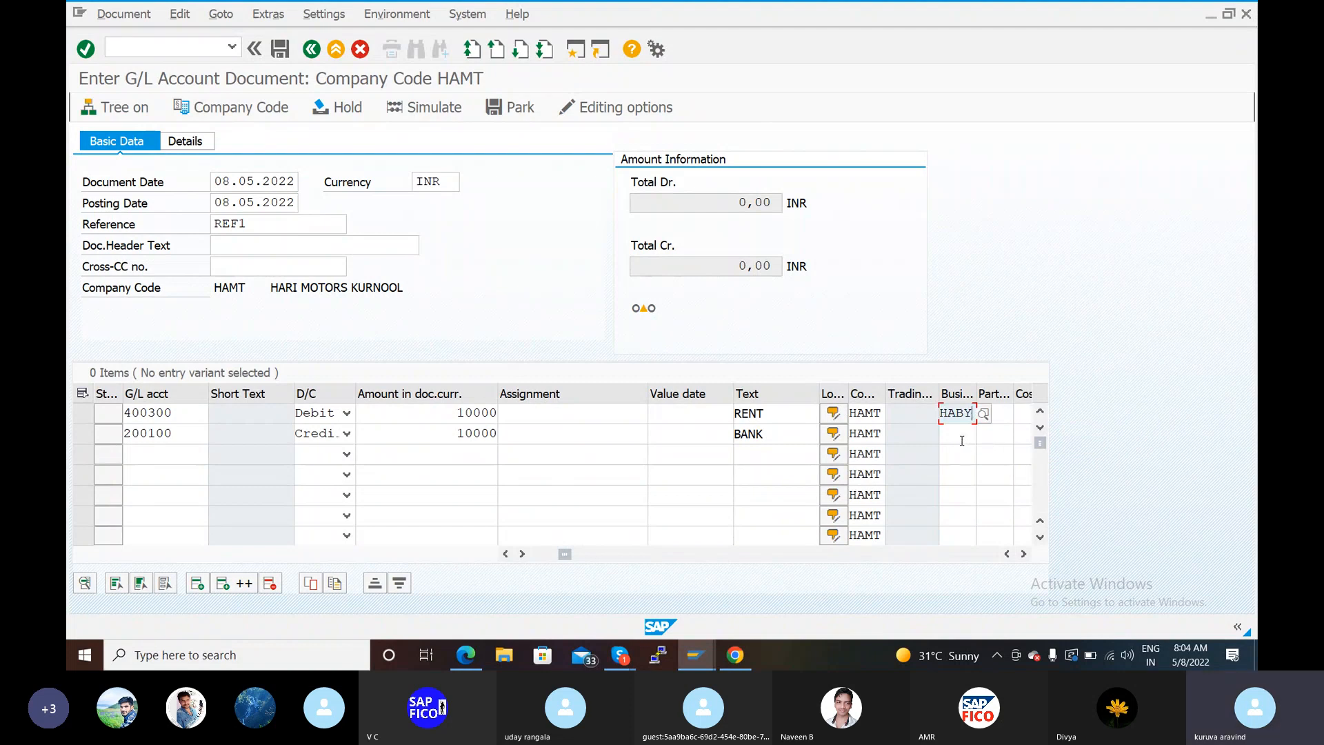
type("HABY")
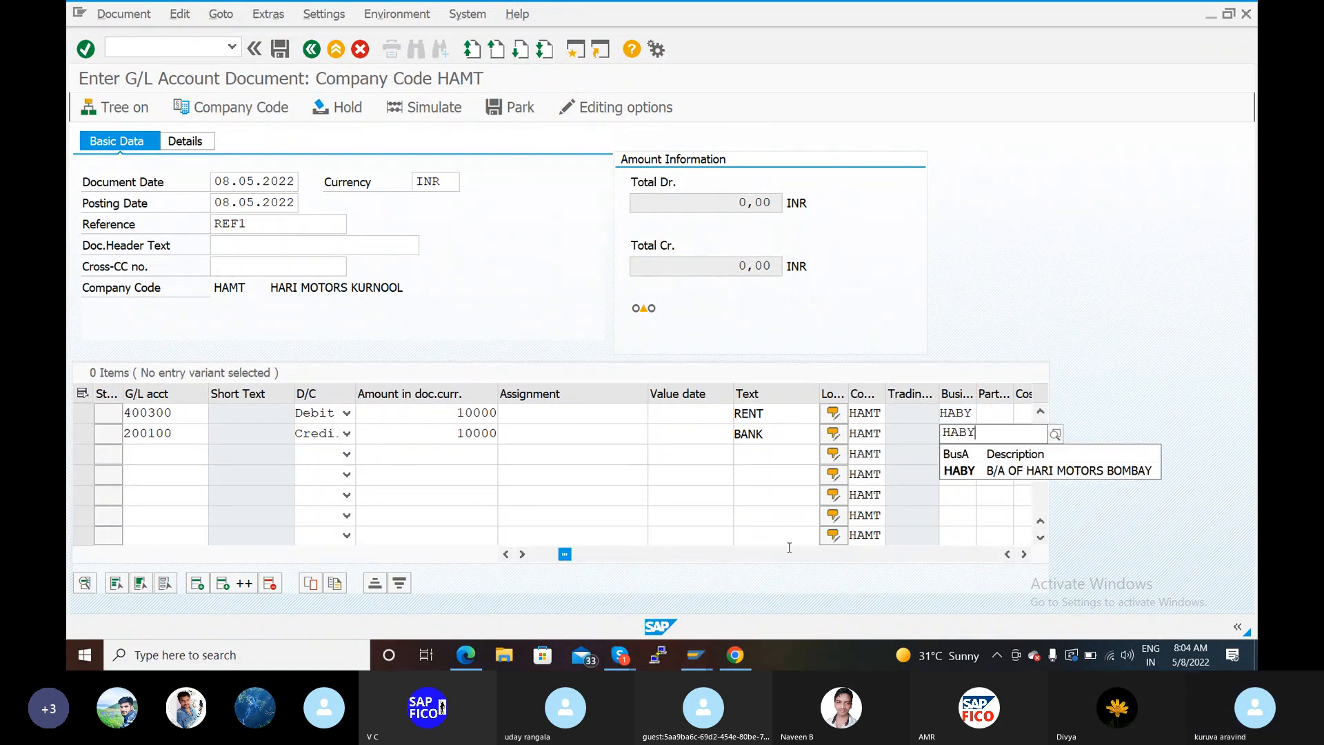
- Simulate the rent payment document, accepting the document date, and try to post it
left_click(1008, 556)
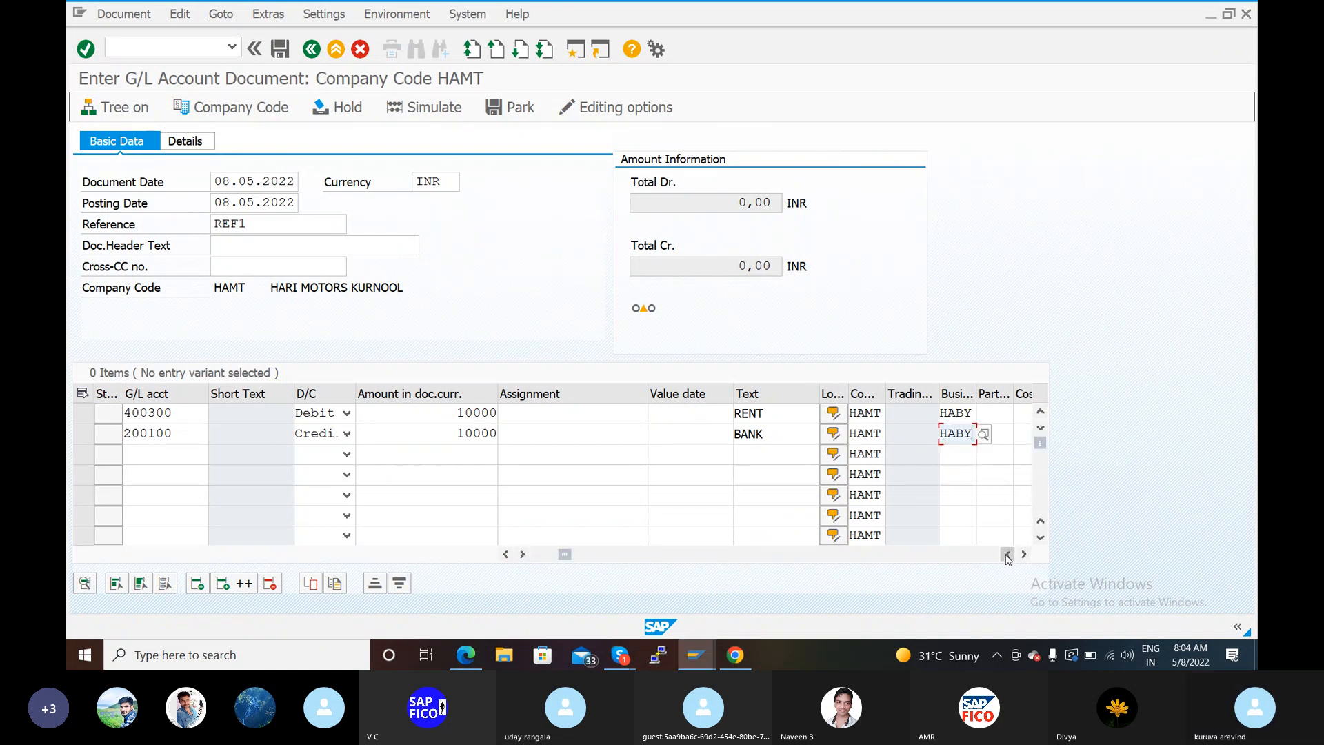
left_click(1008, 555)
left_click(1008, 556)
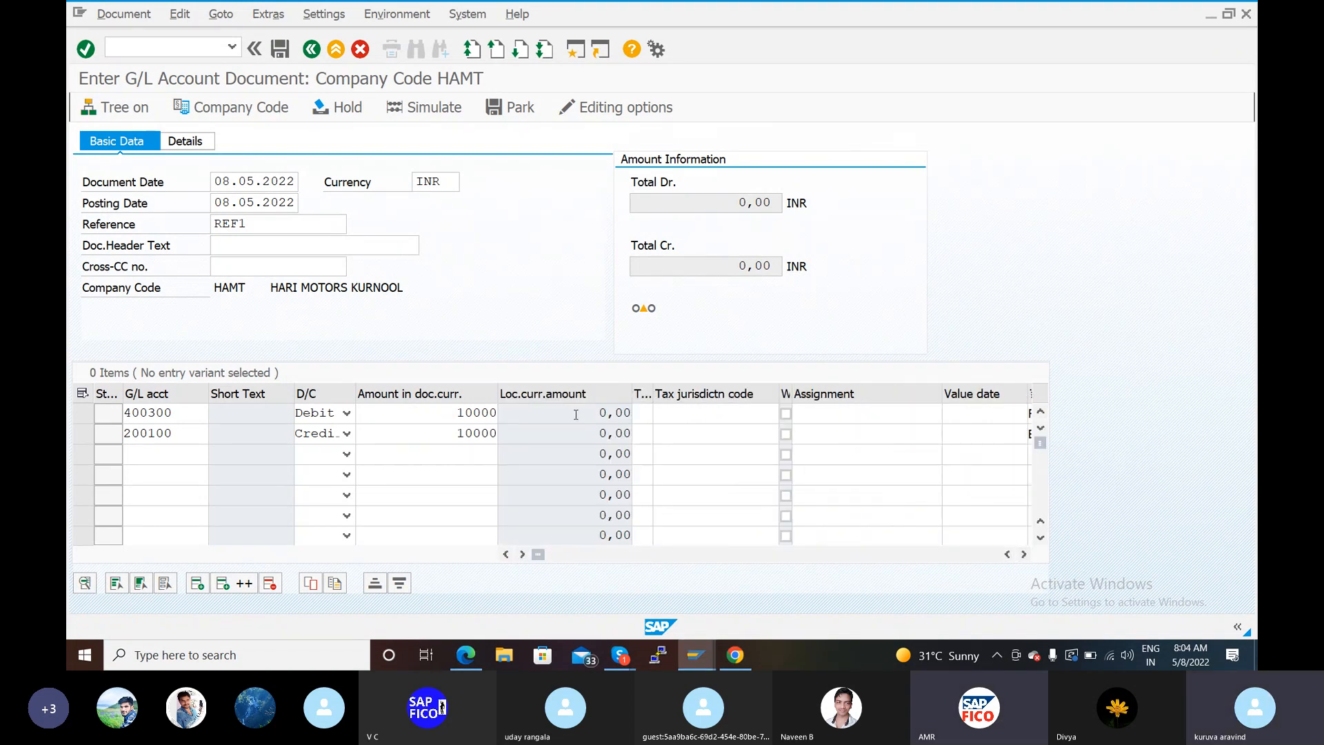
left_click(434, 111)
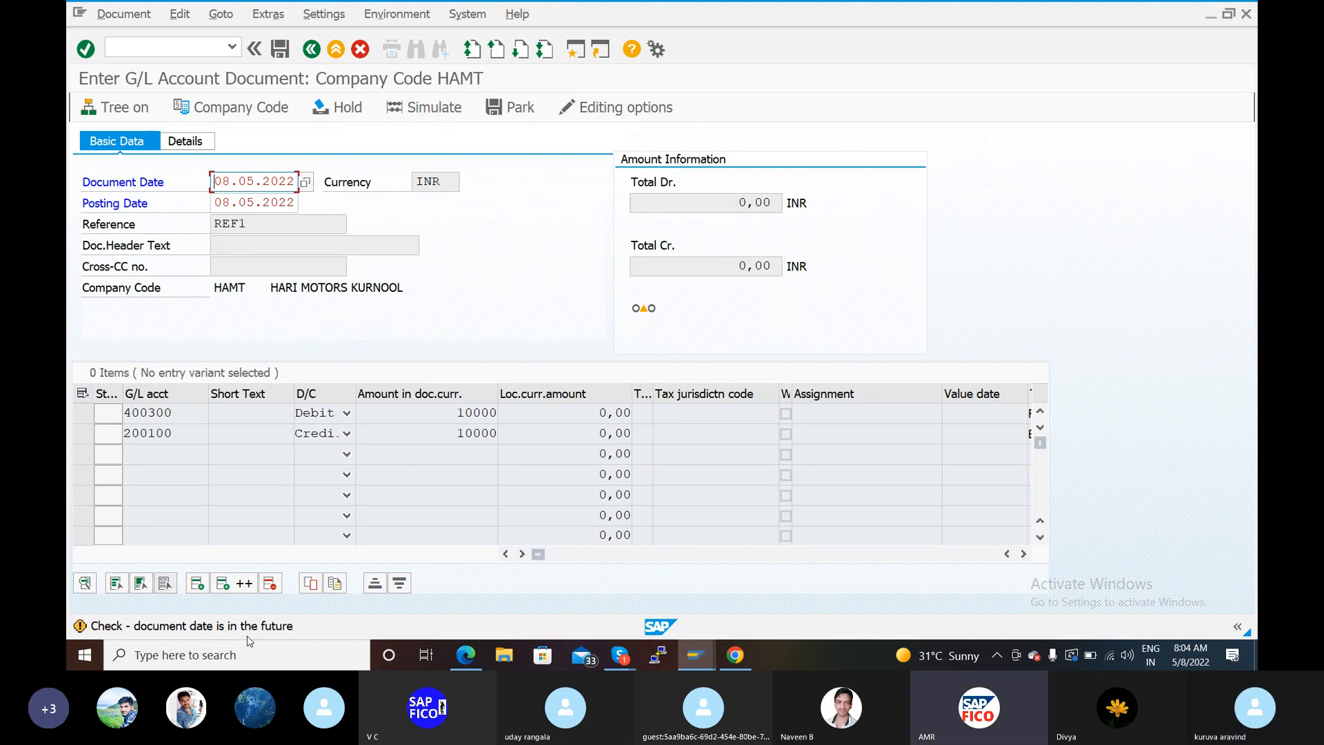
key("Return")
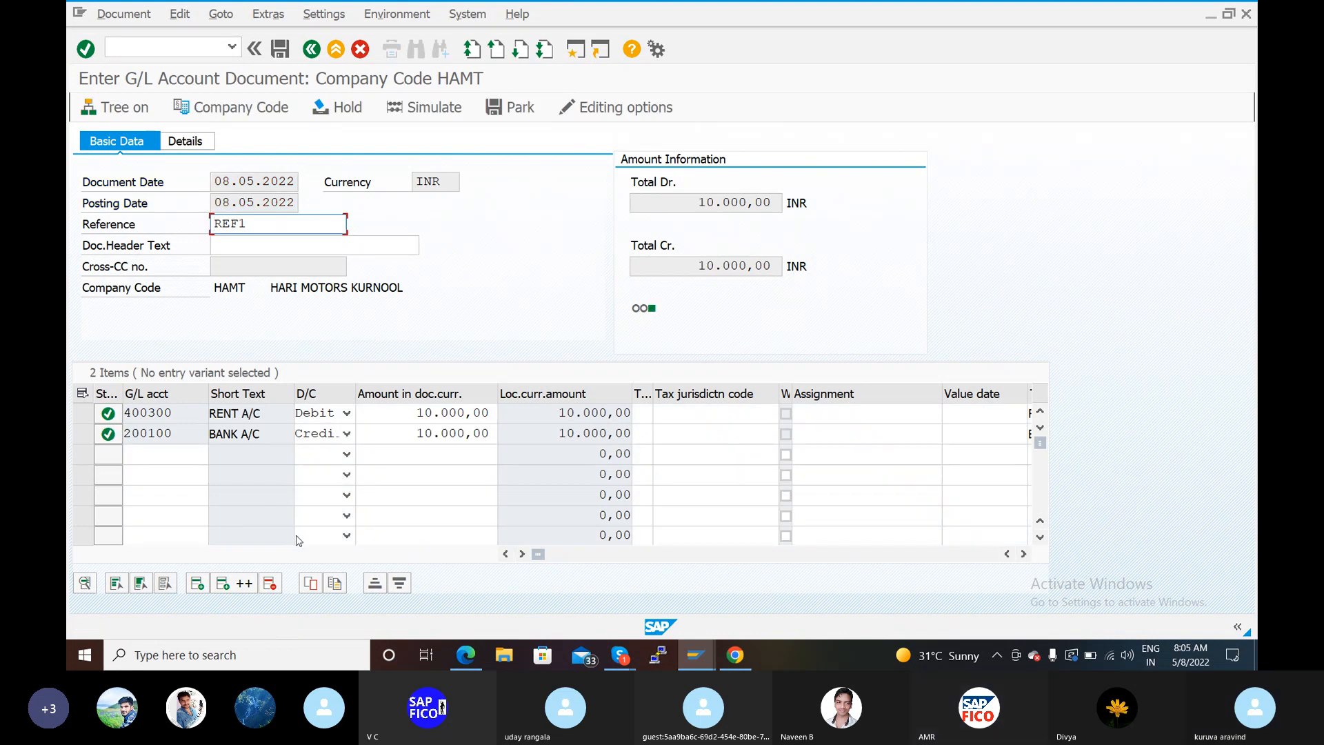
left_click(430, 111)
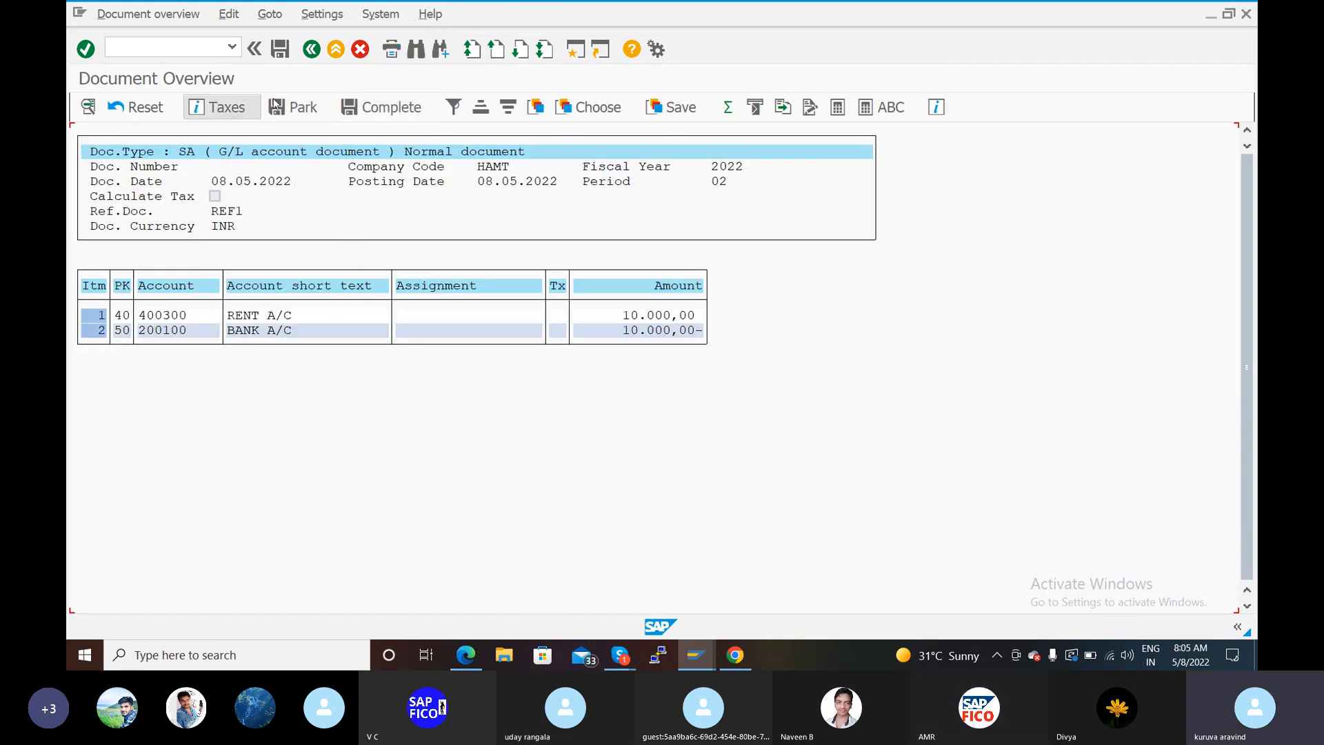
left_click(282, 50)
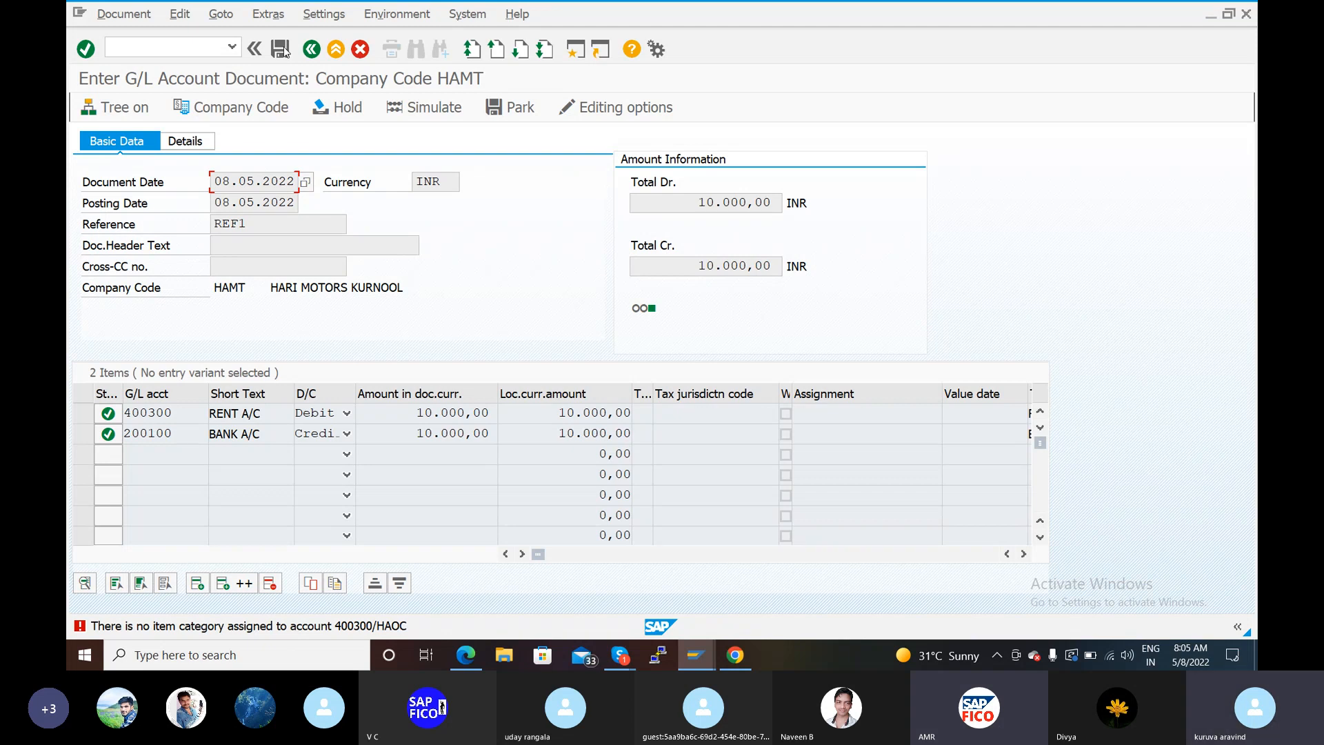
left_click(181, 626)
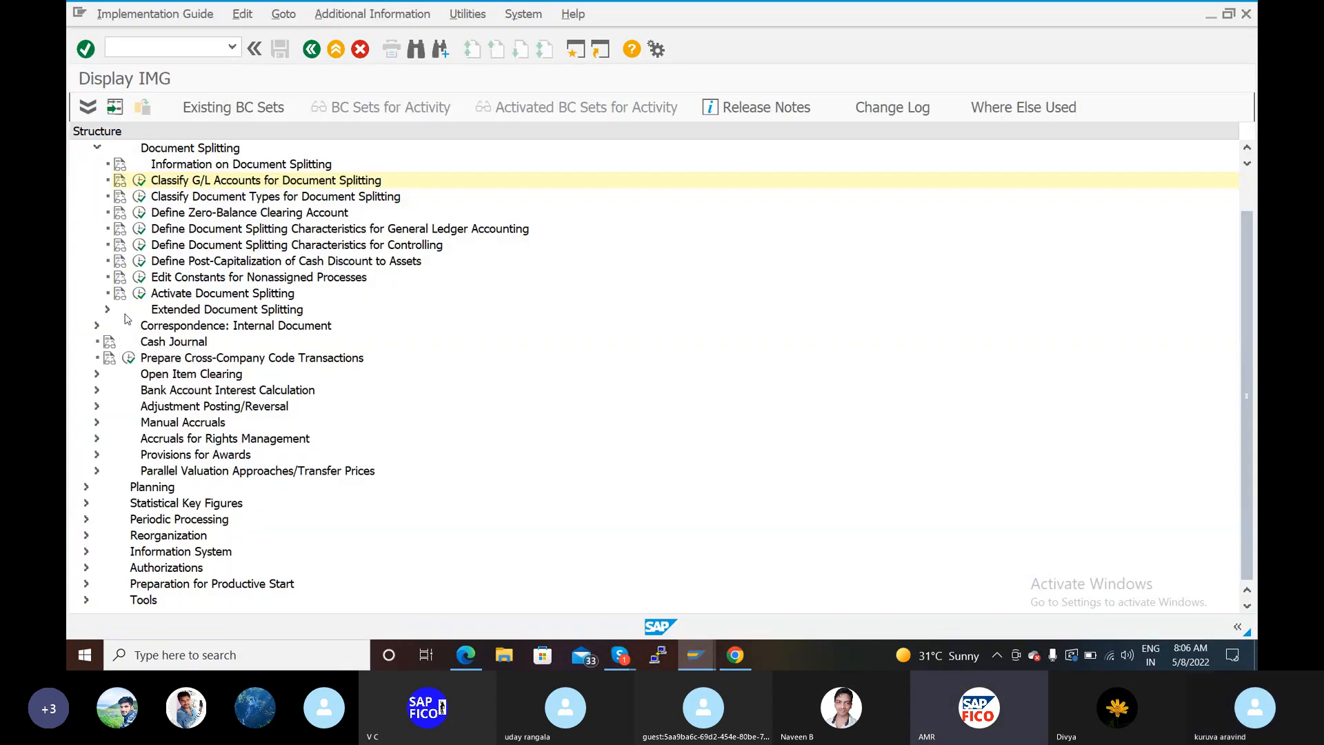
- In the IMG, start new entries in Classify G/L Accounts for Document Splitting for chart of accounts HAOC
left_click(139, 181)
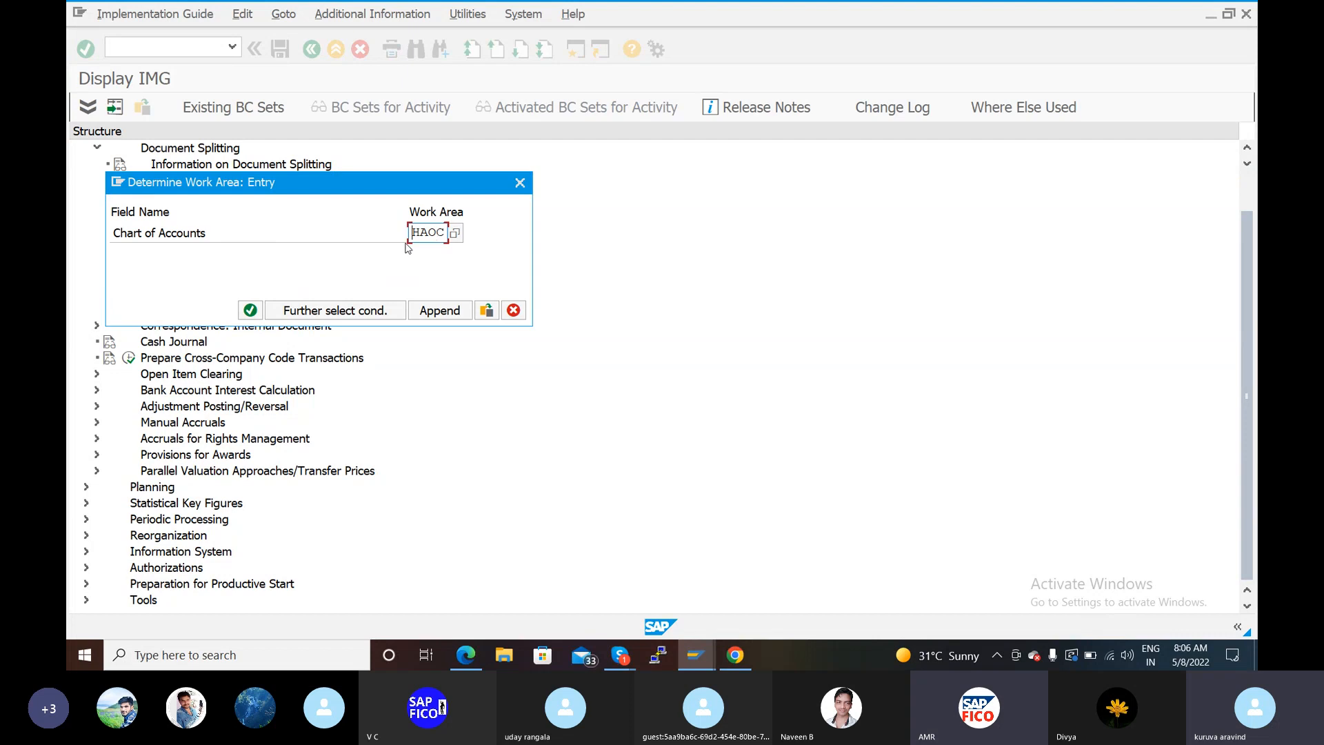
left_click(250, 311)
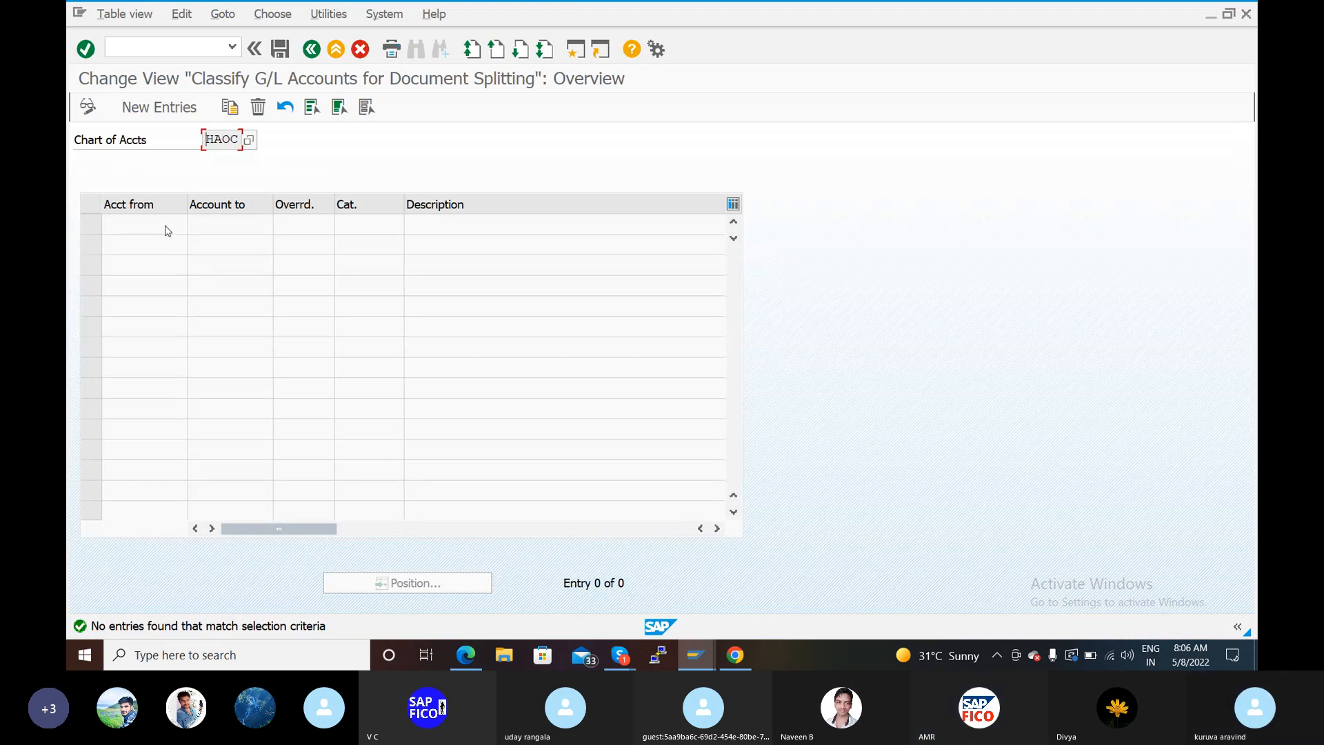
left_click(164, 107)
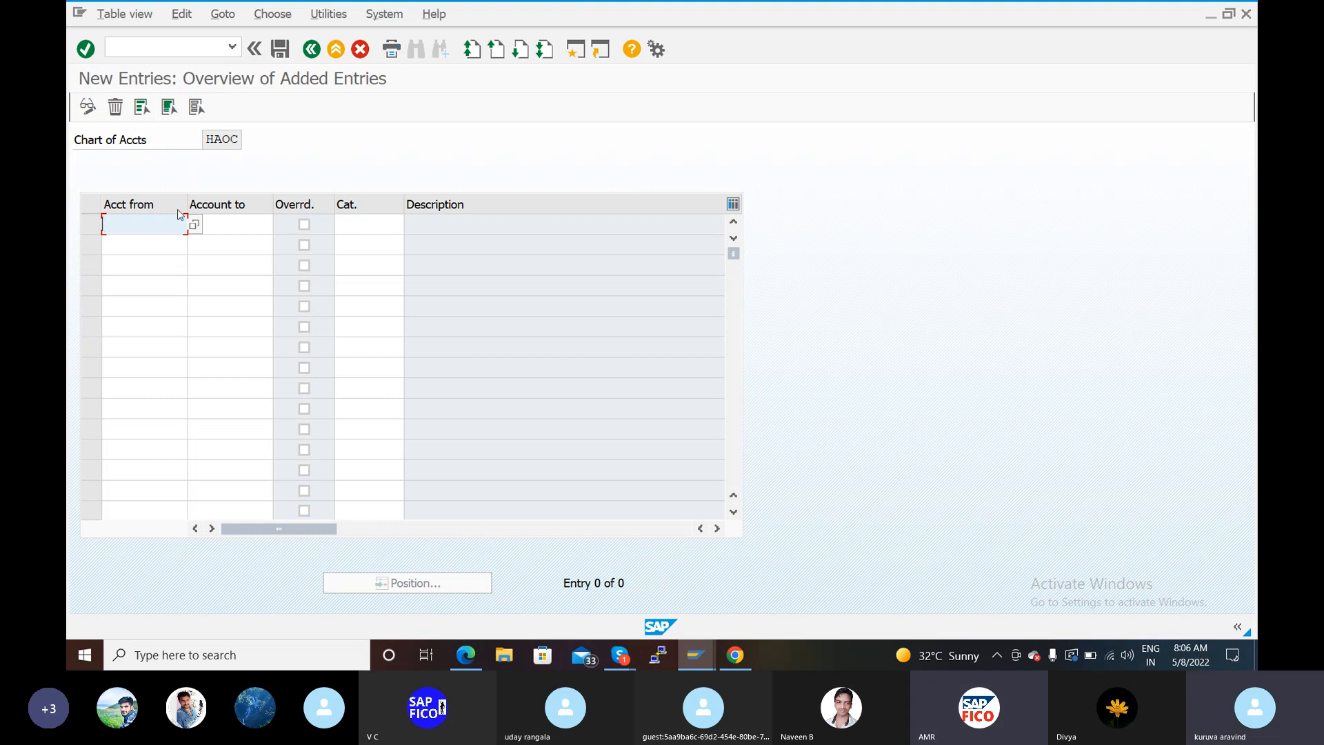
- Look up RENT ACCOUNT and use it as both the lower and upper account limit of the first entry
left_click(196, 225)
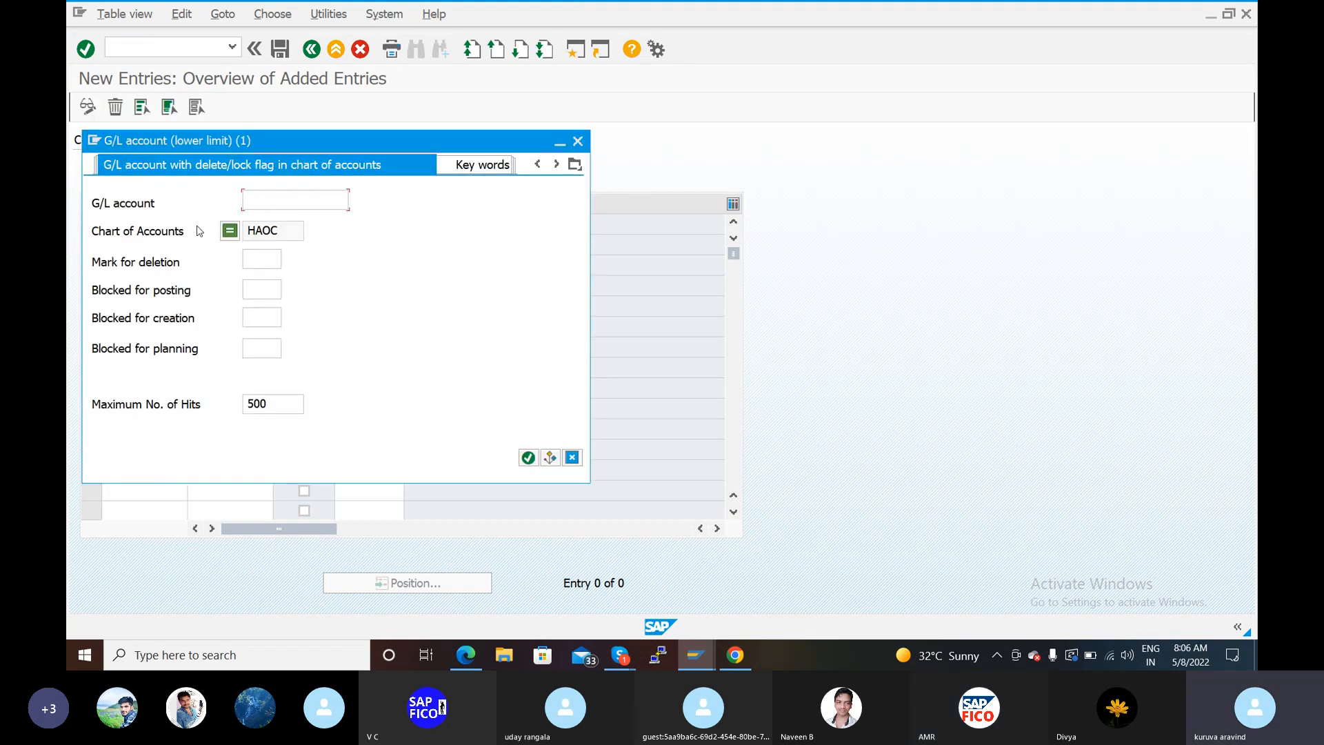
left_click(527, 458)
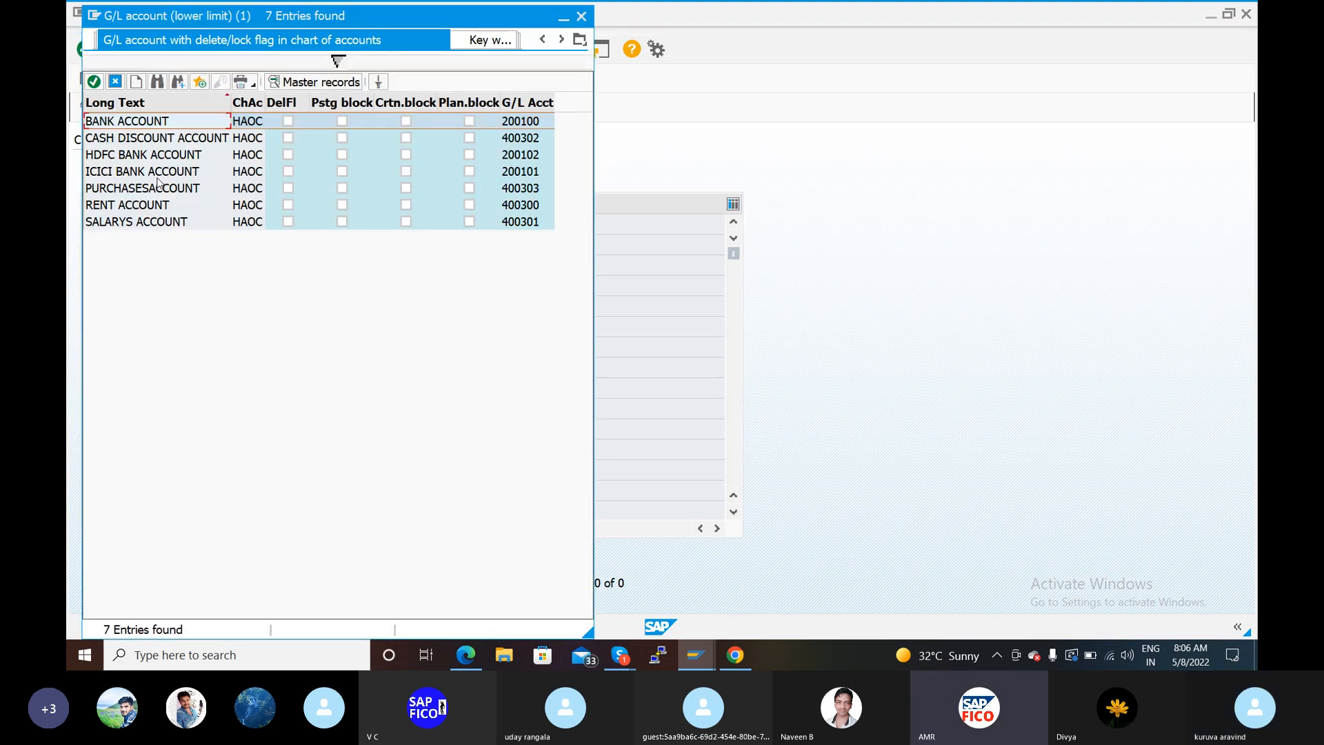
left_click(121, 208)
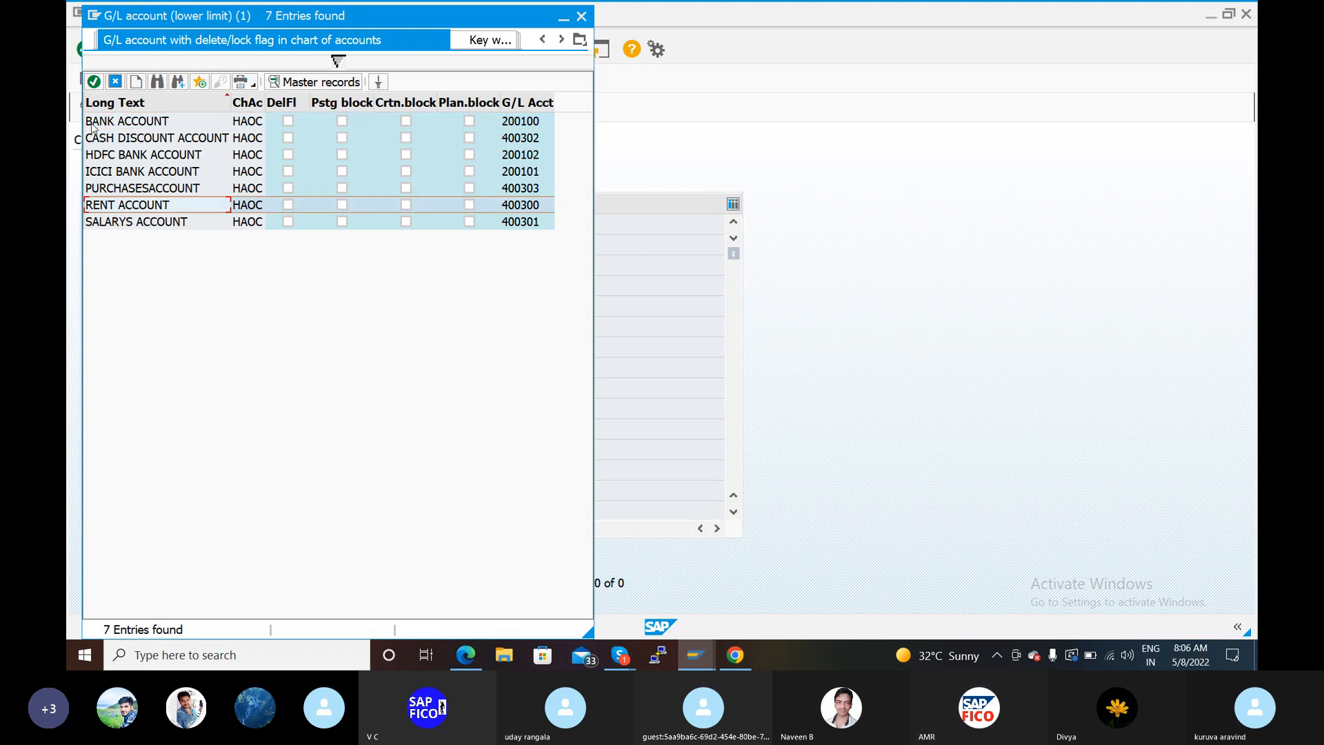
left_click(96, 82)
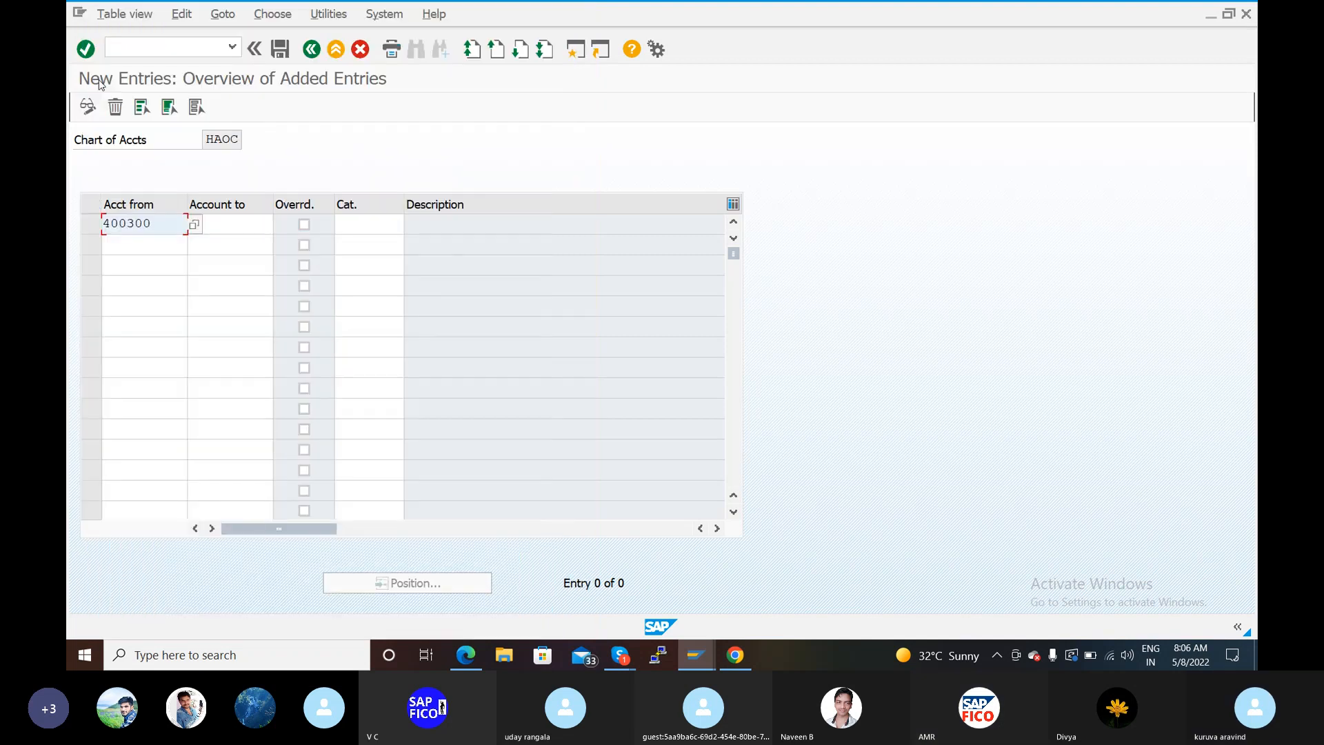
left_click(219, 222)
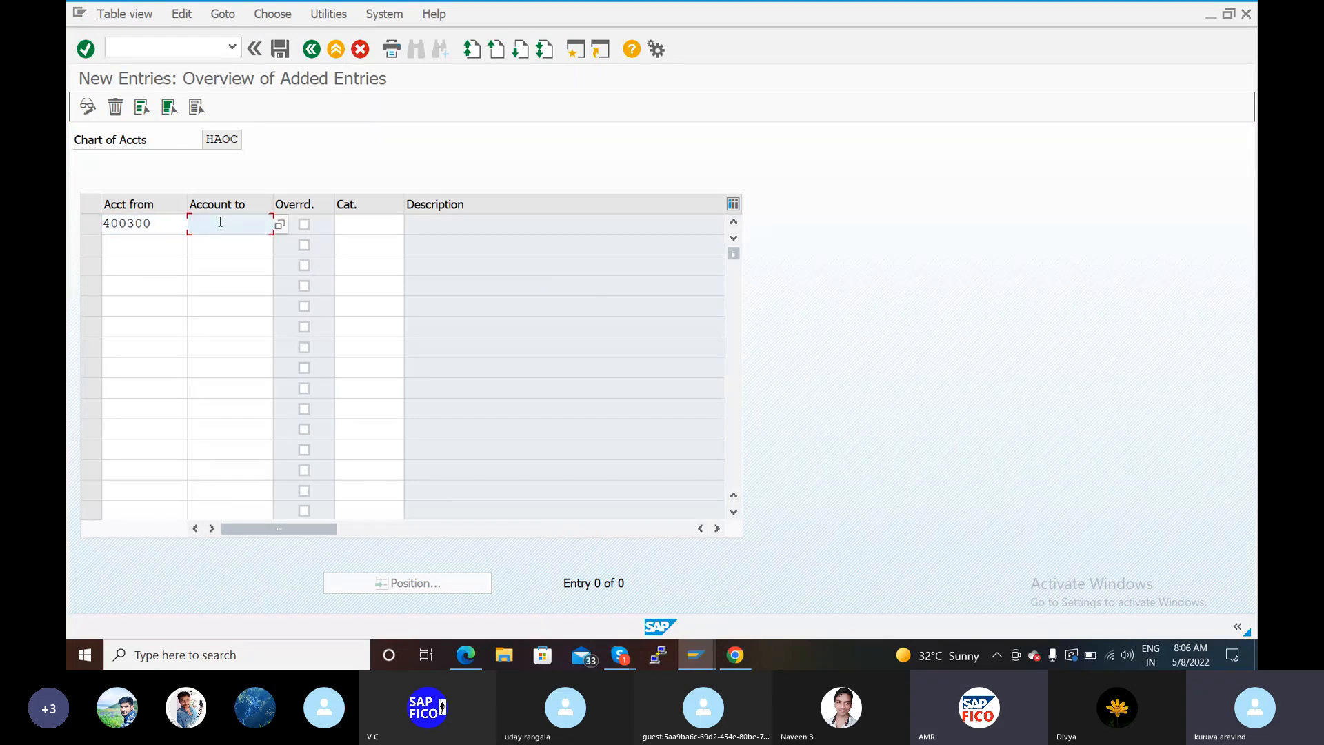
left_click(279, 227)
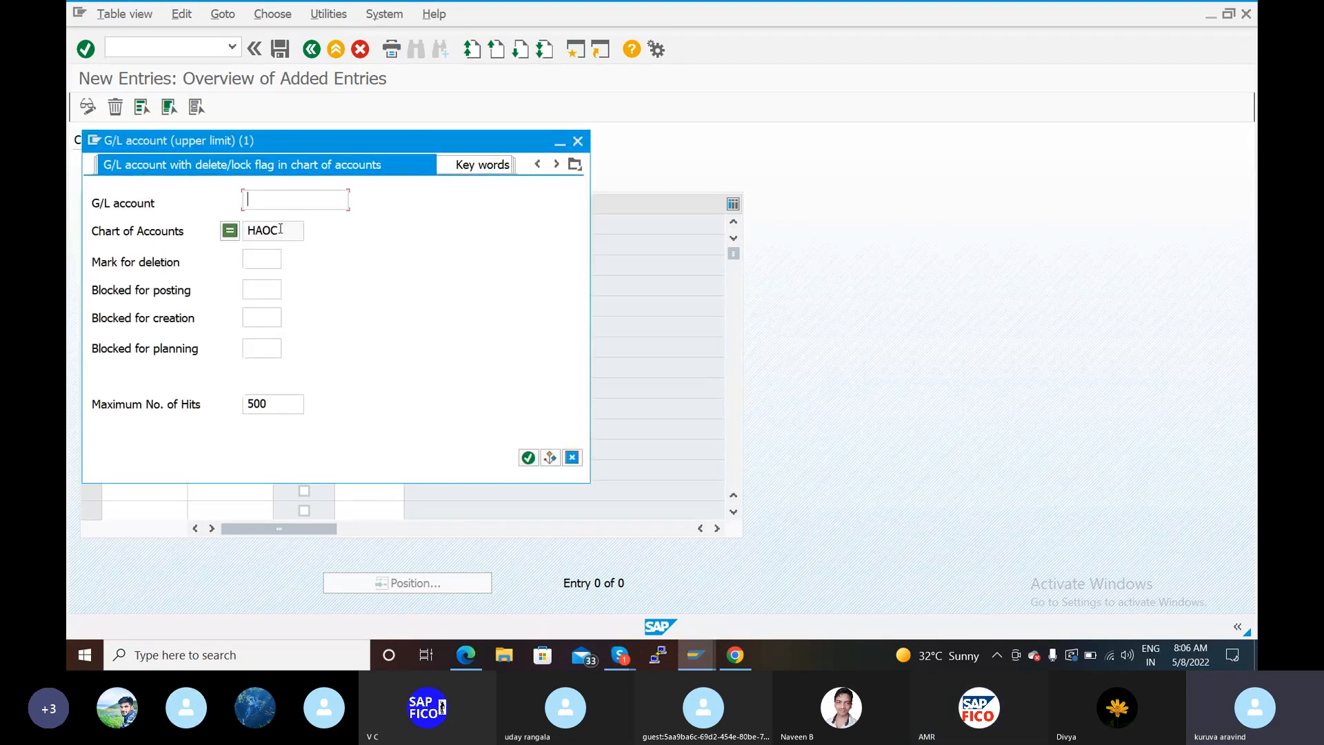
left_click(528, 458)
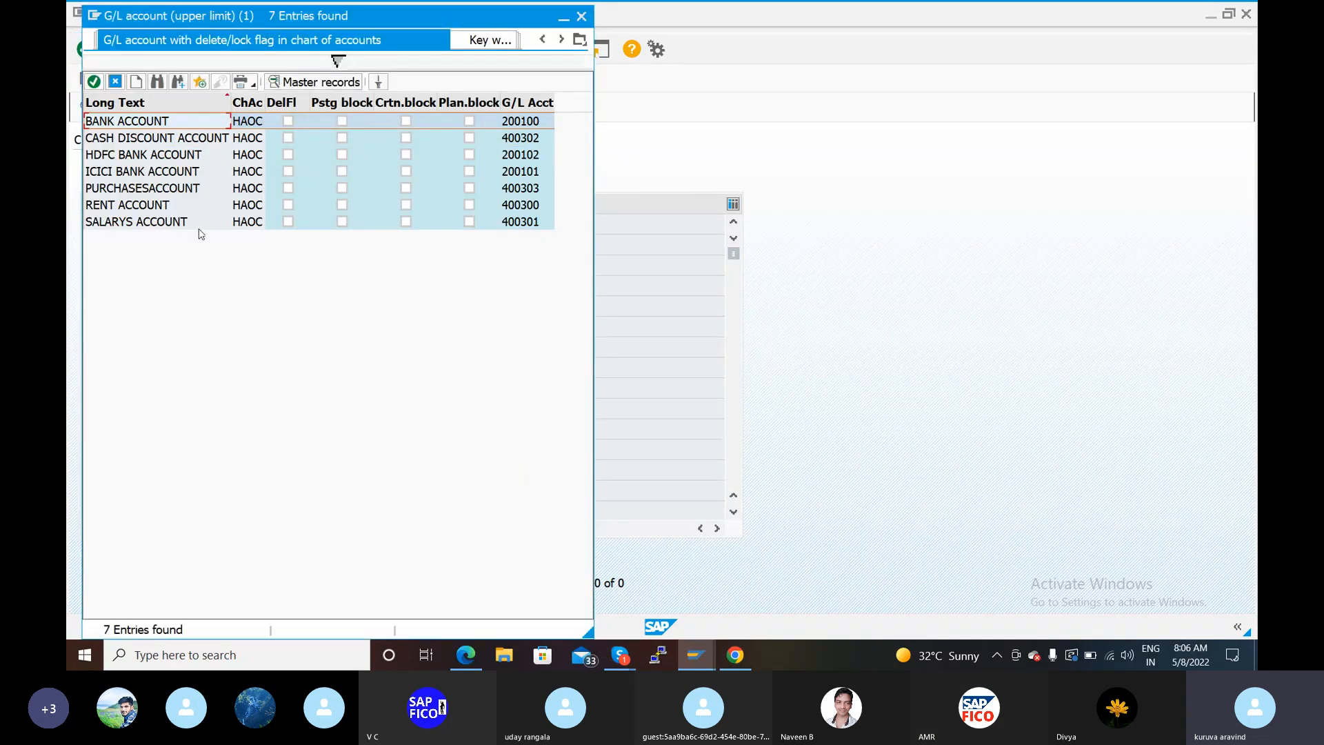
left_click(170, 205)
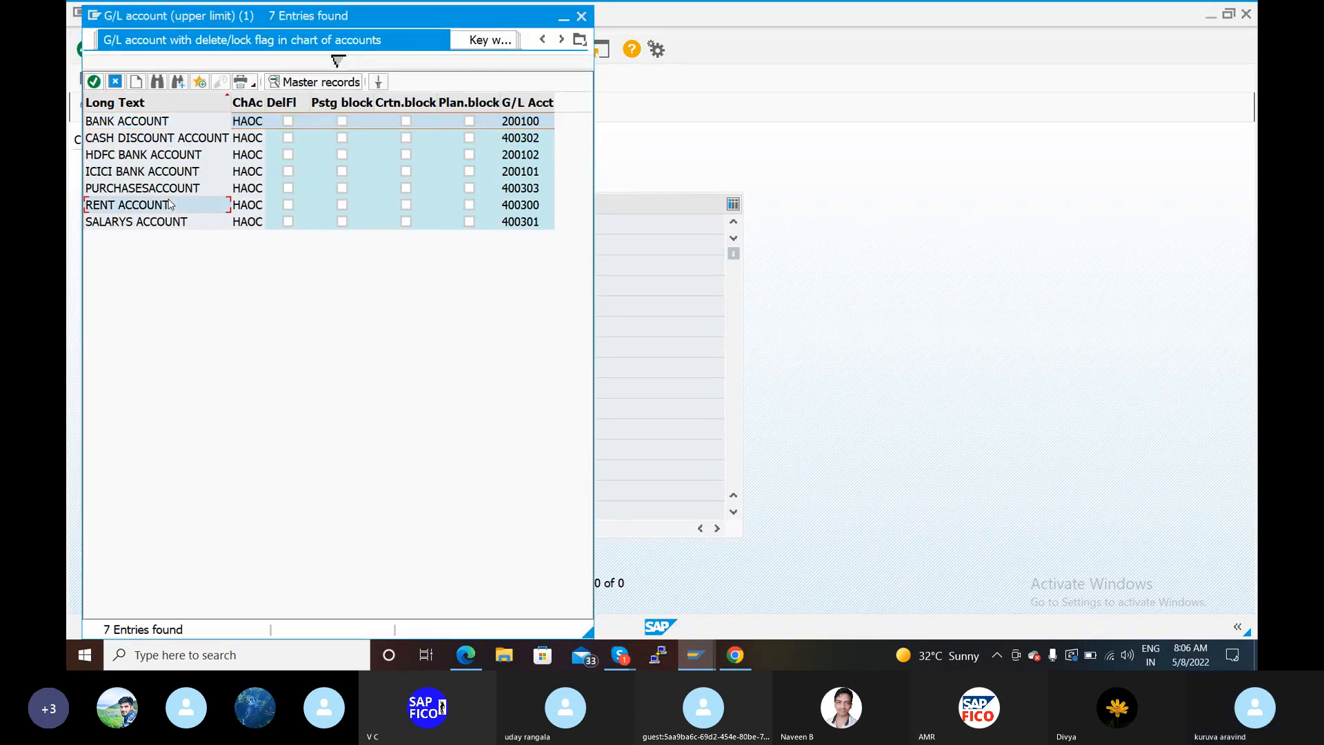
left_click(94, 83)
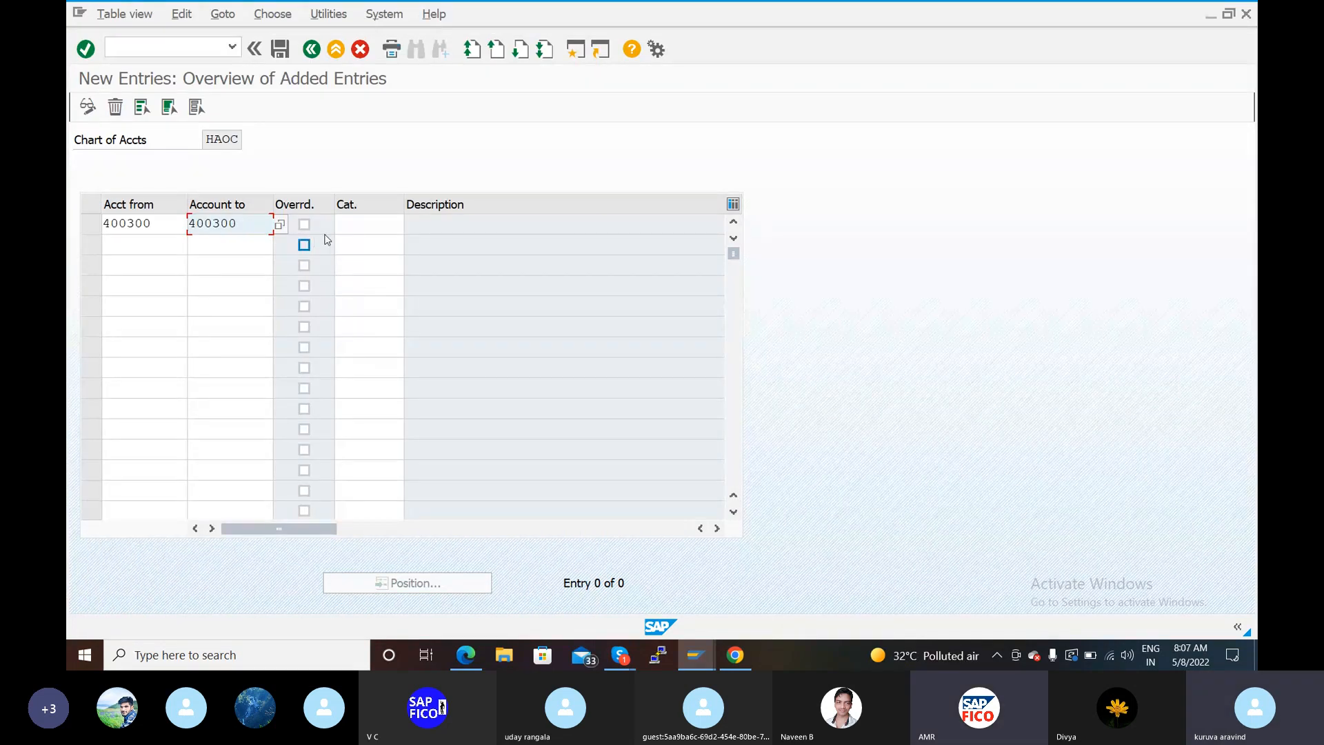
- Assign item category 20000 Expense to the rent account entry
left_click(351, 222)
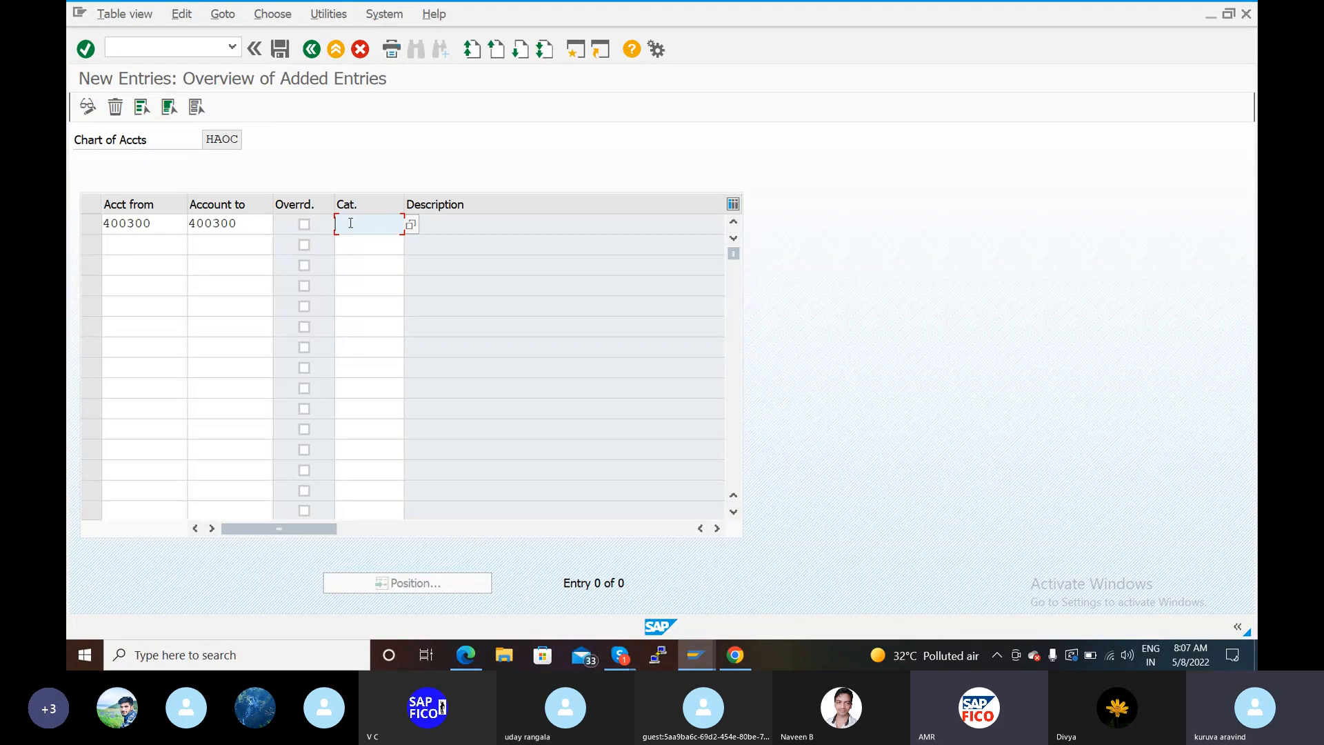
left_click(416, 228)
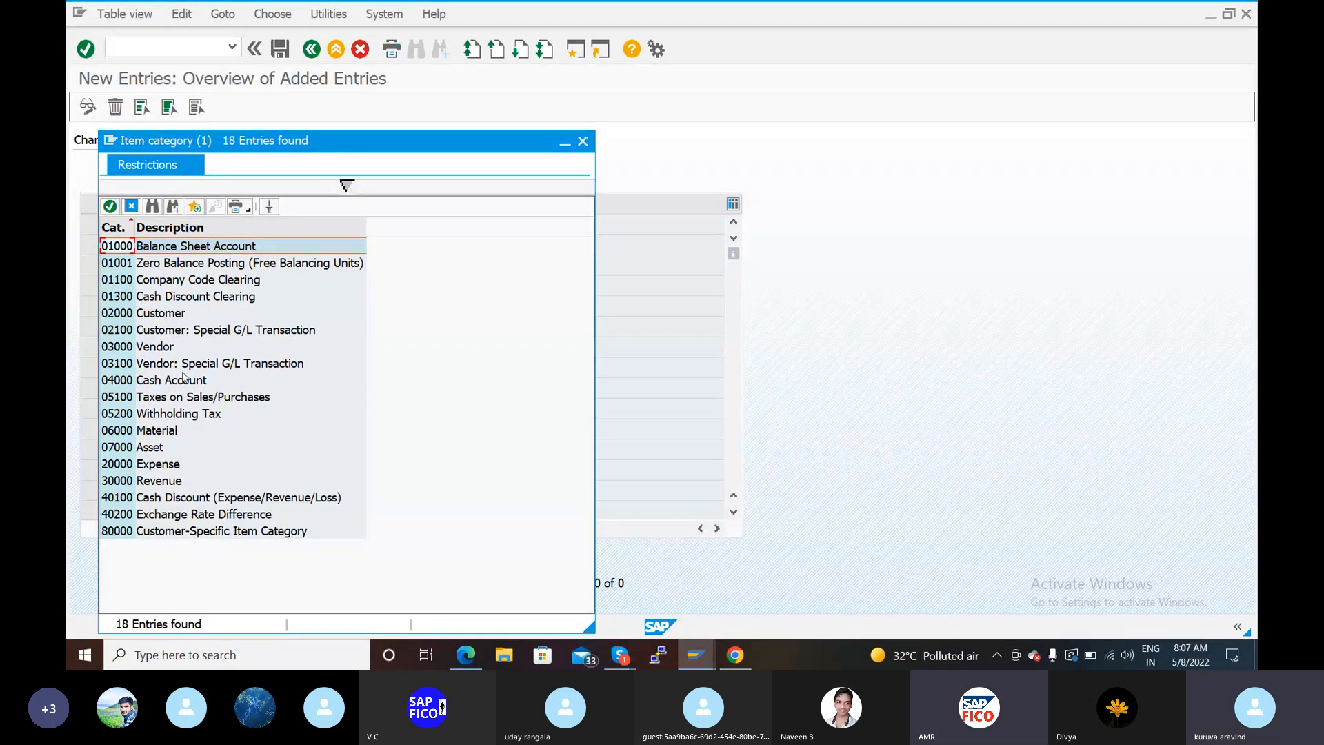
left_click(153, 465)
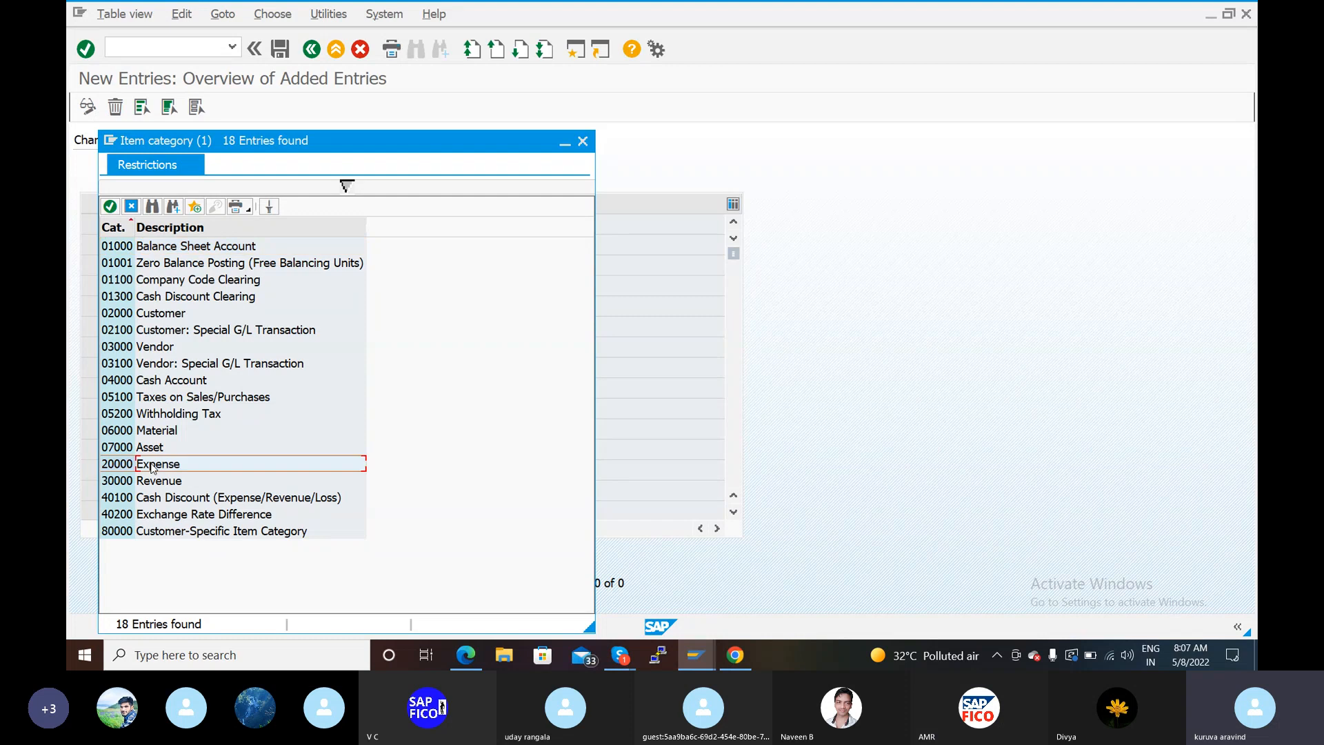
left_click(110, 207)
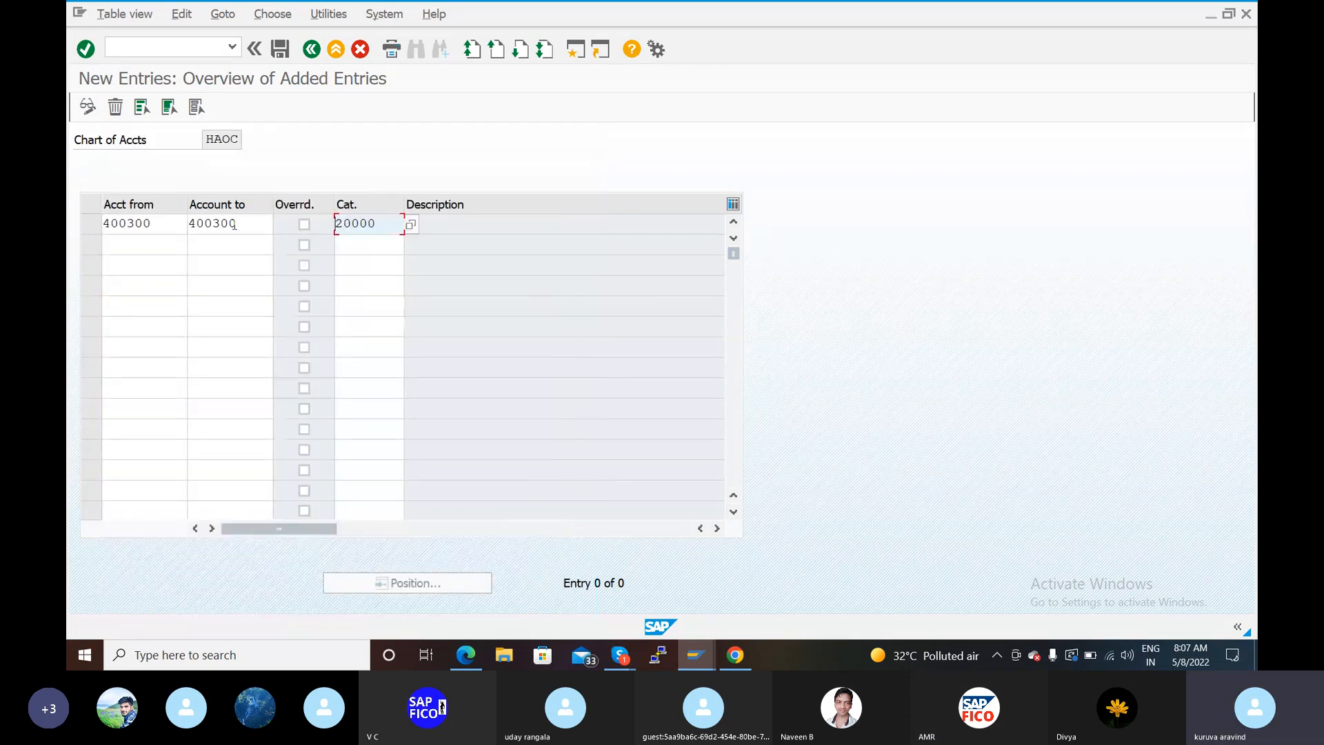
left_click(448, 224)
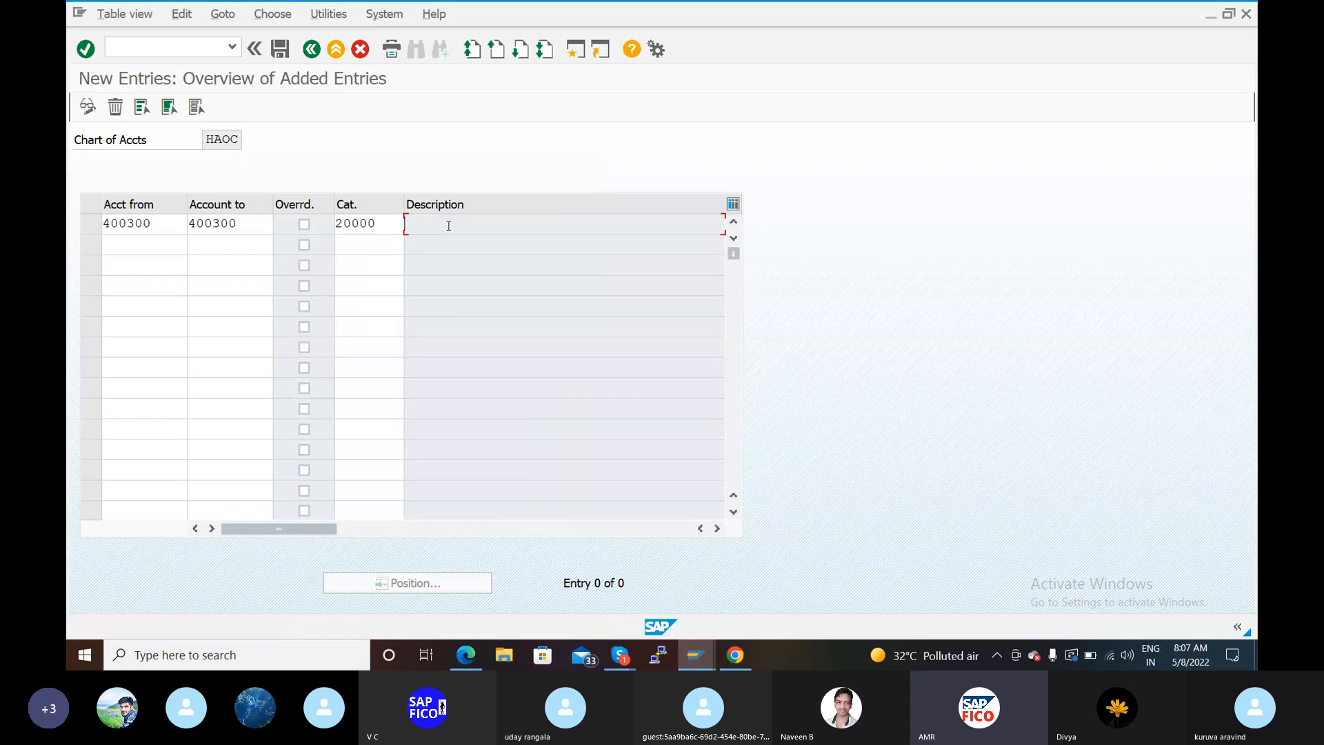
left_click(161, 246)
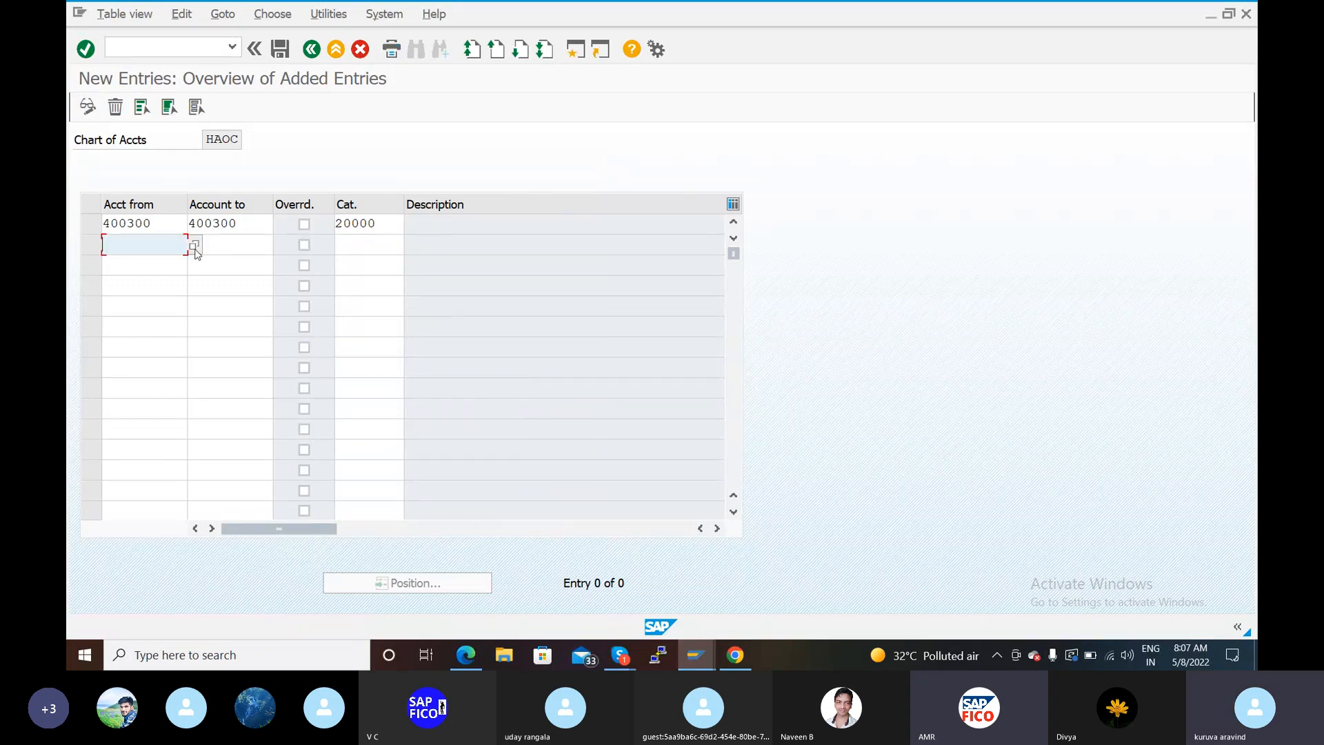
left_click(195, 247)
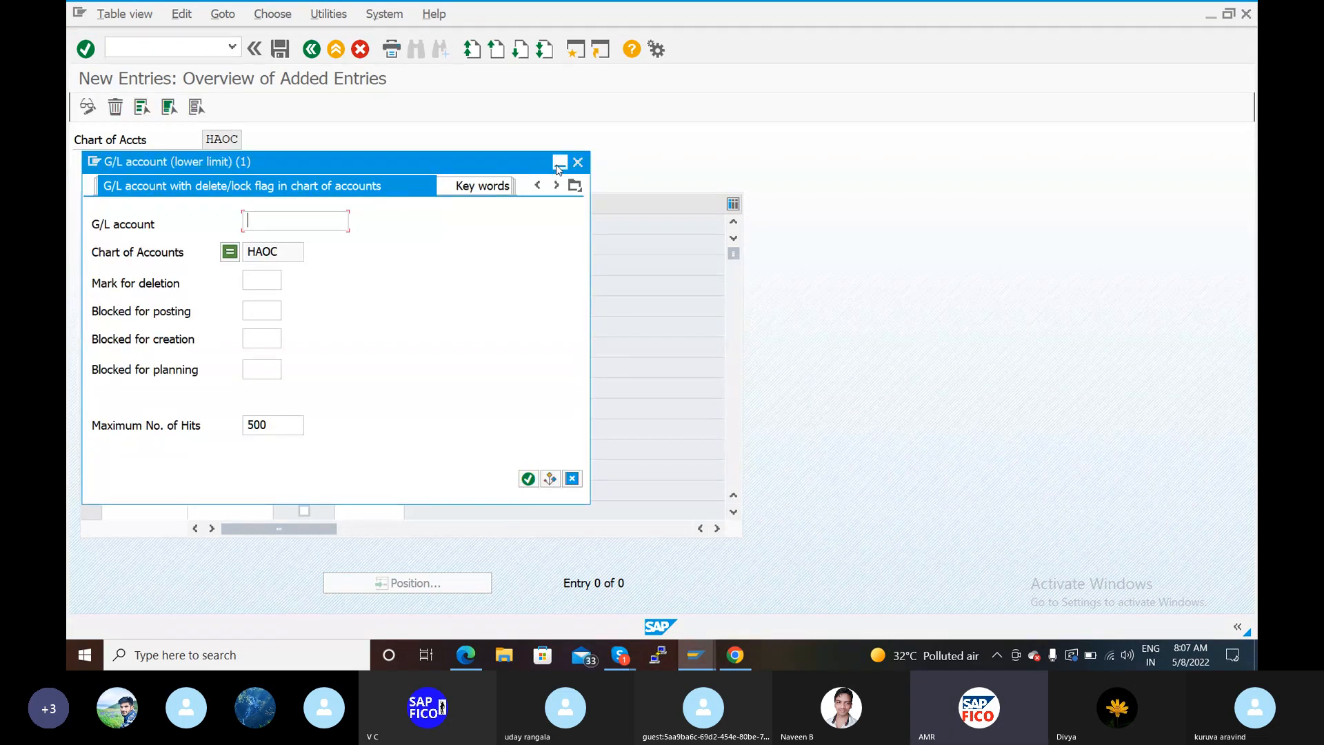
left_click(578, 162)
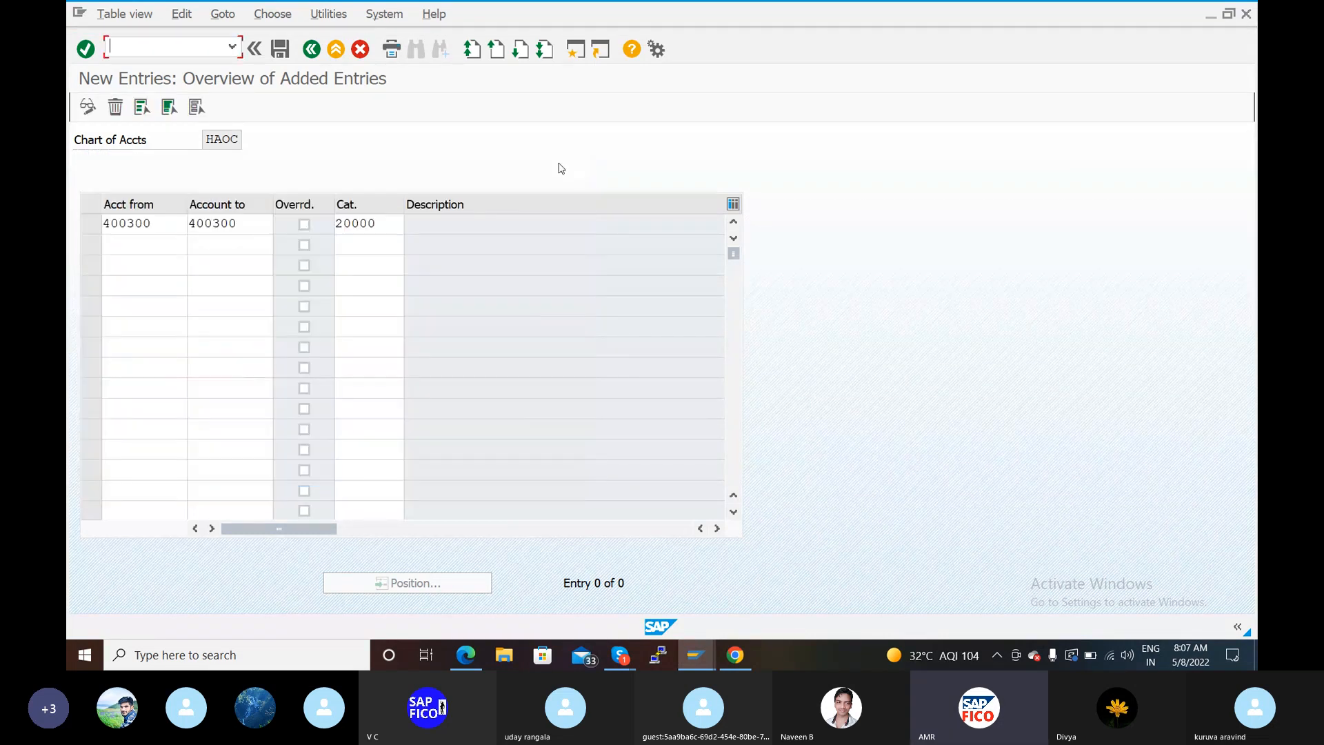
- Save the rent account classification under customizing request DPKK900417 and return to the G/L document entry
left_click(280, 49)
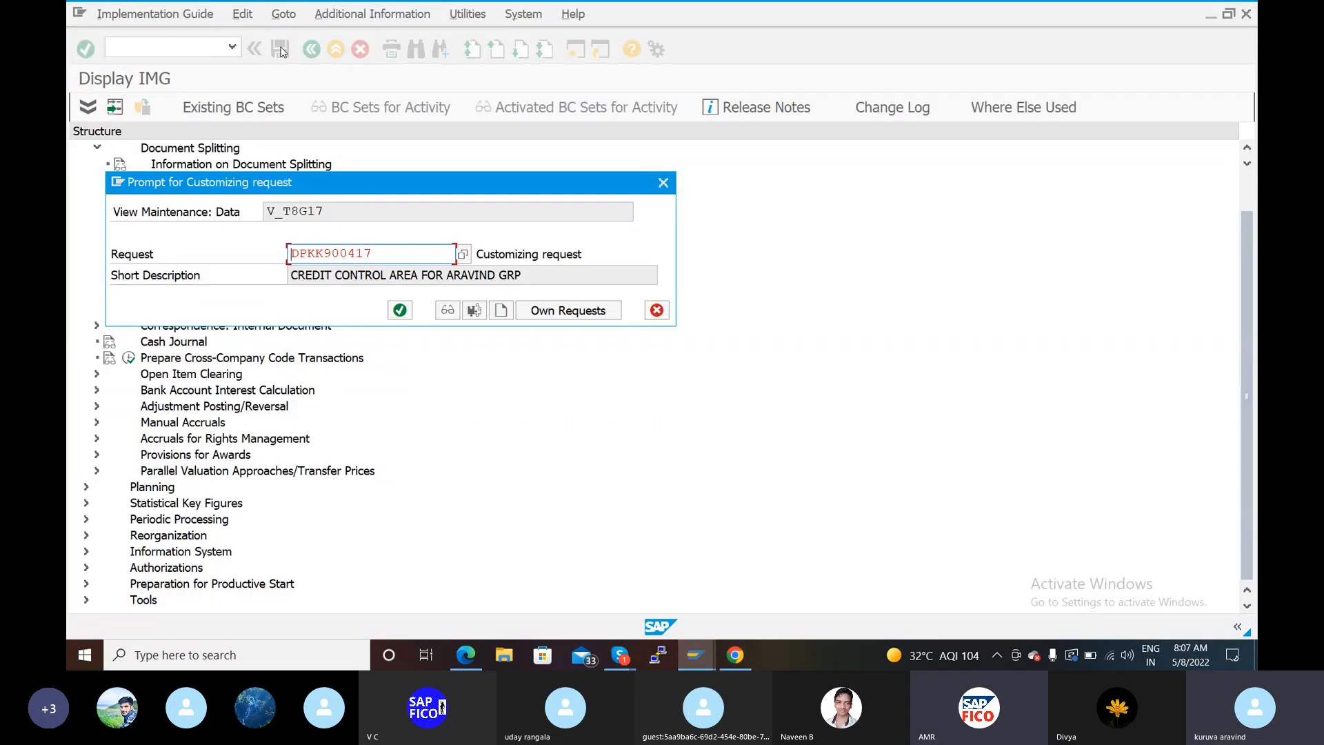
left_click(400, 311)
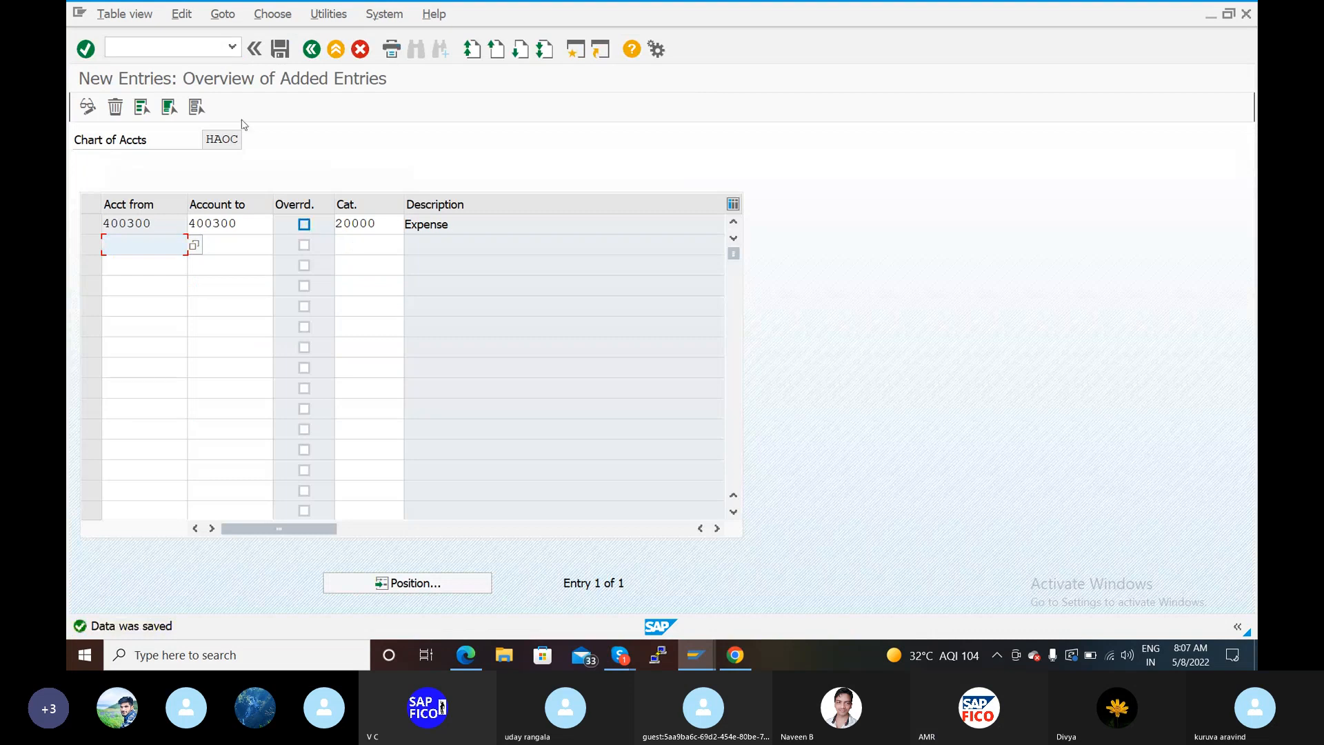
left_click(191, 47)
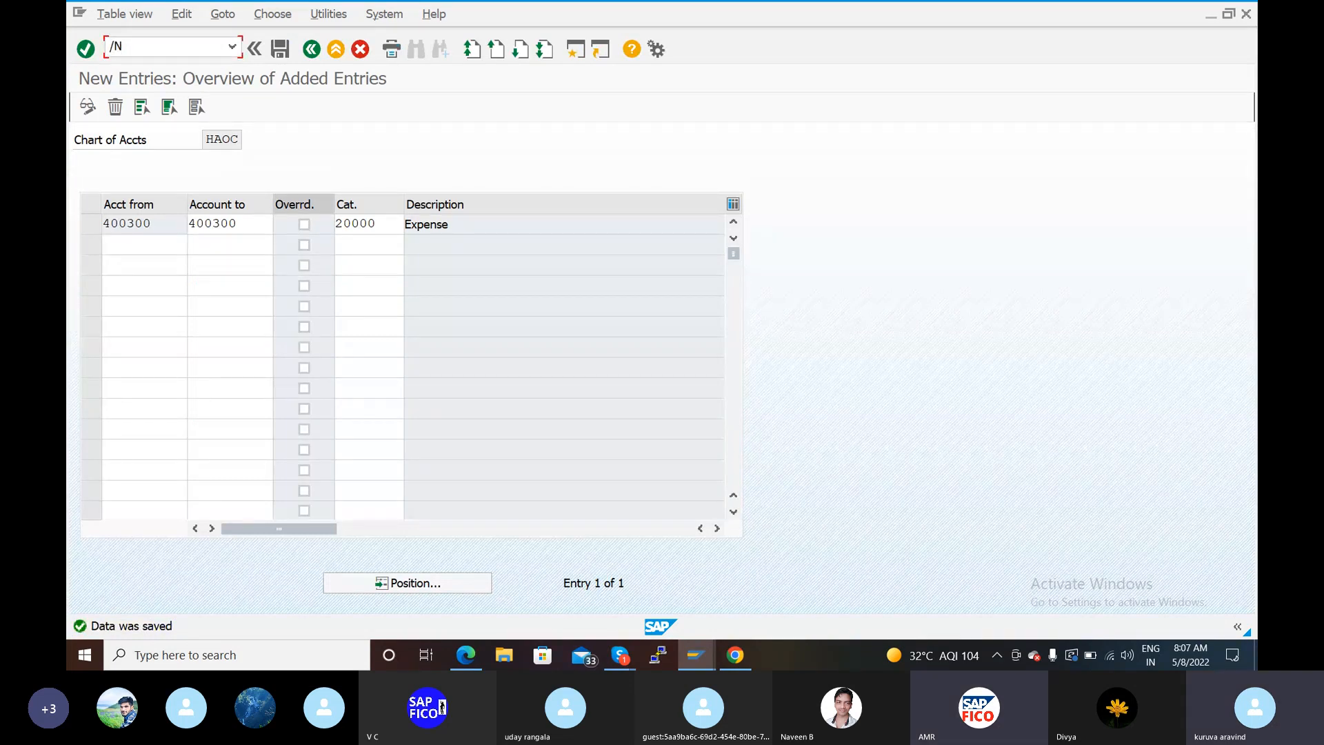
key("BackSpace")
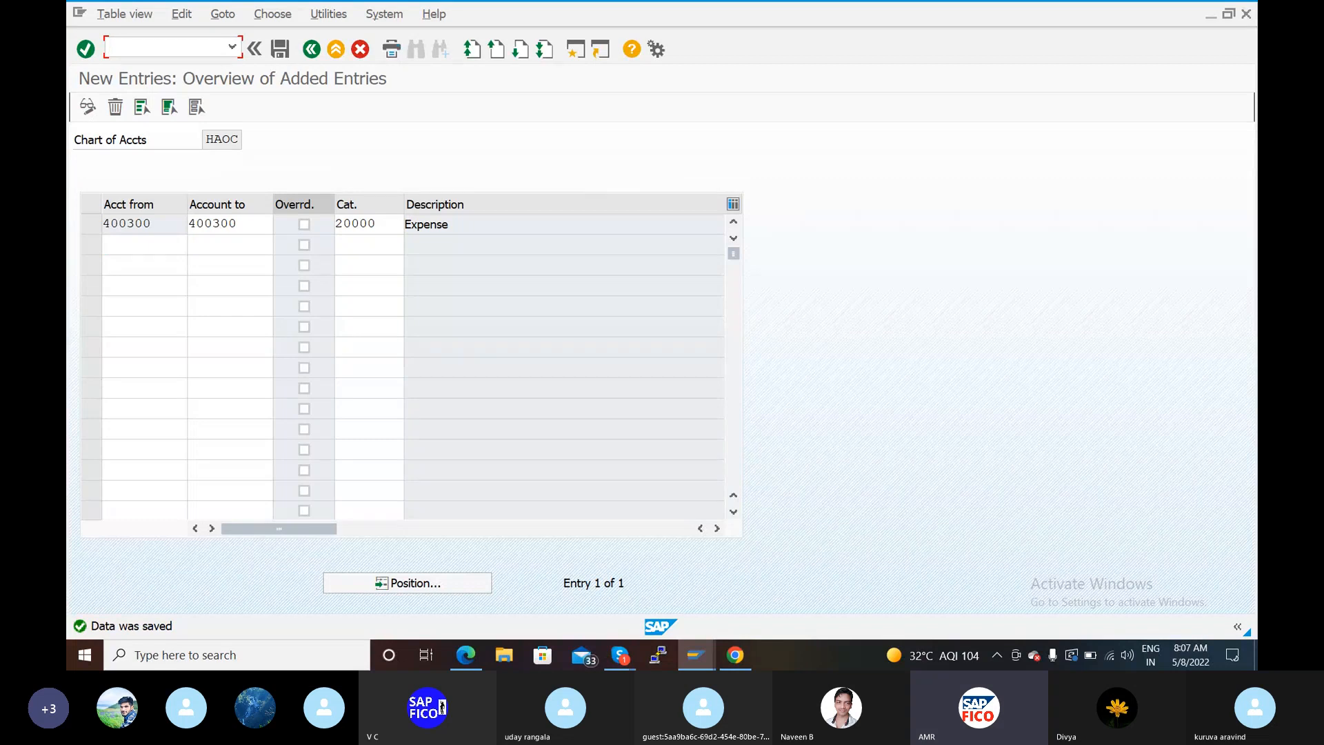
left_click(311, 49)
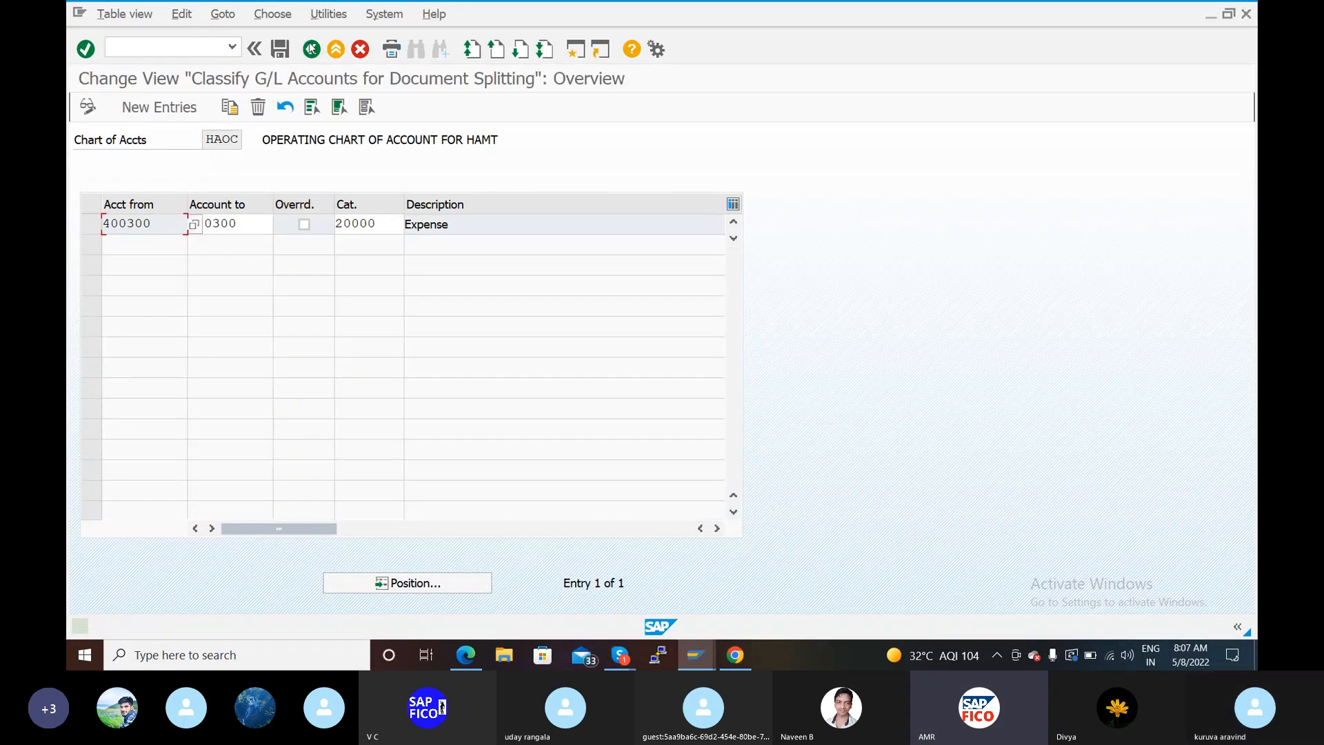
left_click(312, 49)
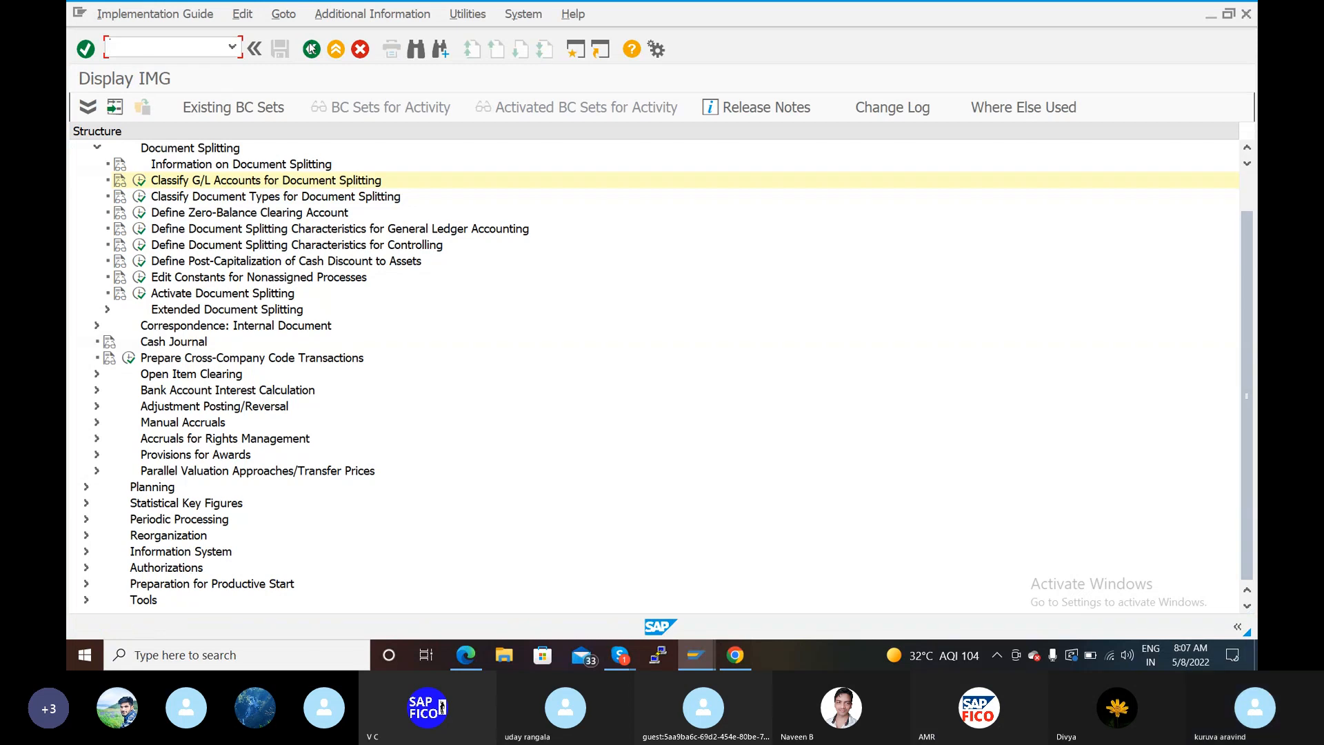
left_click(311, 49)
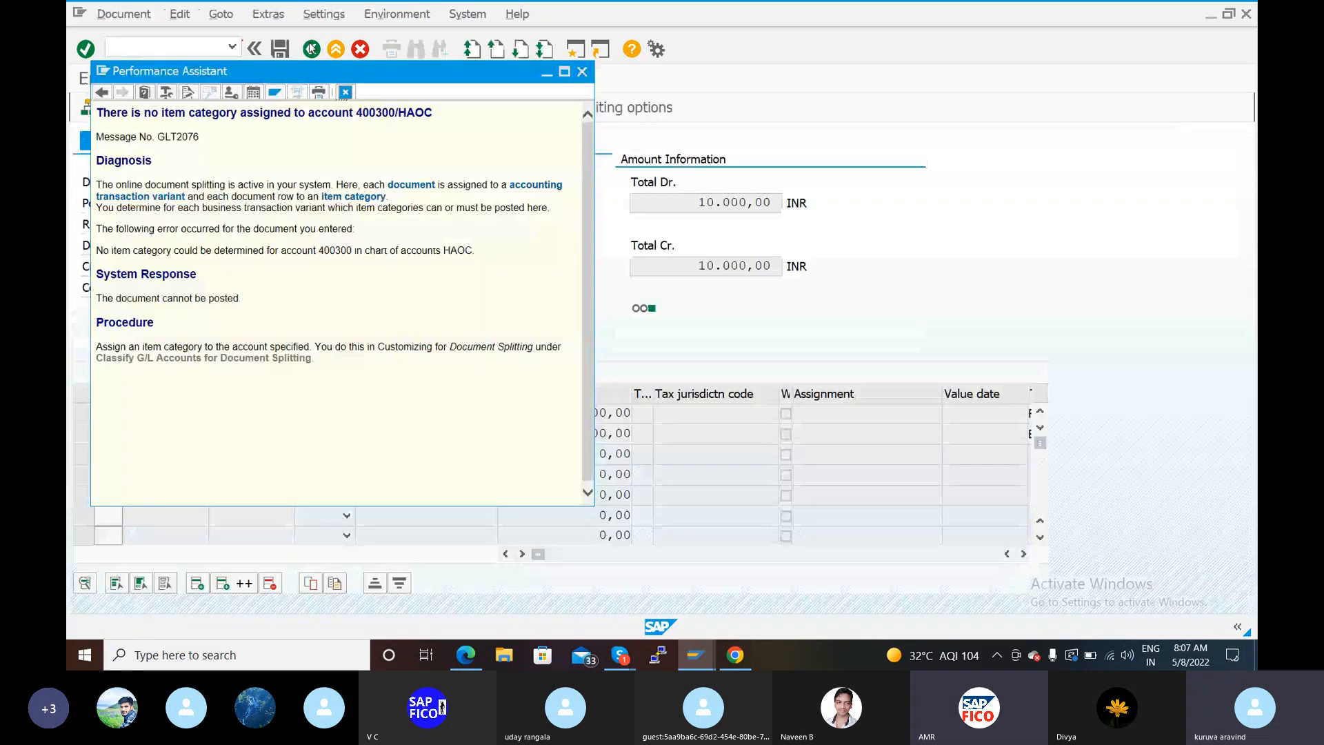
- Close the error help, simulate the rent payment document again and try to post it
left_click(581, 72)
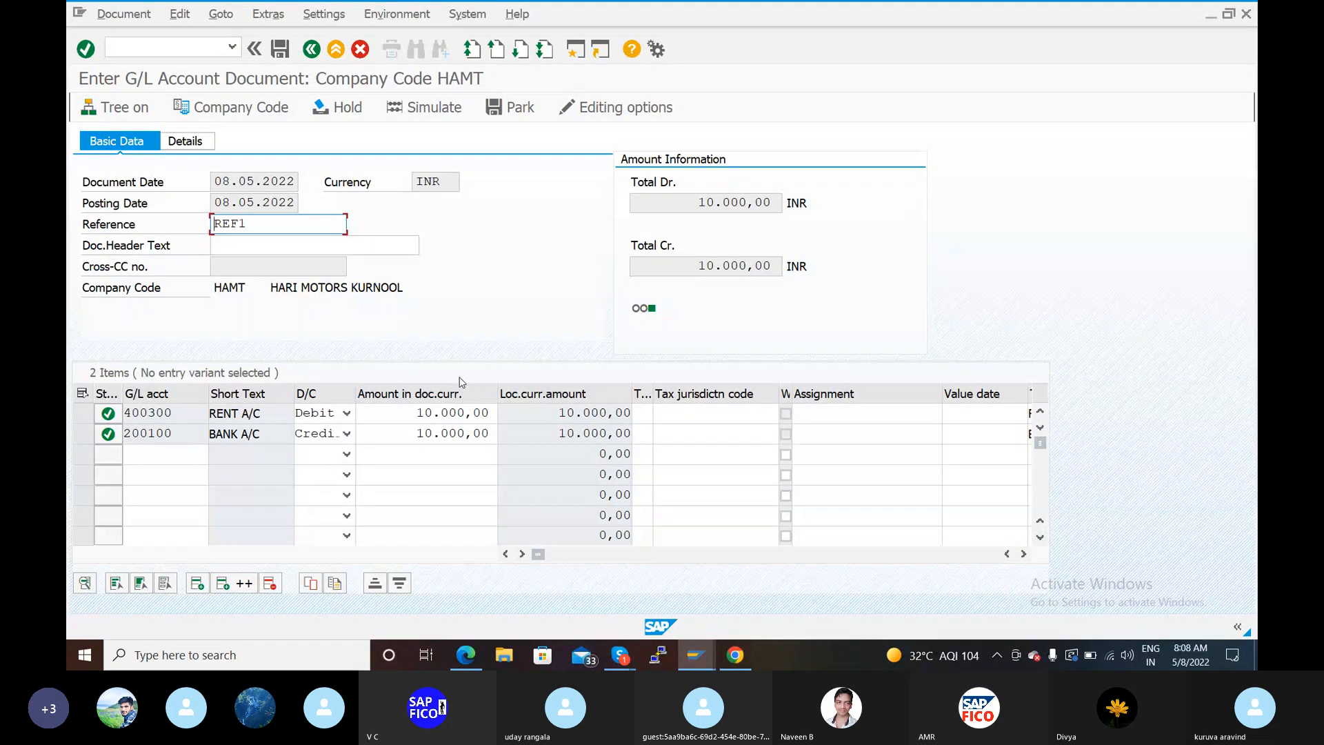
left_click(430, 108)
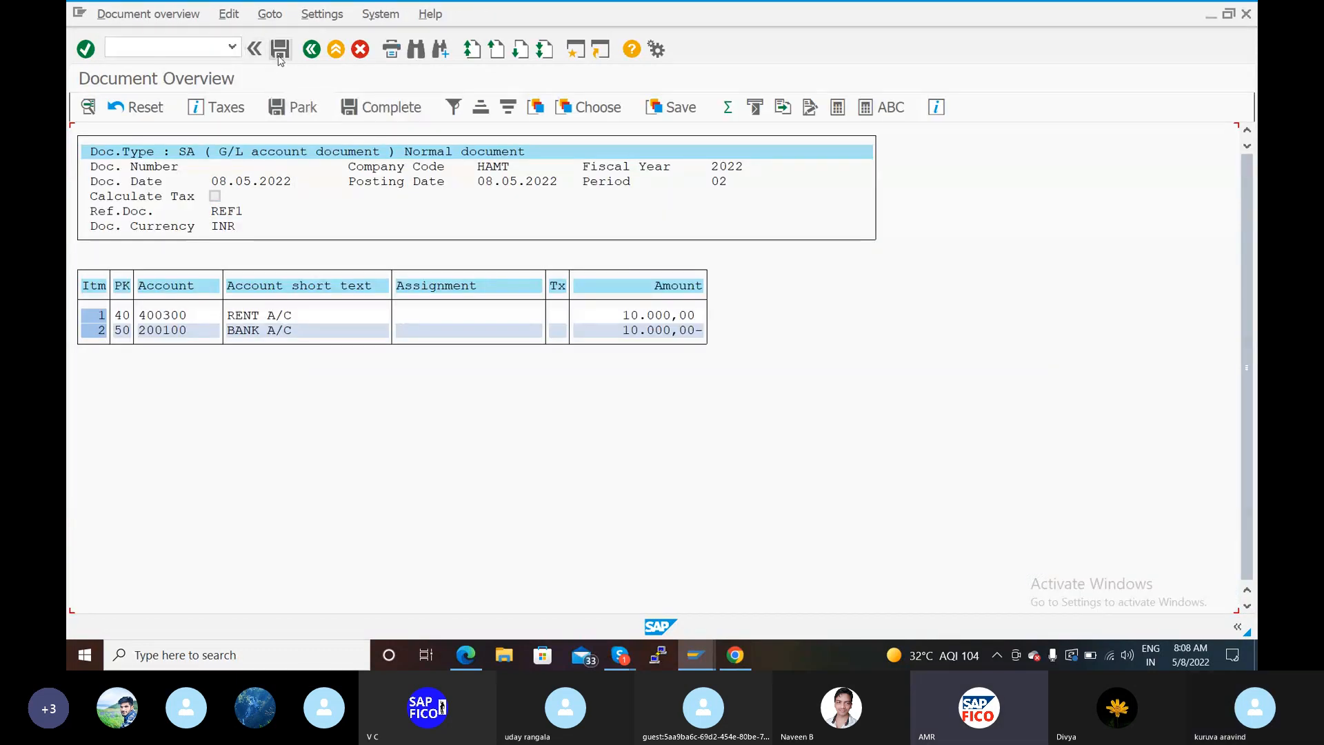
left_click(279, 57)
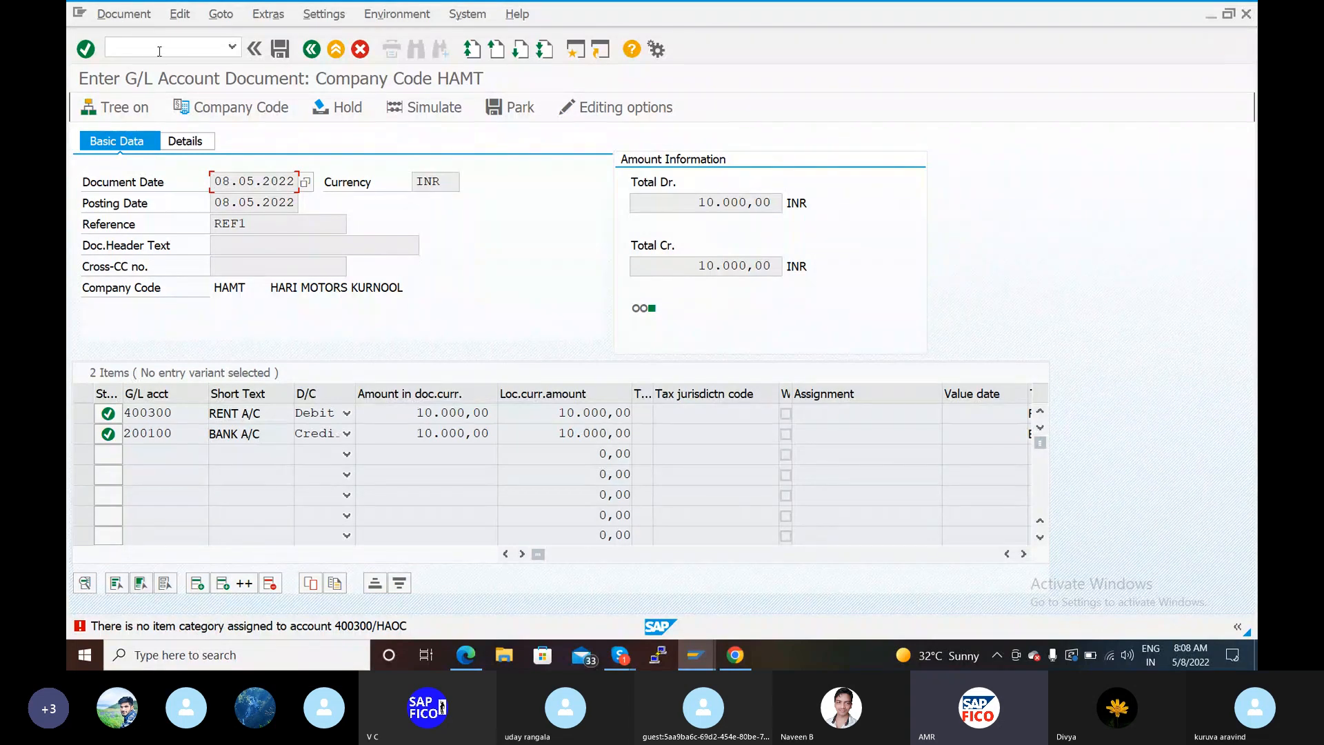
- Abandon the current document and start a fresh G/L document with transaction FB50
left_click(108, 46)
type("/N")
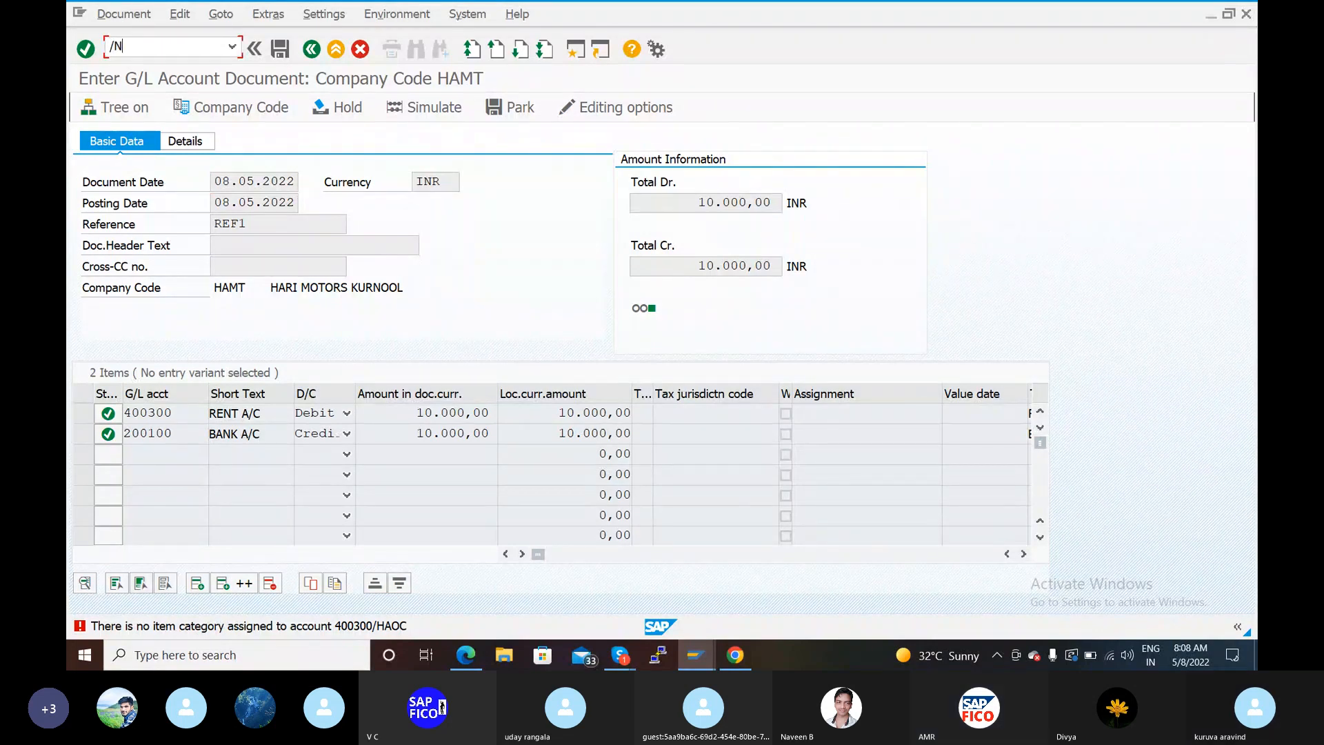
key("Return")
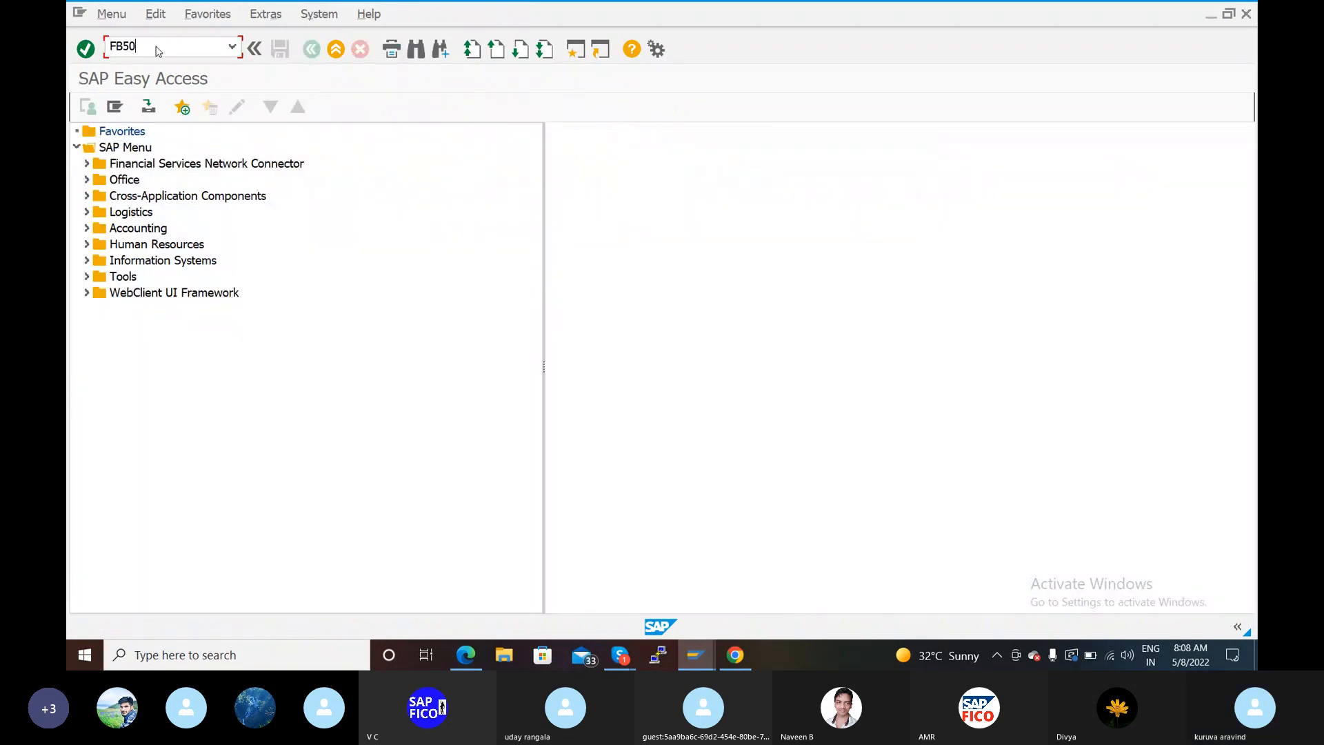
key("Return")
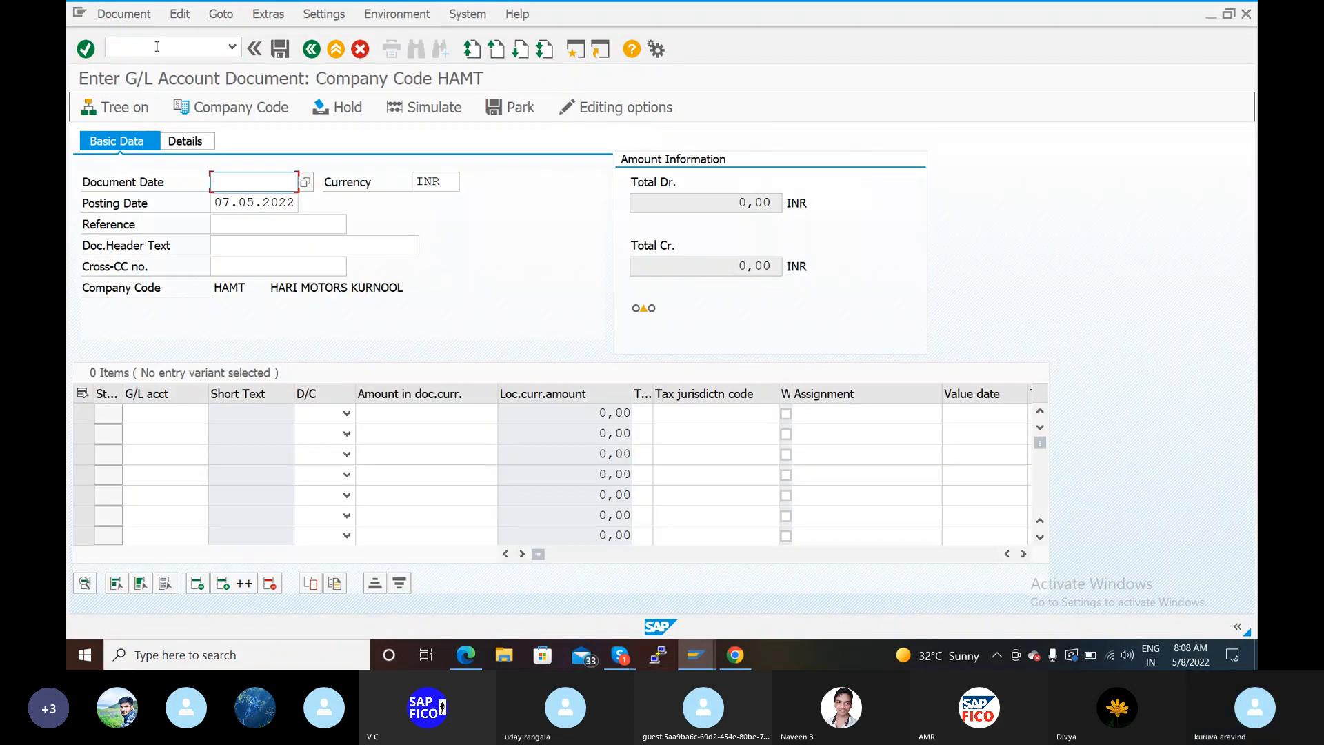
- Fill in the document header with document date and posting date 08.05.2022 and reference REF1
type("08.0")
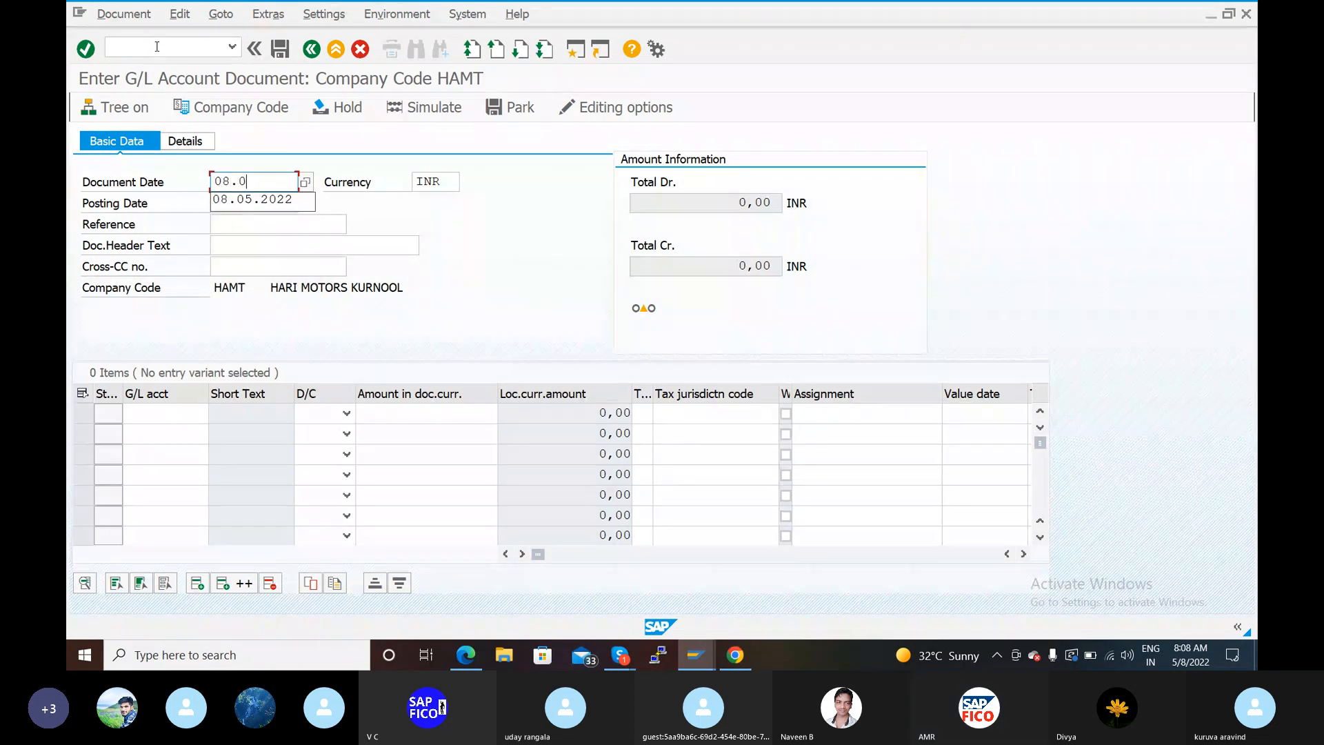
type("5.2022")
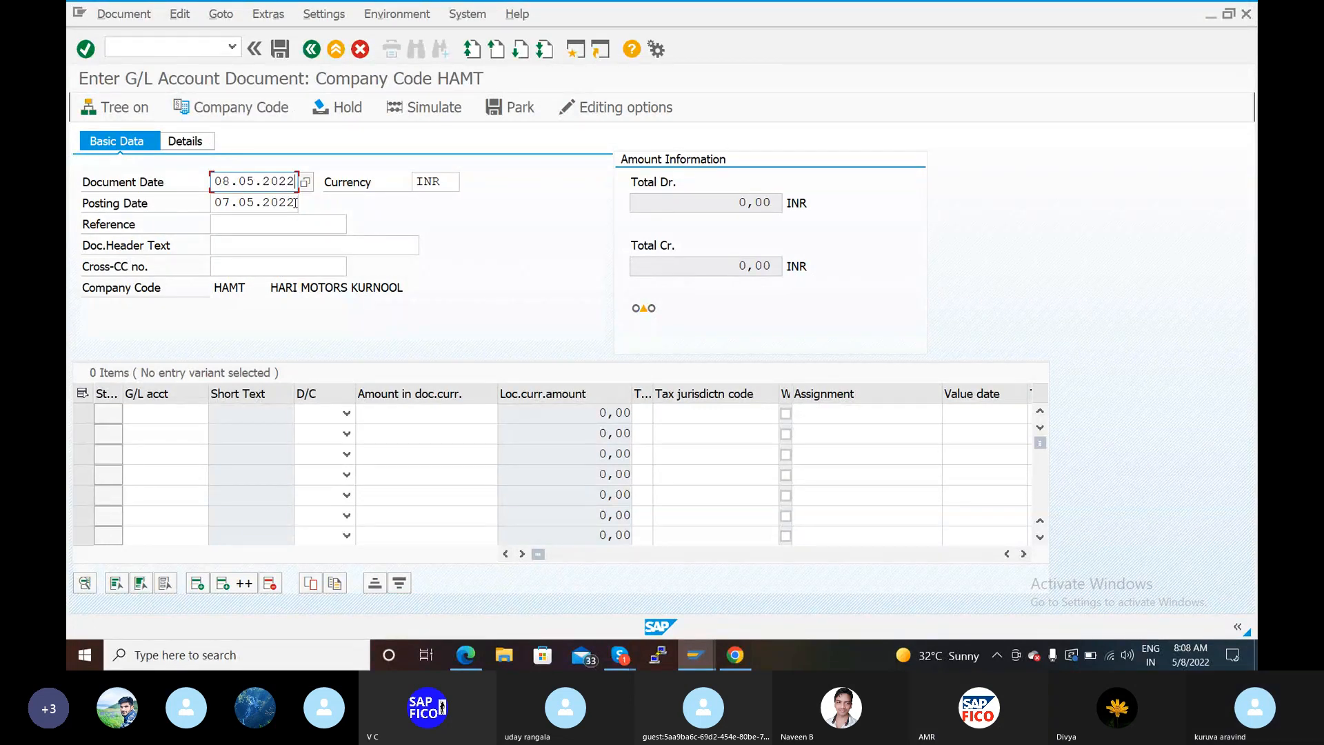
key("Return")
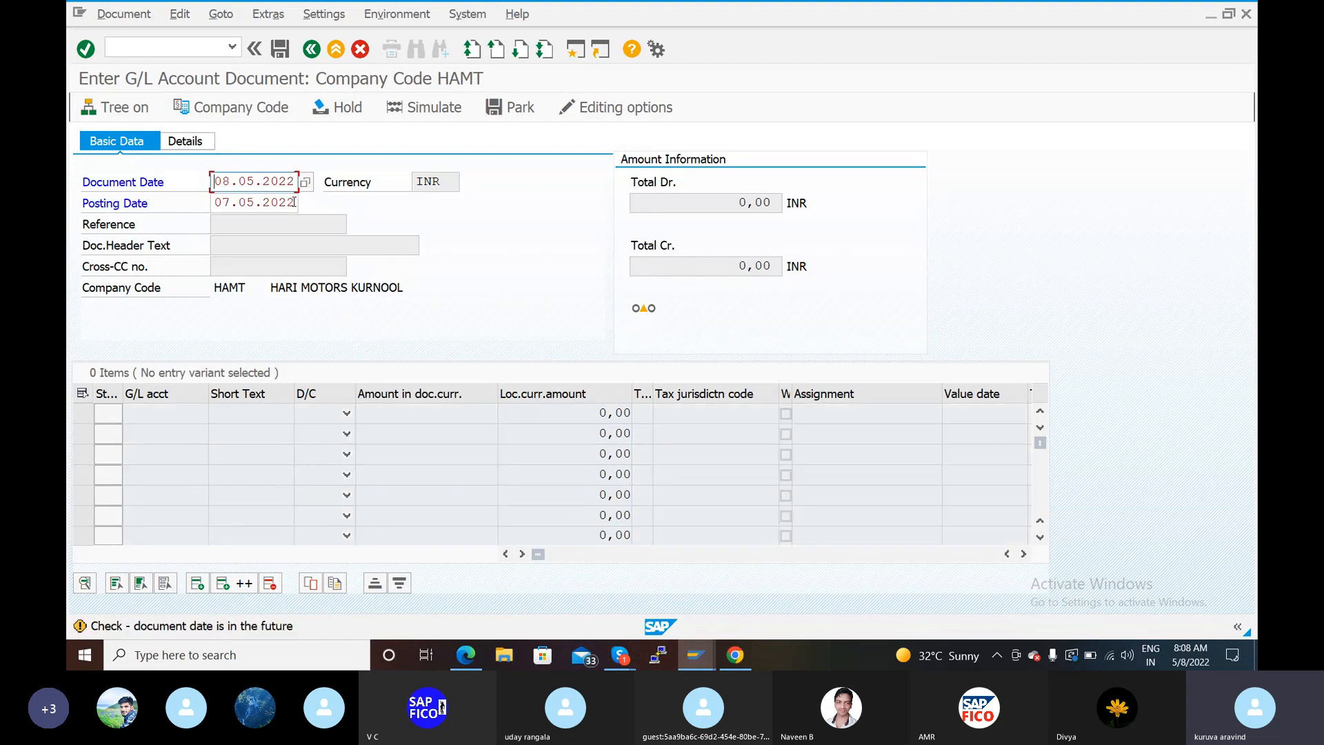
left_click(295, 202)
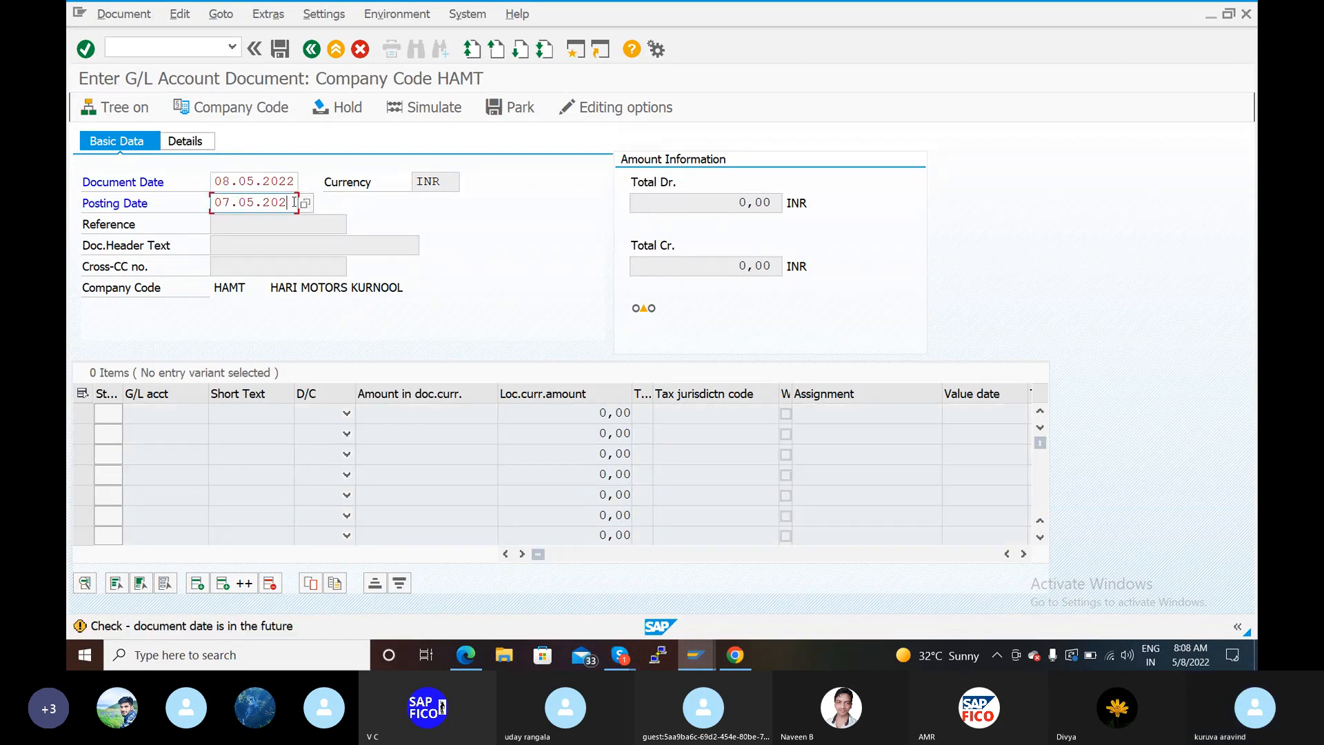
key("BackSpace")
key("BackSpace")
key("BackSpace")
key("BackSpace")
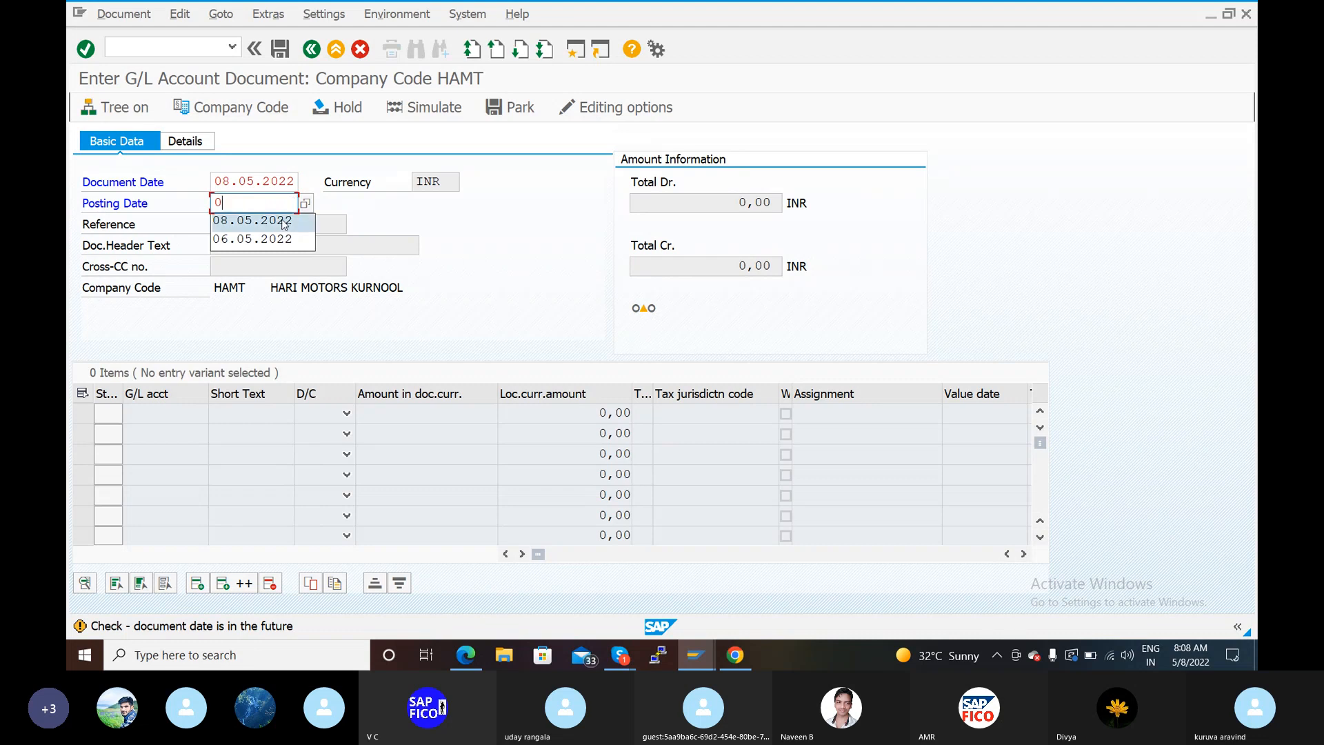
left_click(283, 222)
left_click(274, 228)
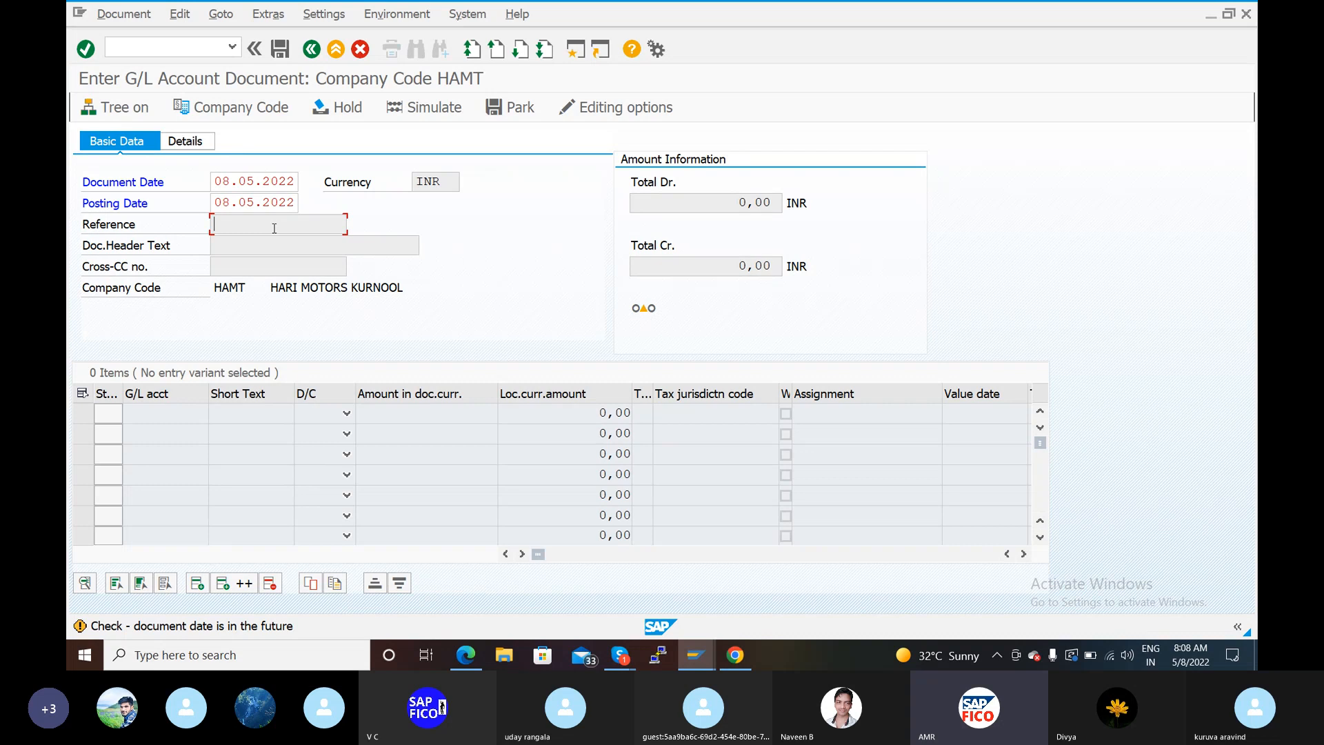
key("Return")
left_click(274, 228)
type("REF1")
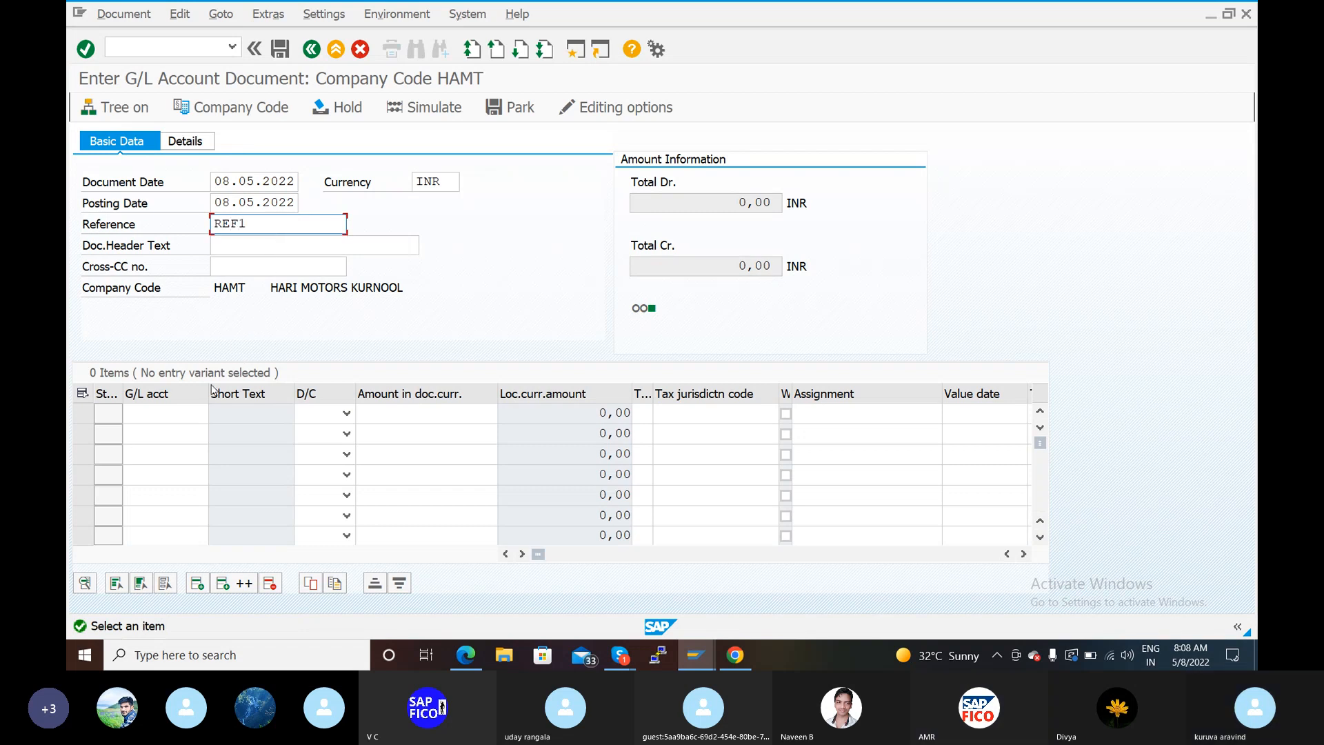
- Look up RENT ACCOUNT (400300) and use it as the G/L account of the first line item
left_click(166, 414)
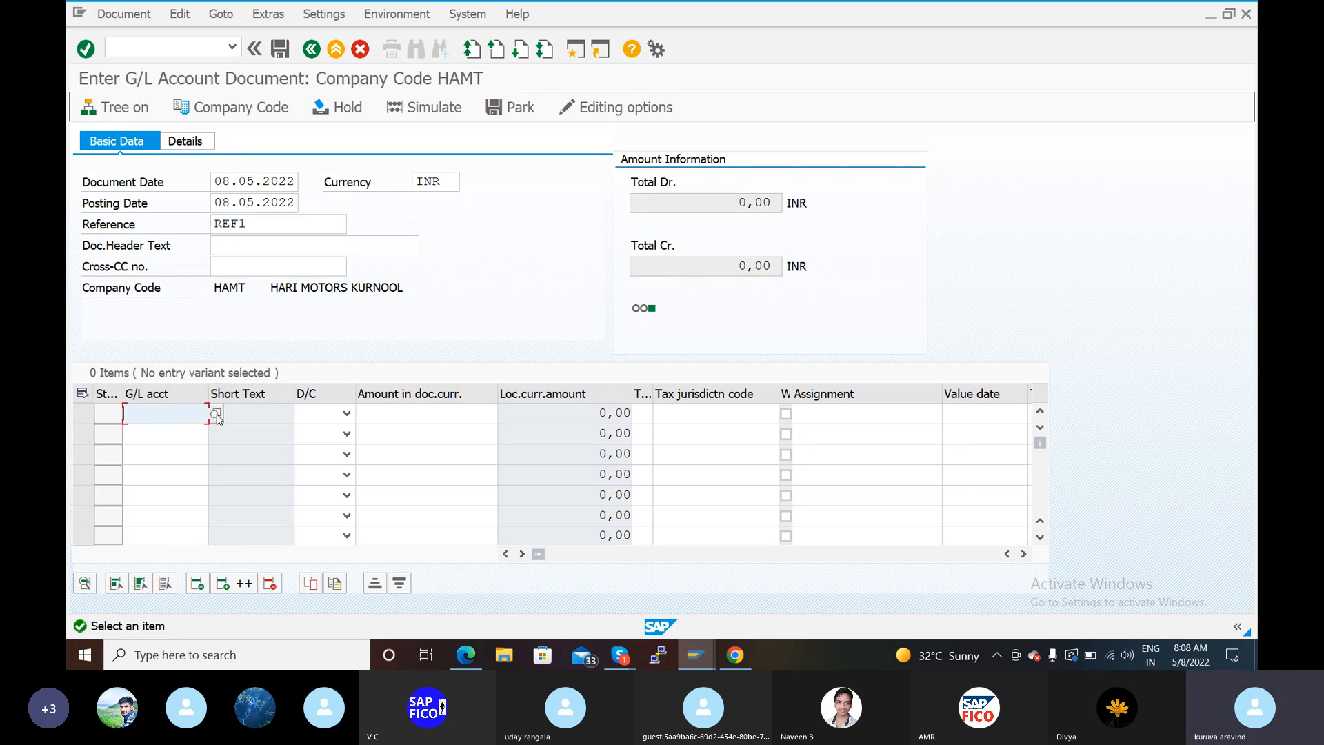
left_click(215, 414)
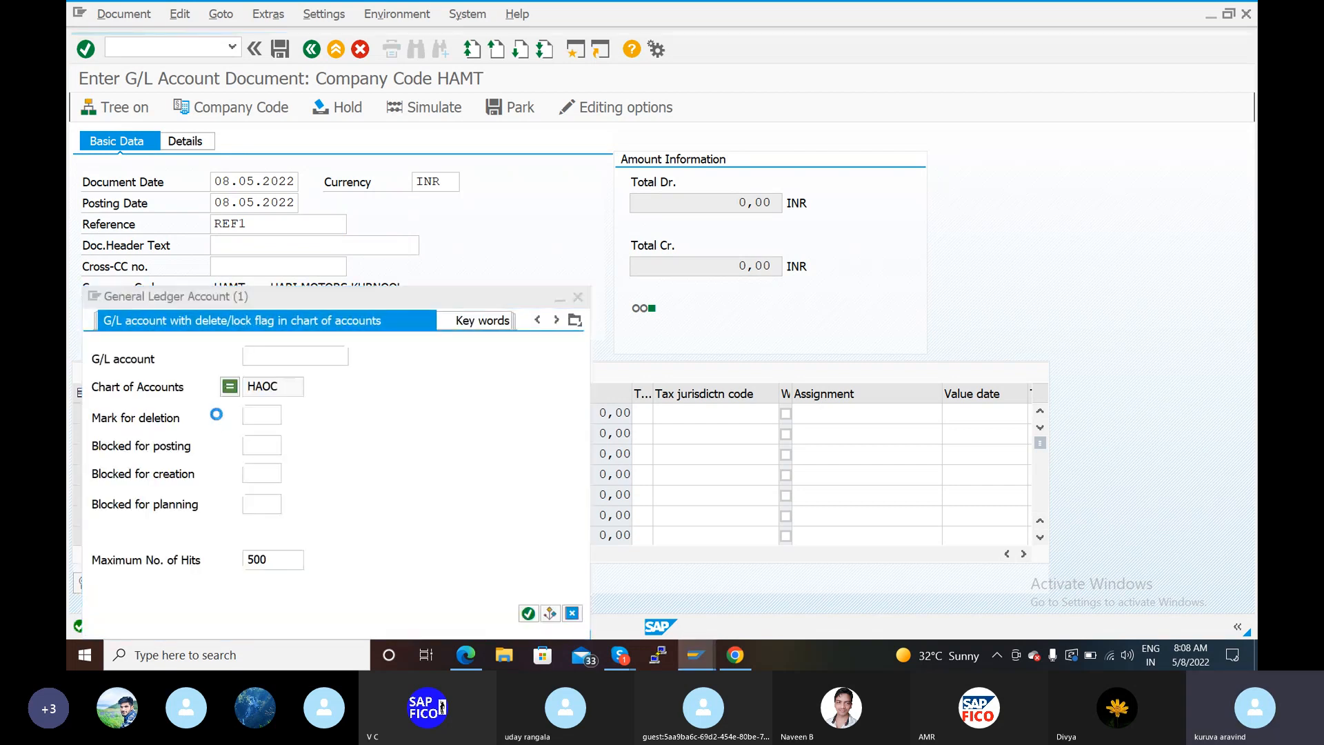
left_click(529, 613)
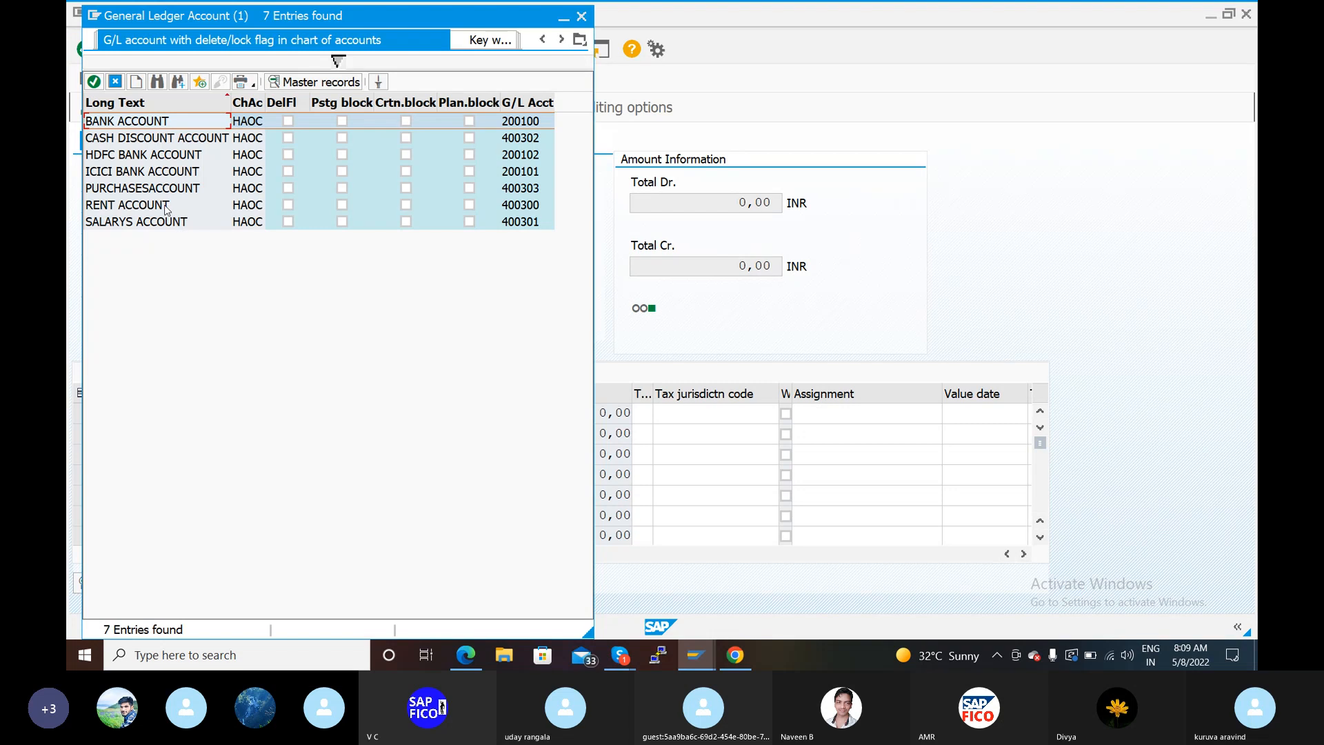
left_click(166, 206)
left_click(94, 81)
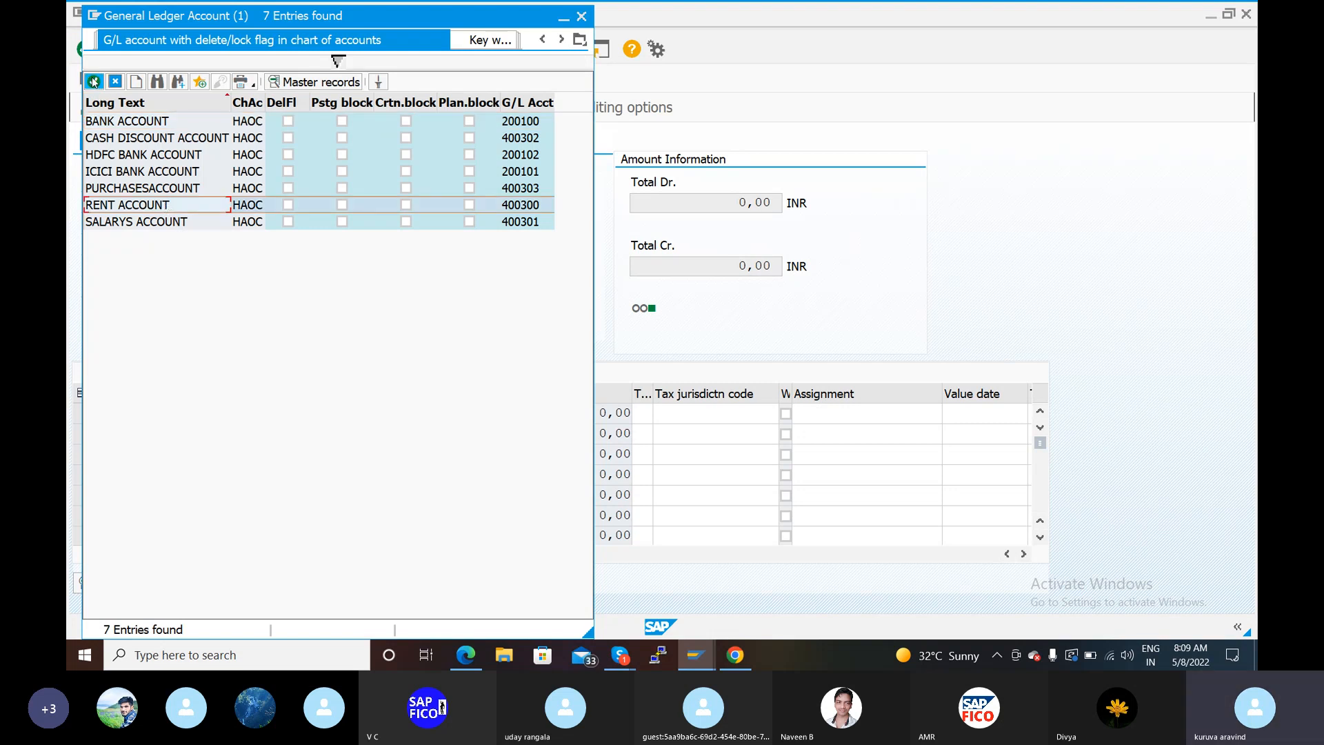
- Make the rent line item a debit with an amount of 10000 INR
left_click(340, 415)
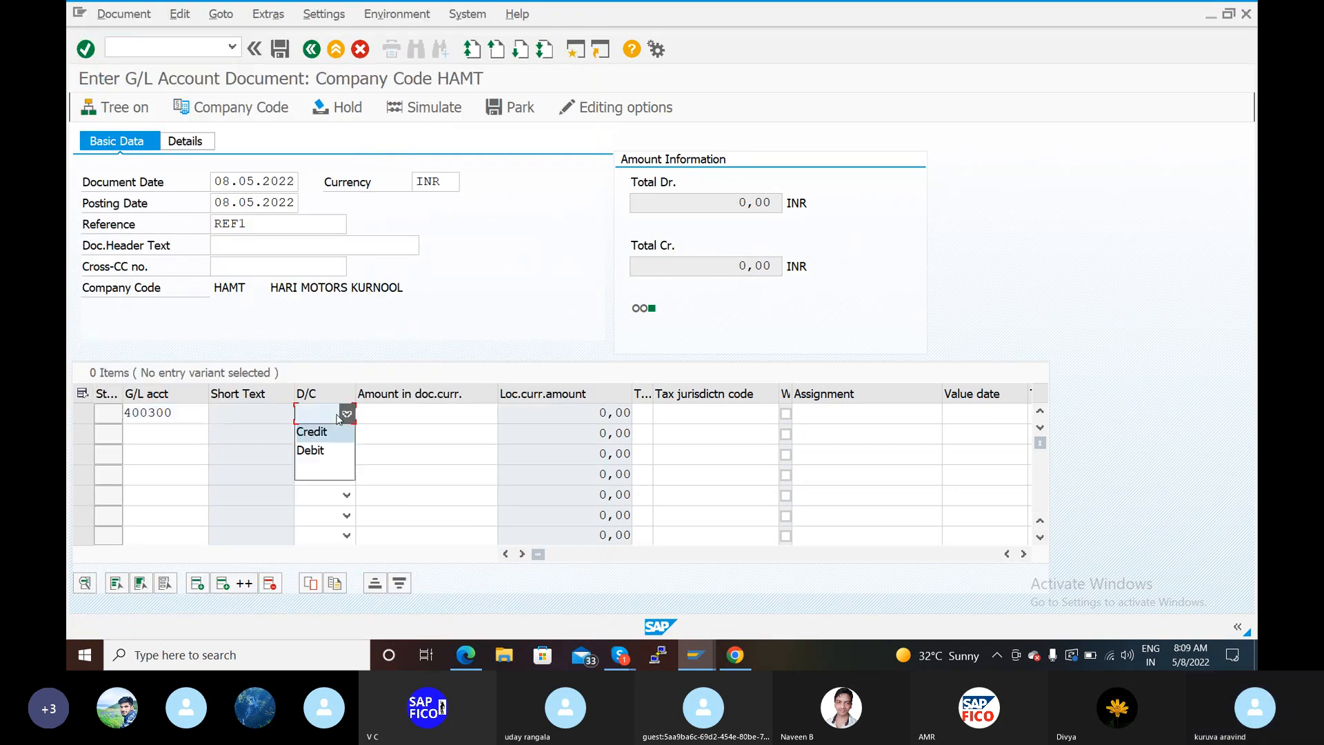
left_click(332, 432)
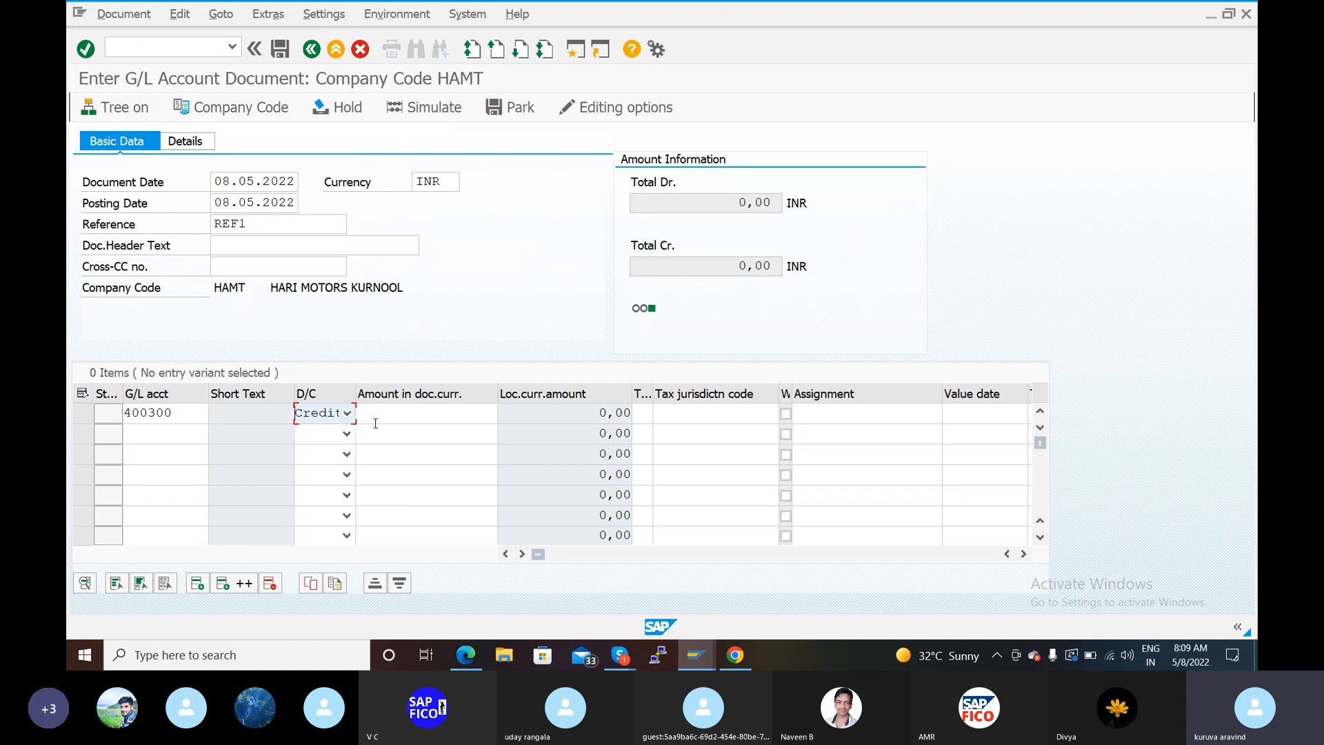
left_click(346, 413)
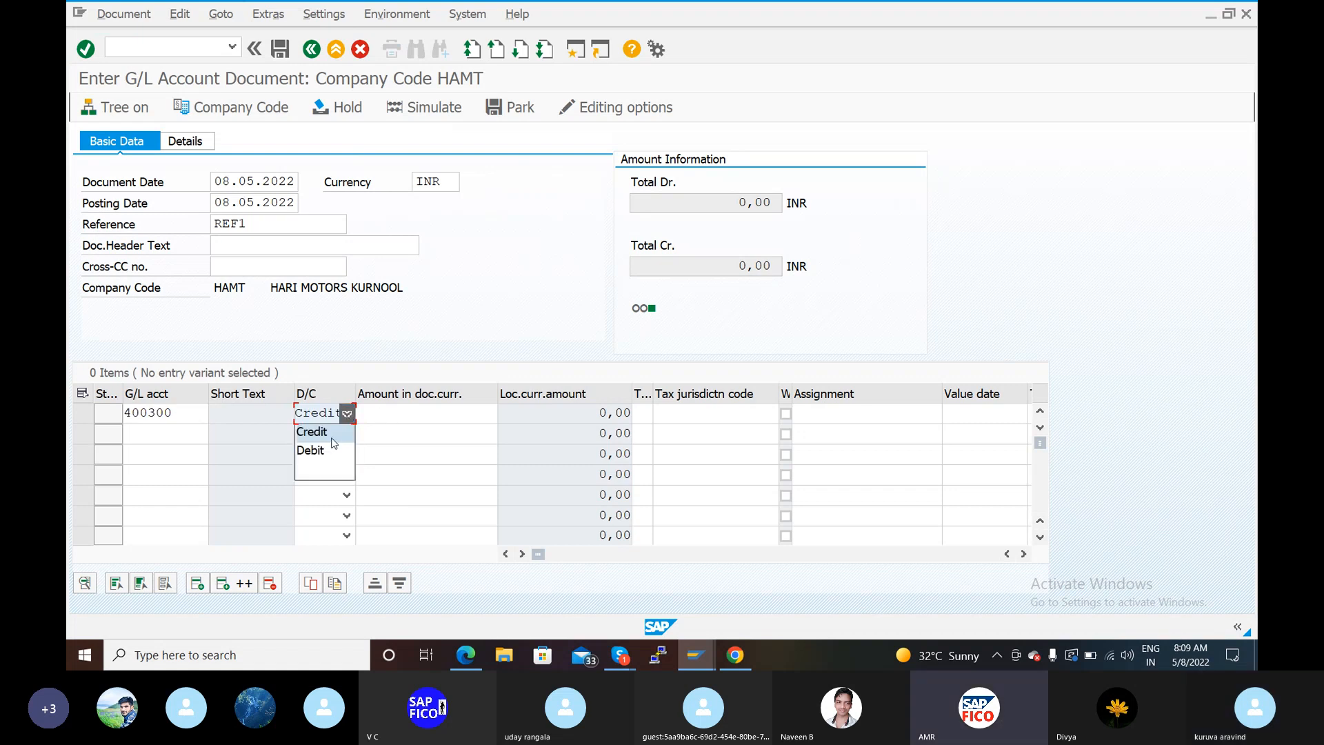
left_click(330, 453)
left_click(437, 414)
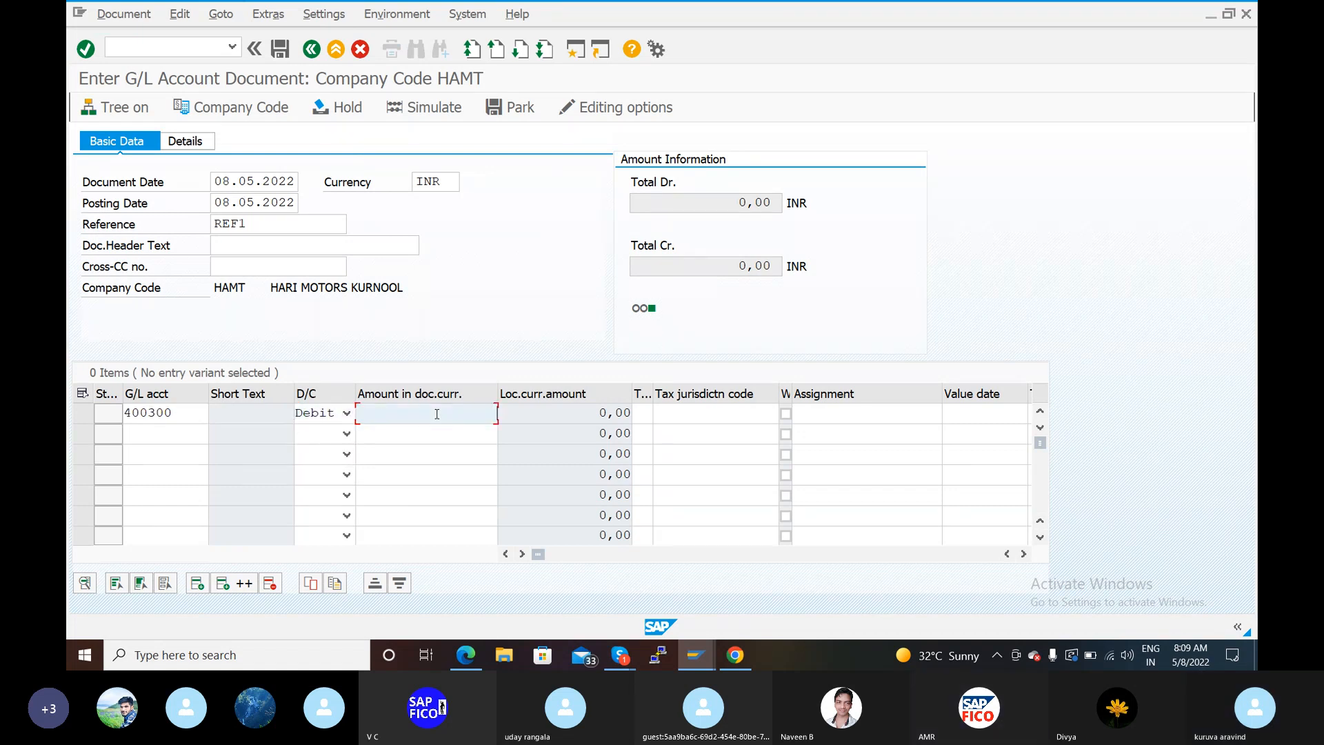
type("10000")
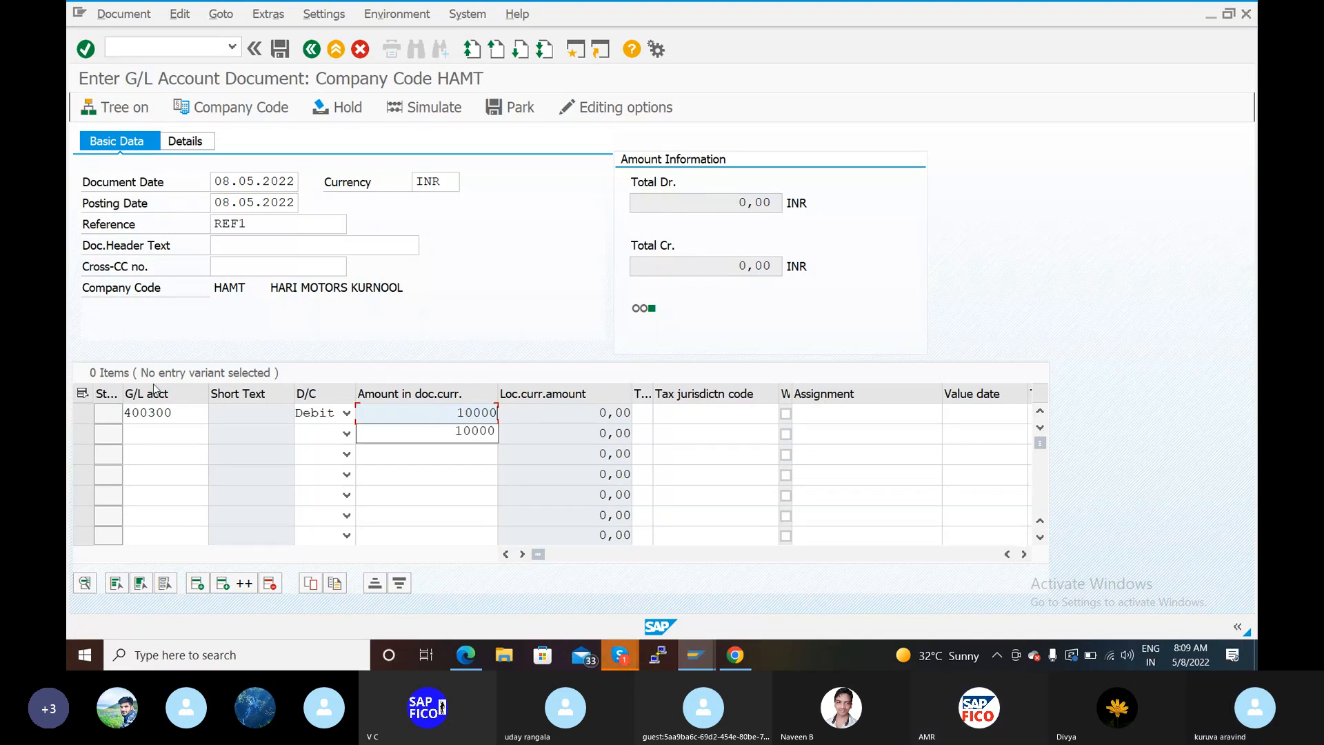
- Look up BANK ACCOUNT (200100) and use it as the G/L account of the second line item
left_click(176, 432)
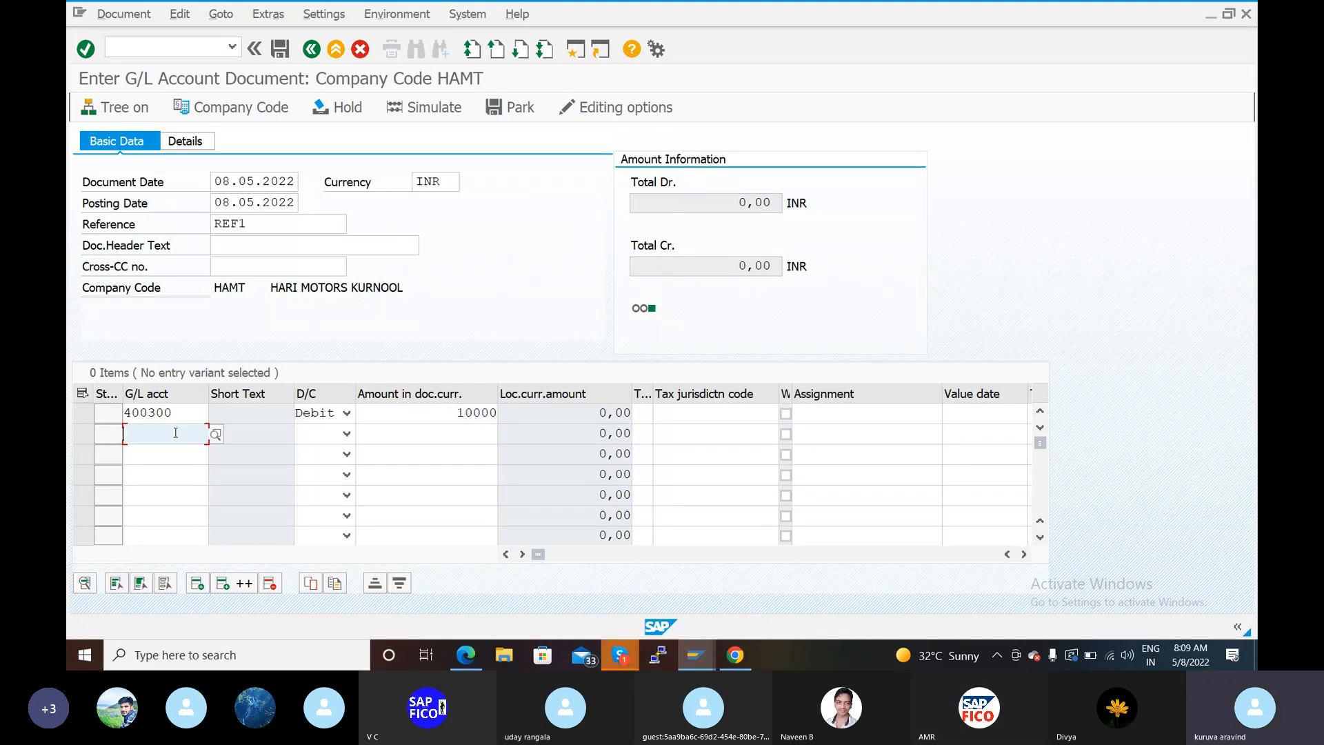
left_click(217, 434)
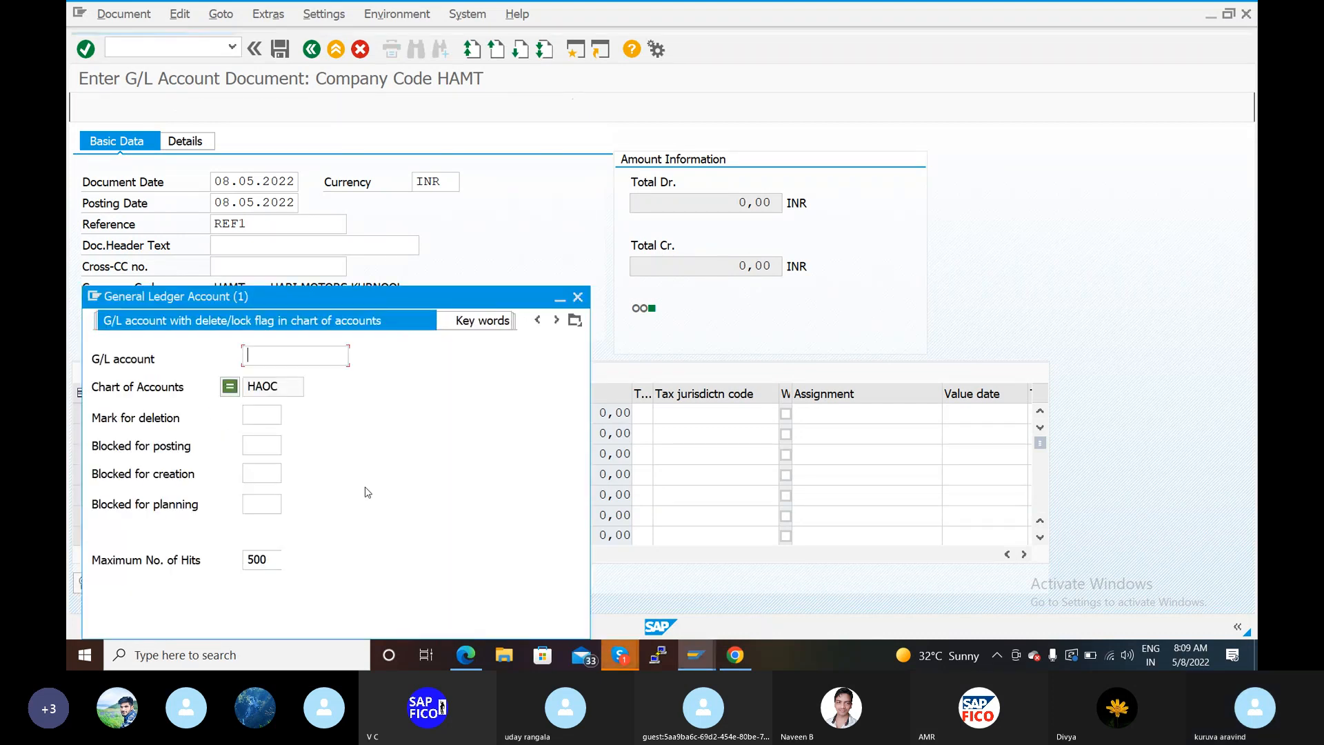
left_click(528, 612)
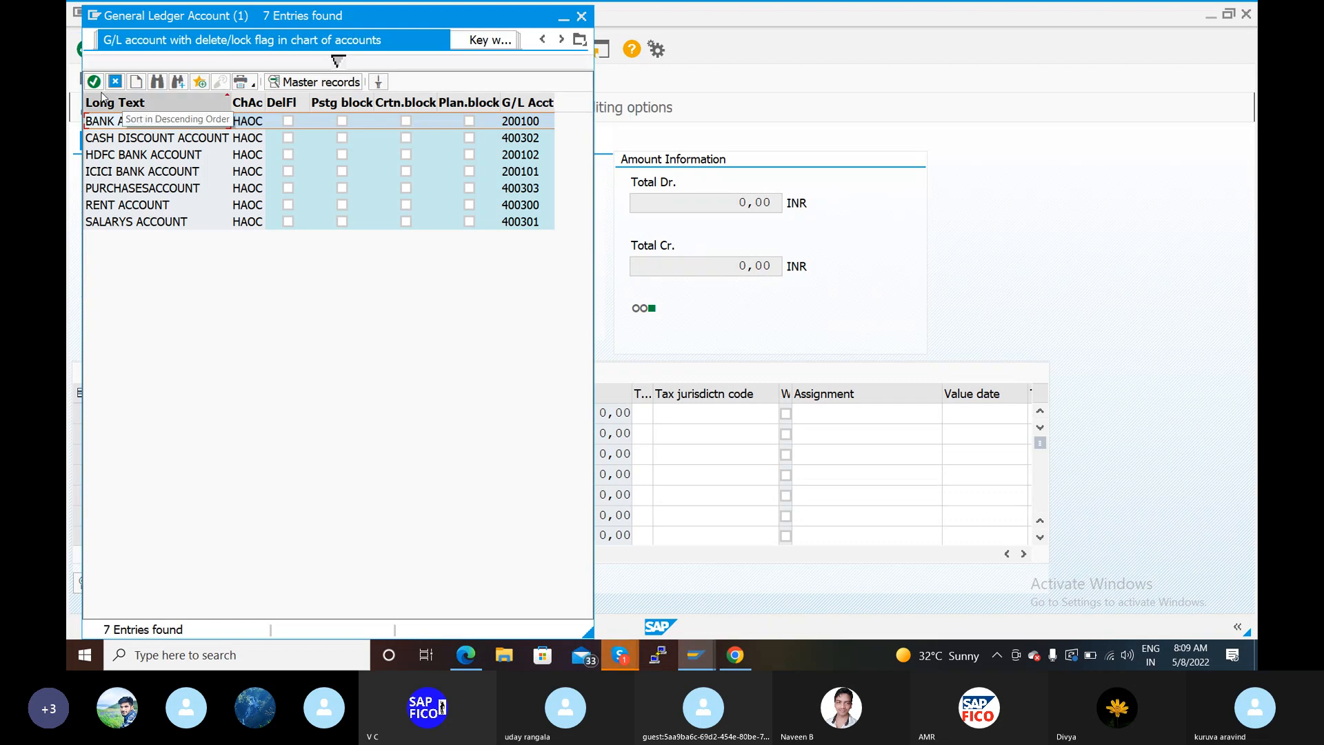
left_click(94, 82)
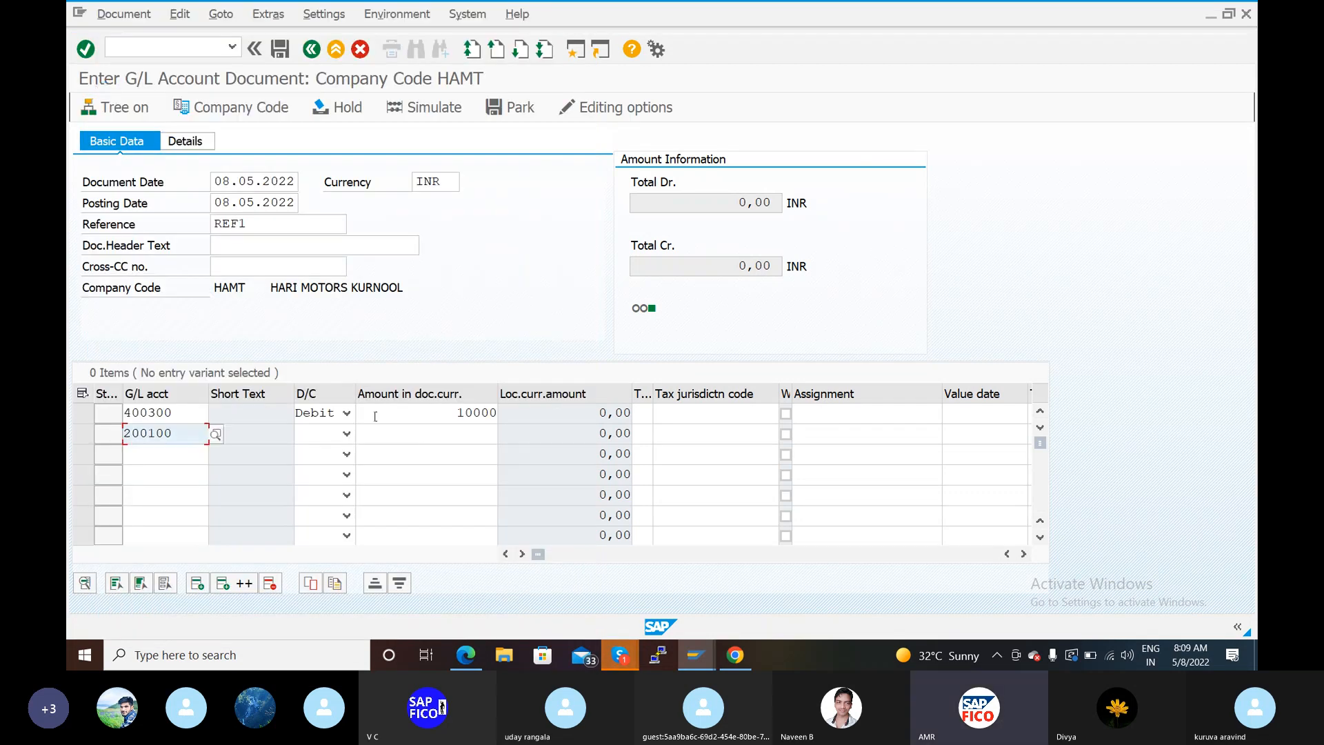
- Make the bank line item a credit with an amount of 10000 INR
left_click(340, 440)
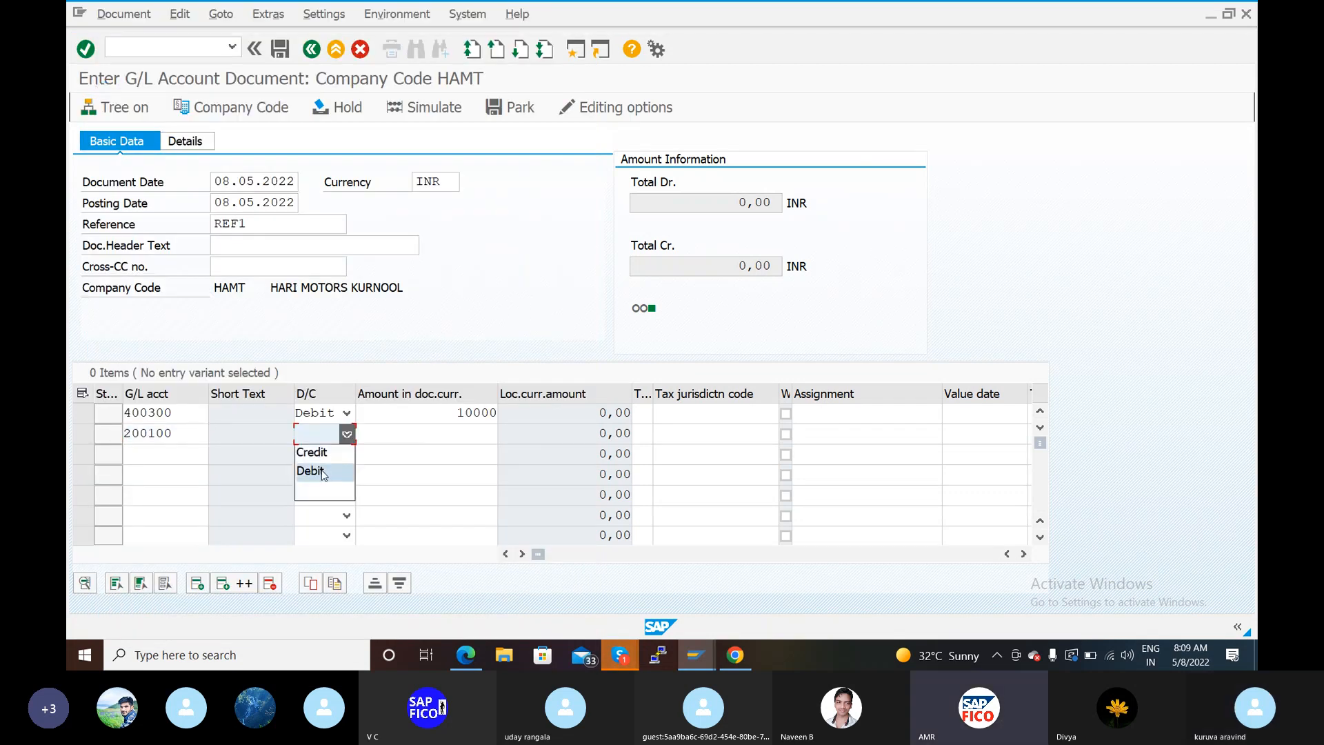
left_click(324, 456)
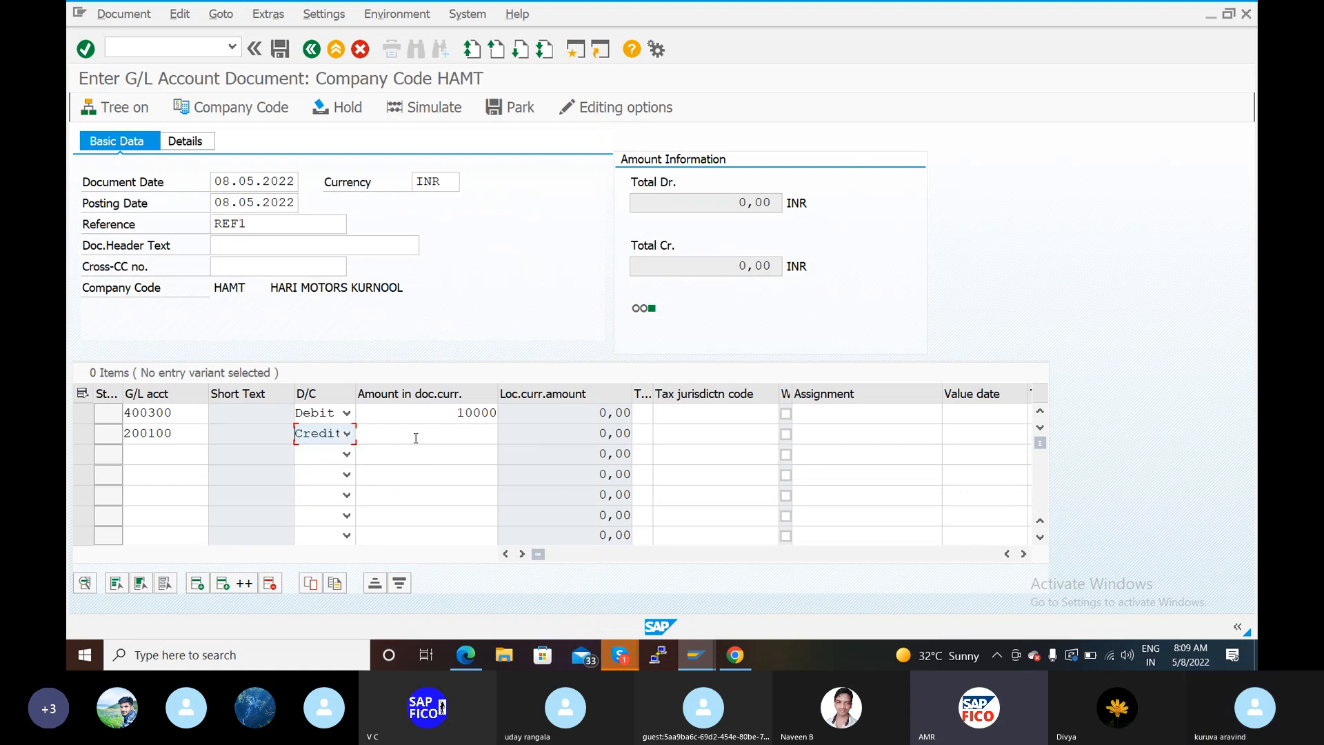
left_click(458, 434)
type("10000")
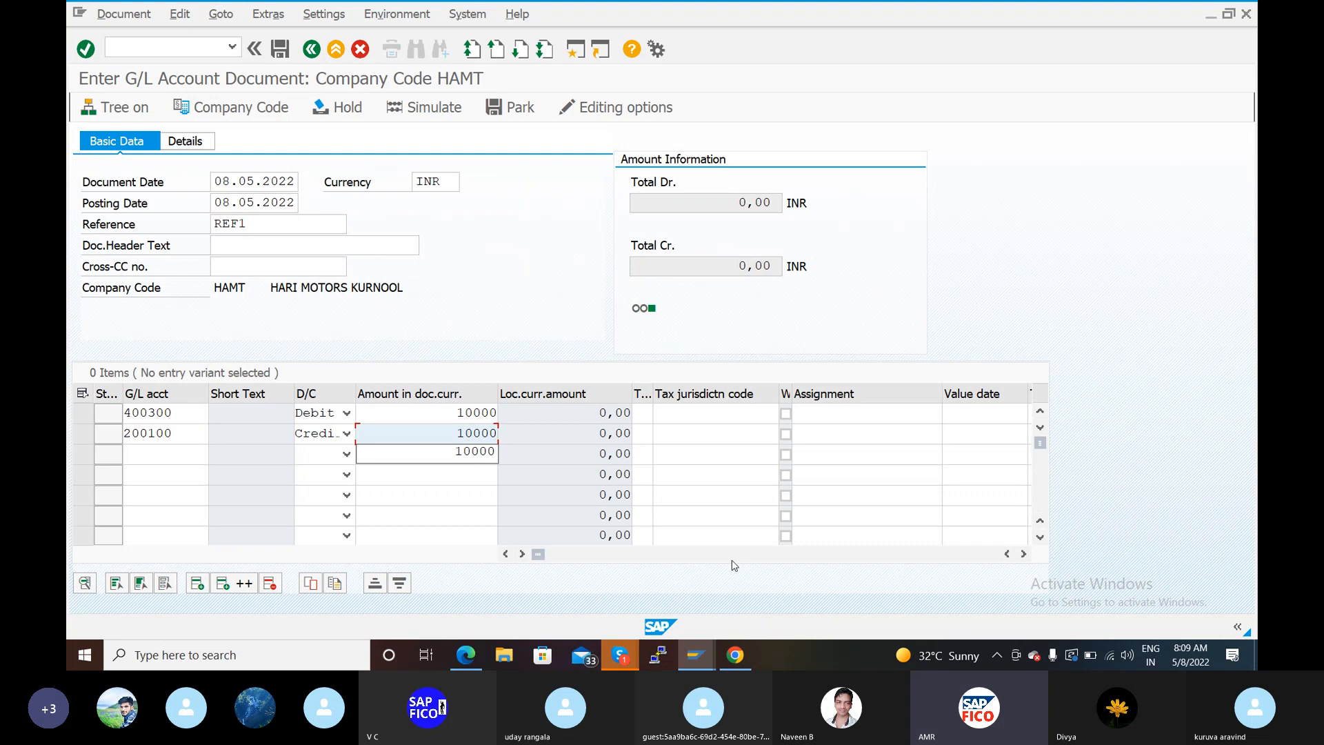
- Enter the line item texts RENT for the rent account and BANK for the bank account
left_click(1024, 553)
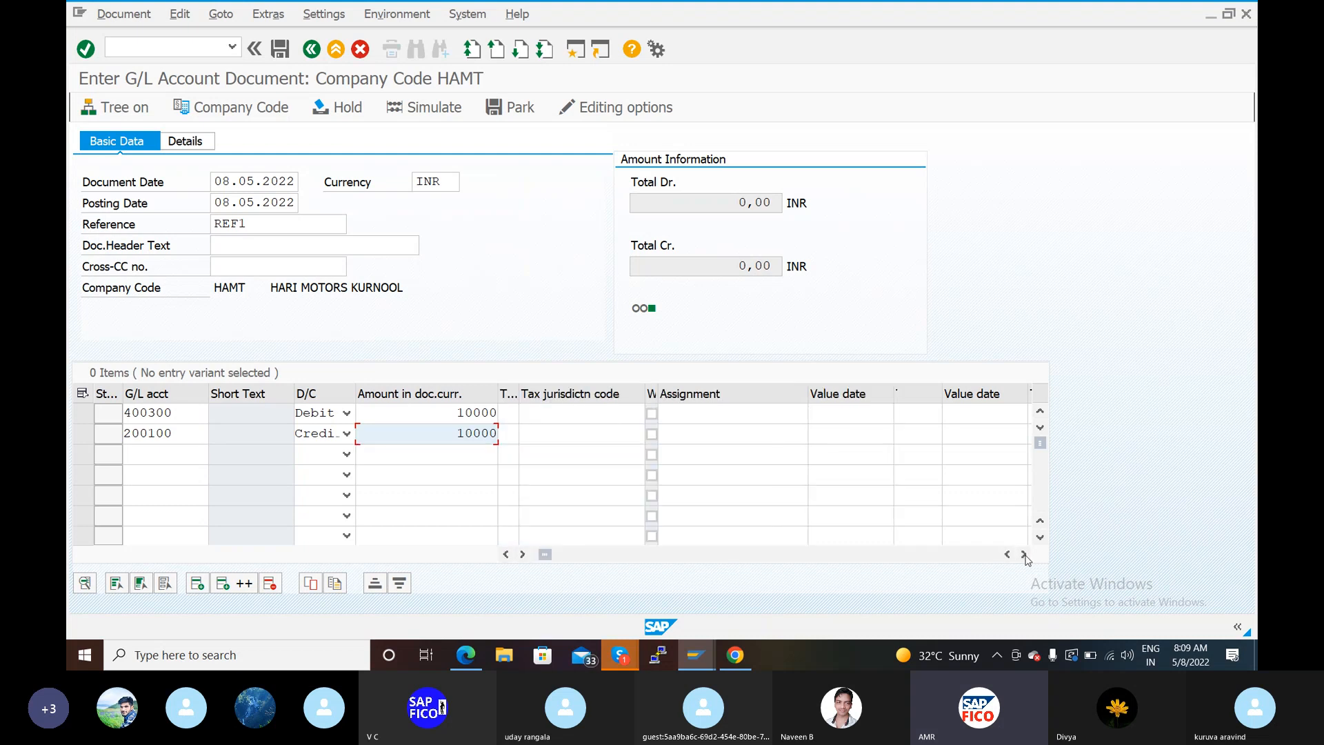
left_click(1024, 554)
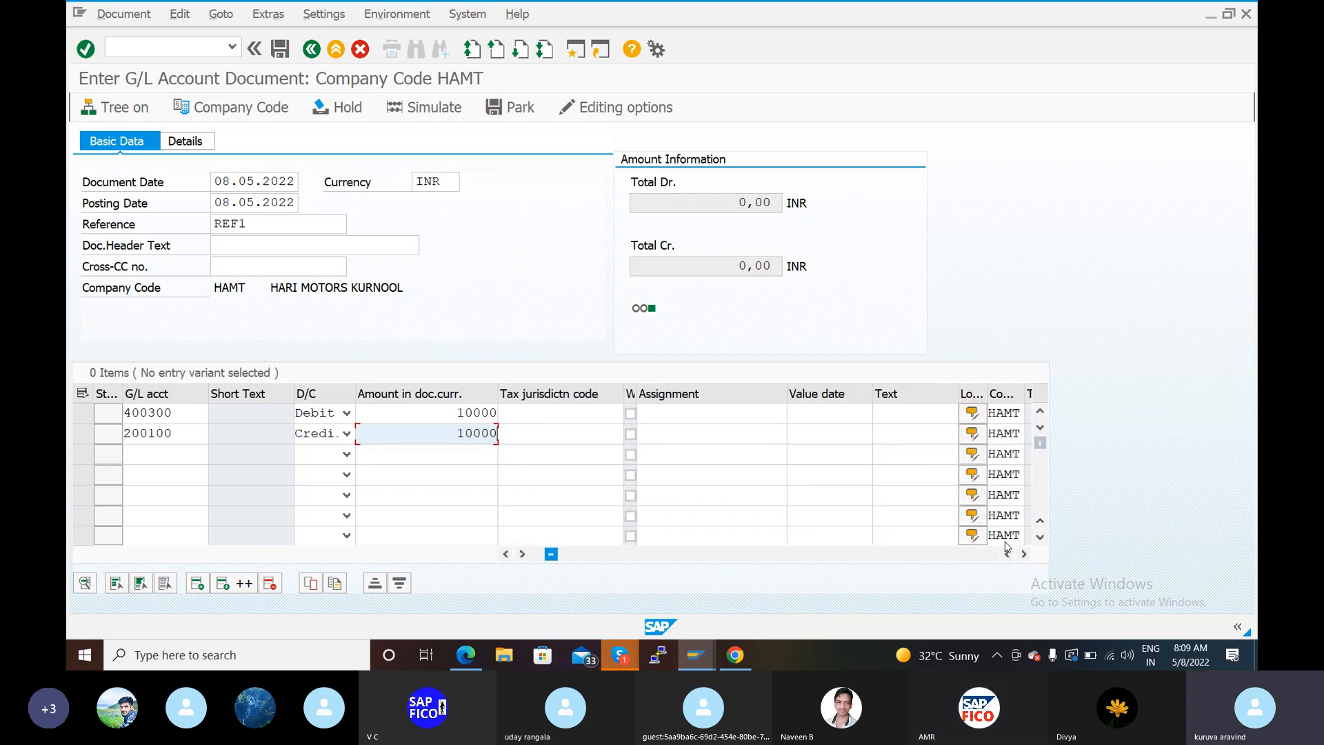
left_click(911, 418)
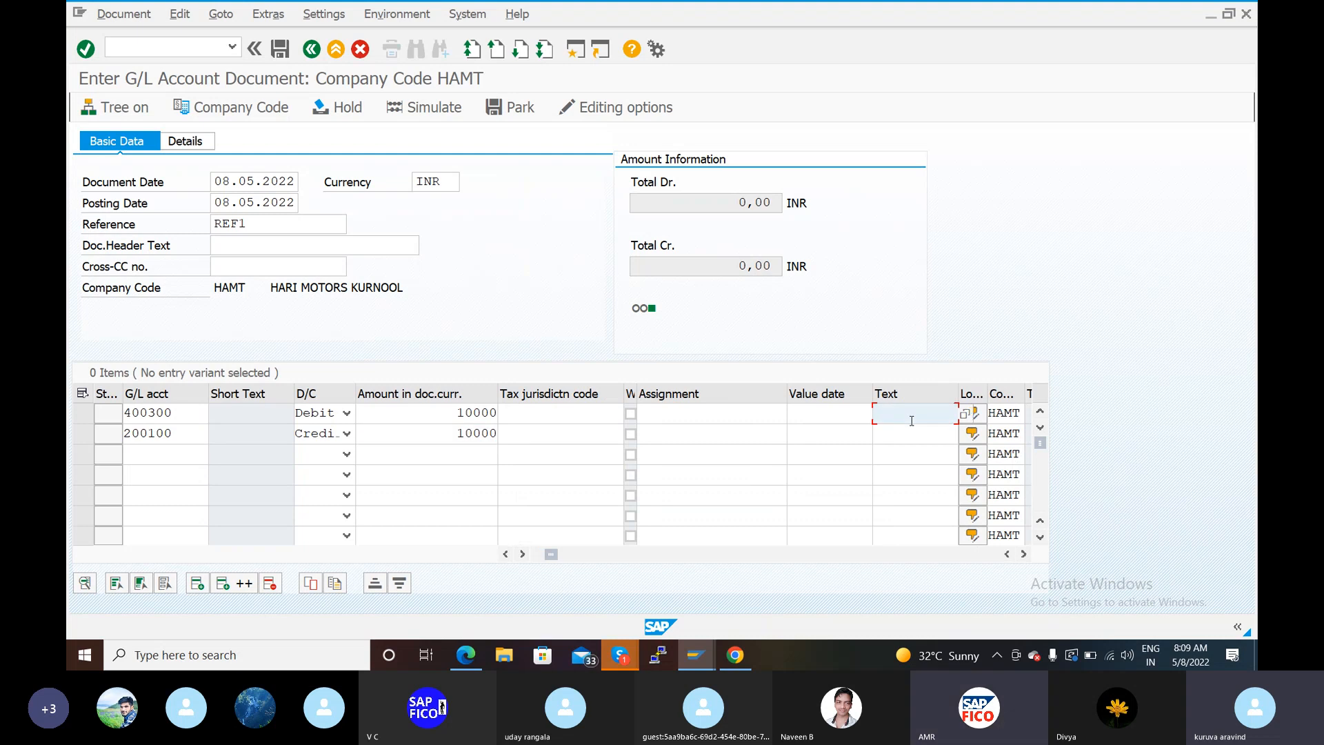
type("R")
left_click(897, 433)
left_click(896, 433)
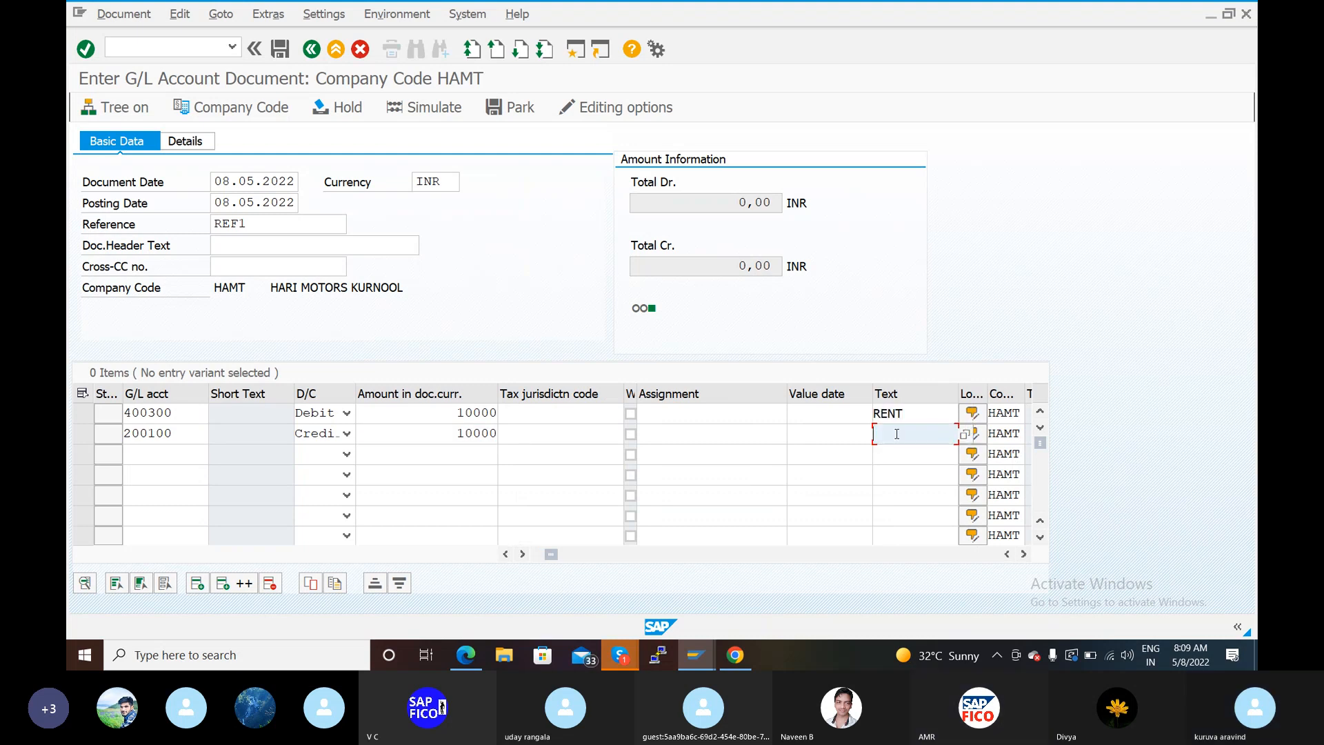
type("B")
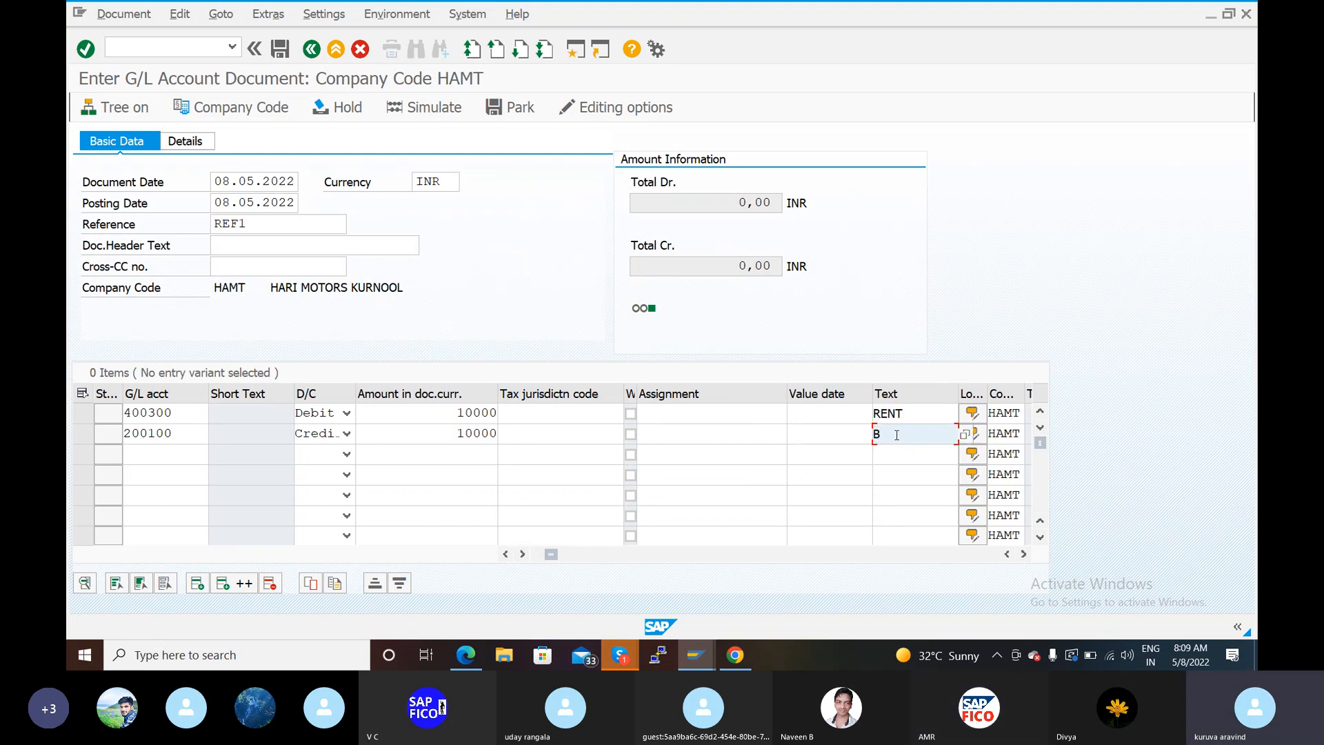
type("ANK")
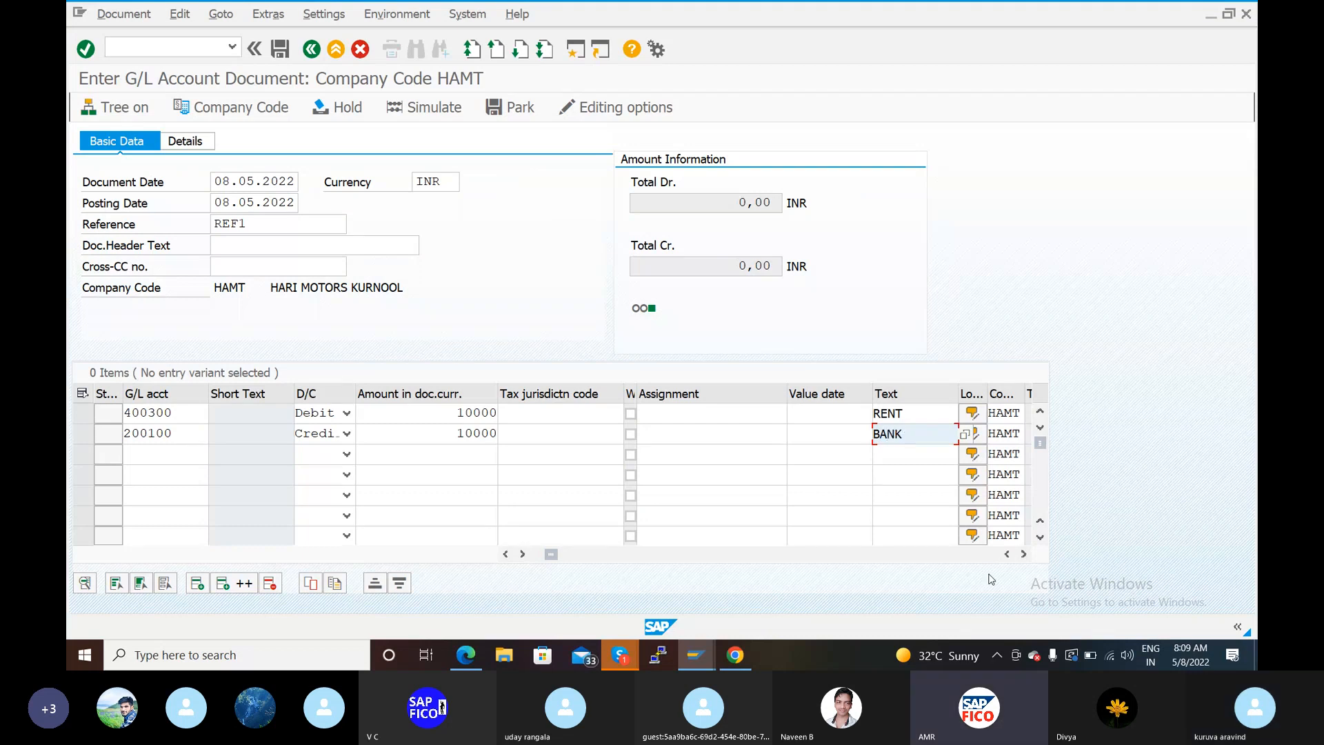
- Assign business area HAHY to both the rent and the bank line items
left_click(1023, 554)
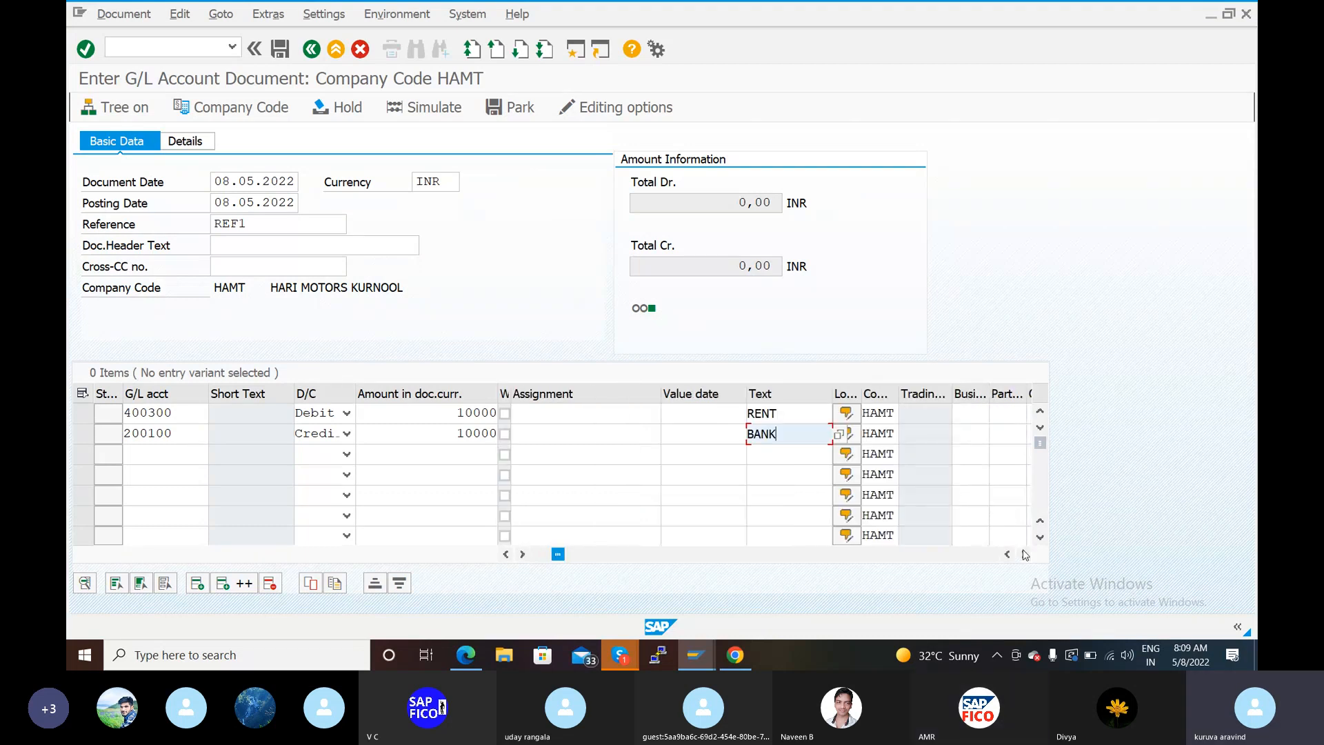
left_click(1024, 554)
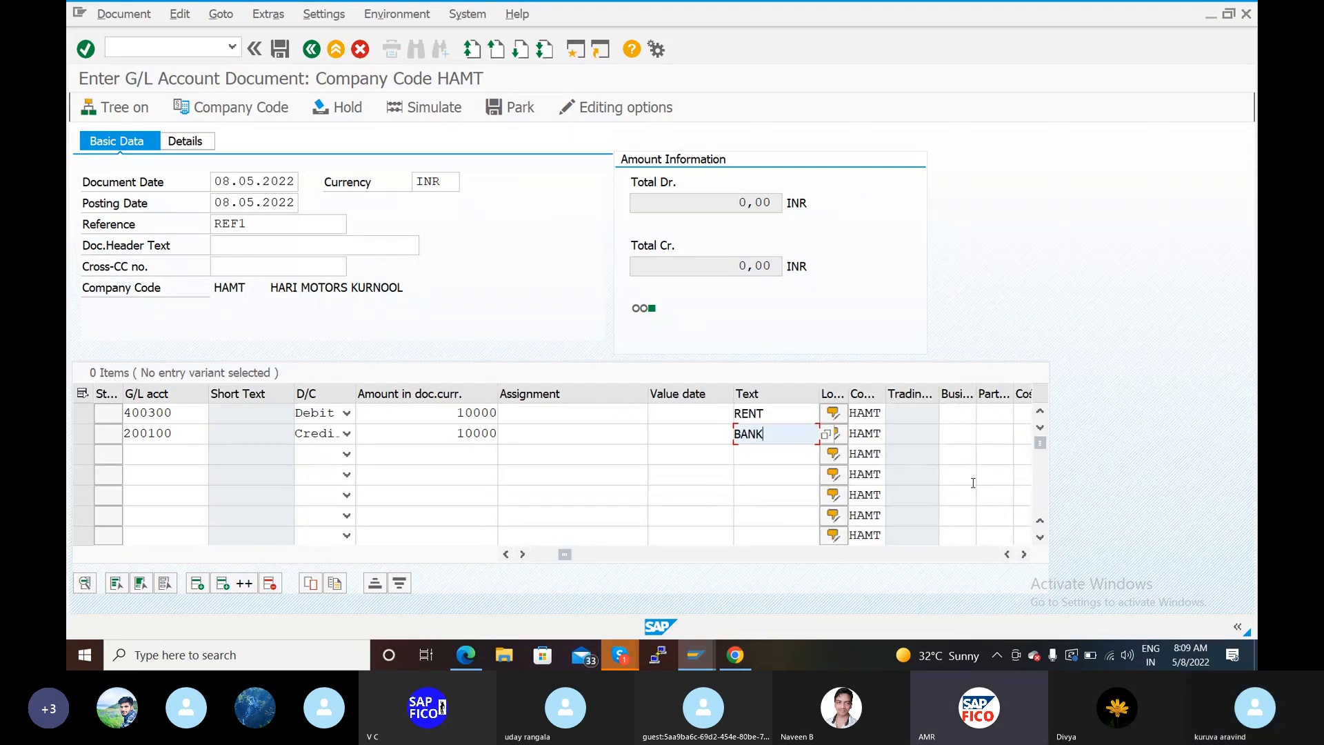
left_click(945, 413)
type("HAHY")
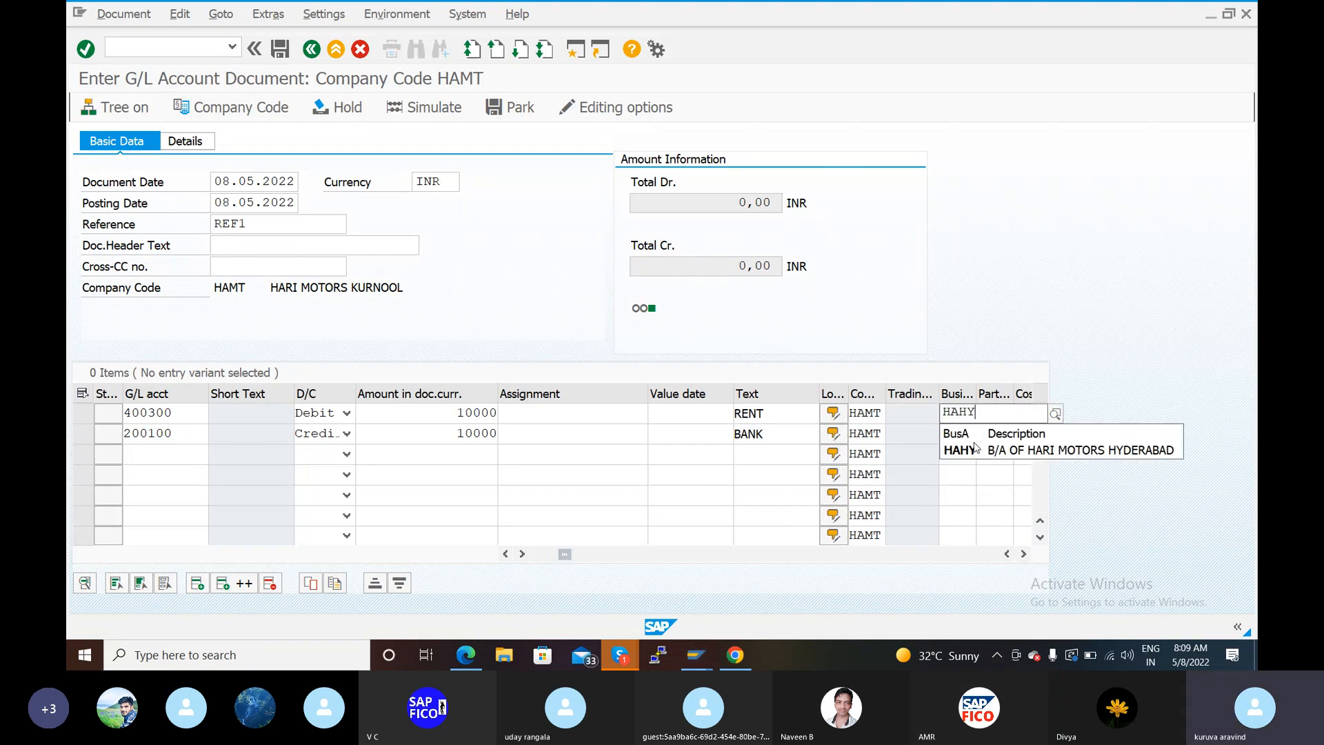
left_click(975, 448)
left_click(964, 435)
type("HAHY")
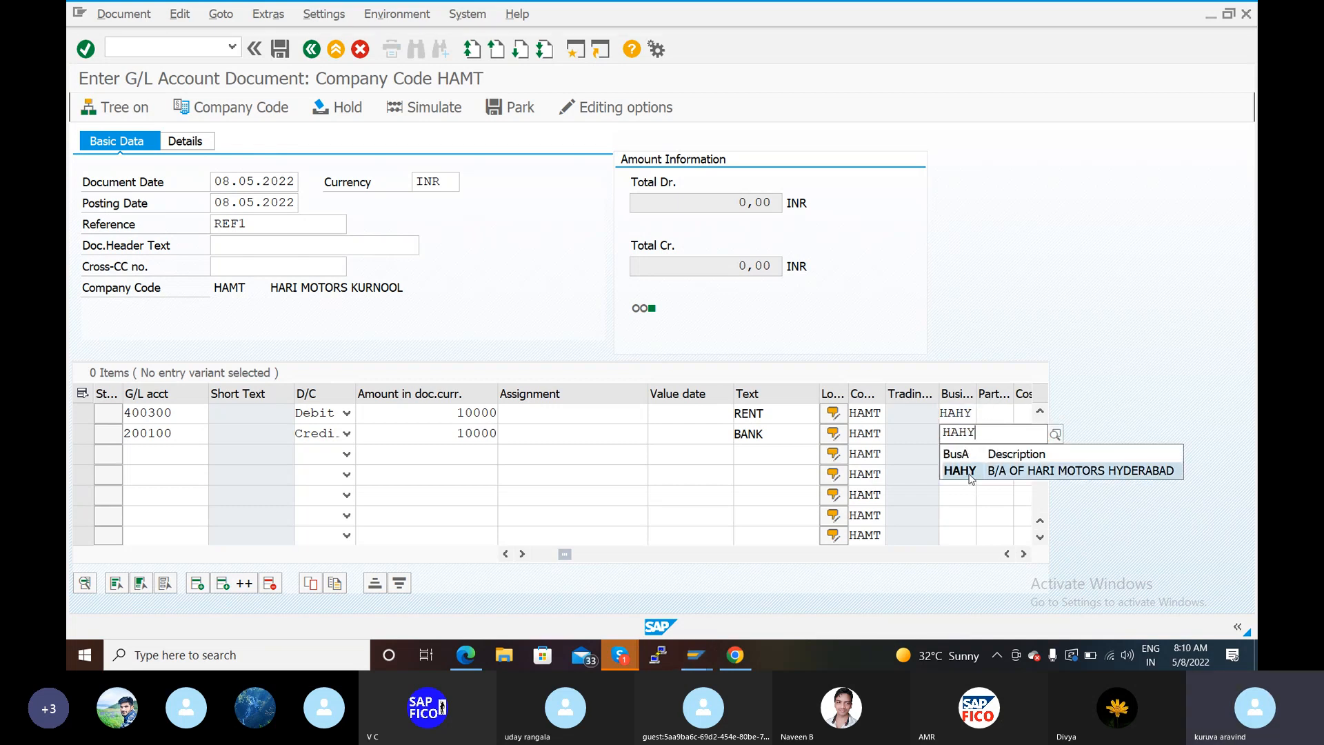
left_click(966, 471)
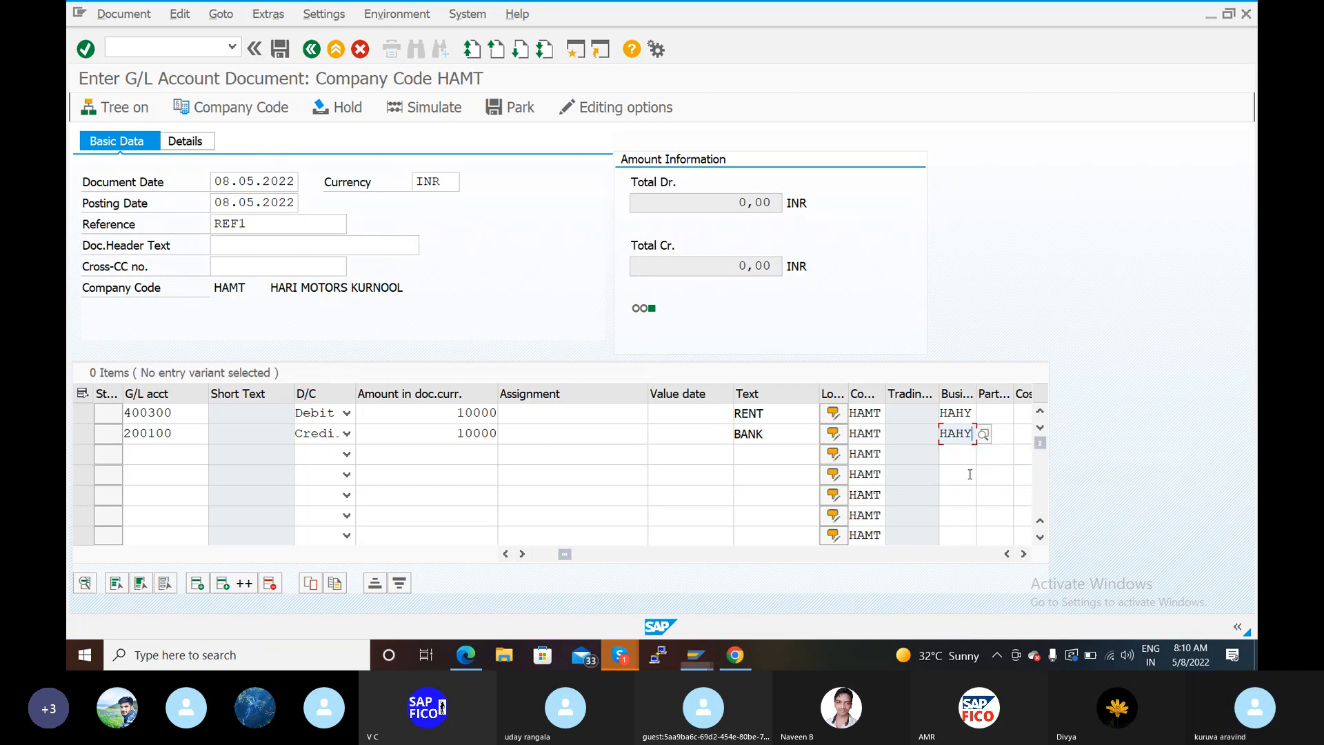
- Simulate the rent payment document and try to post it
left_click(440, 109)
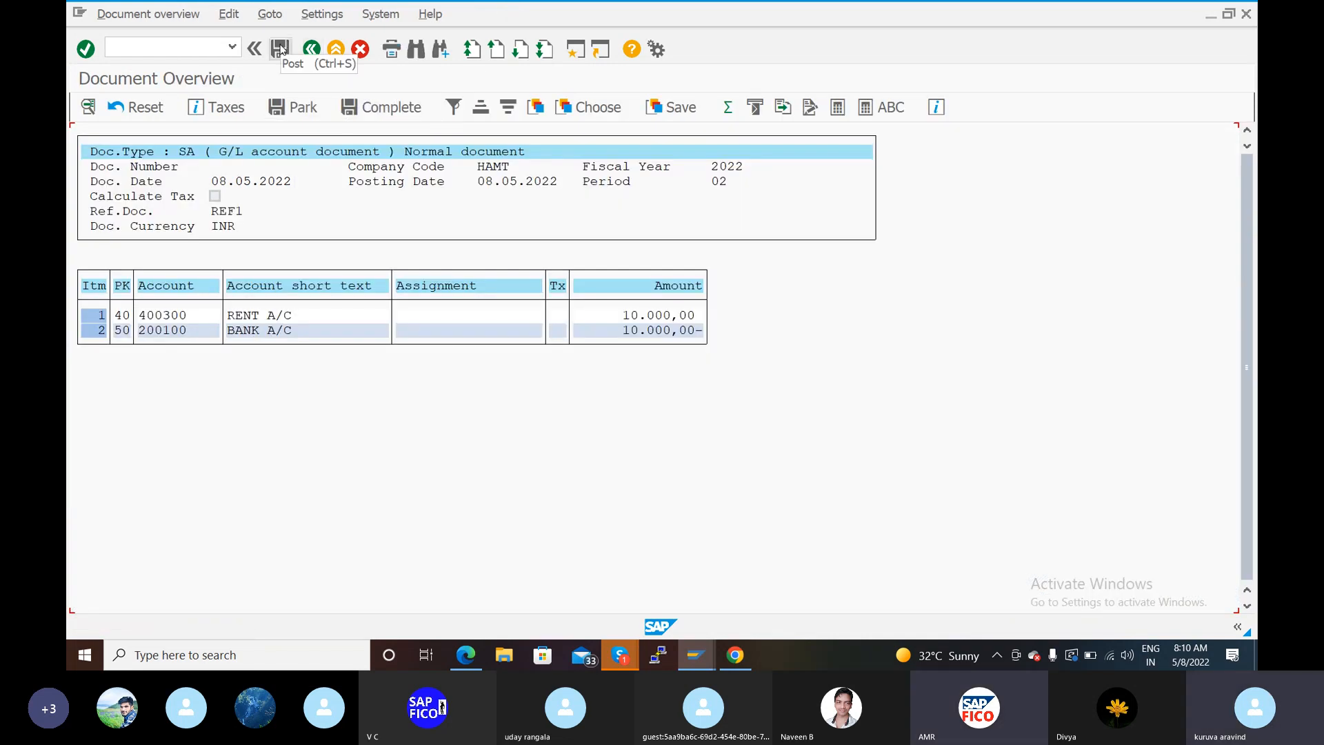
left_click(280, 48)
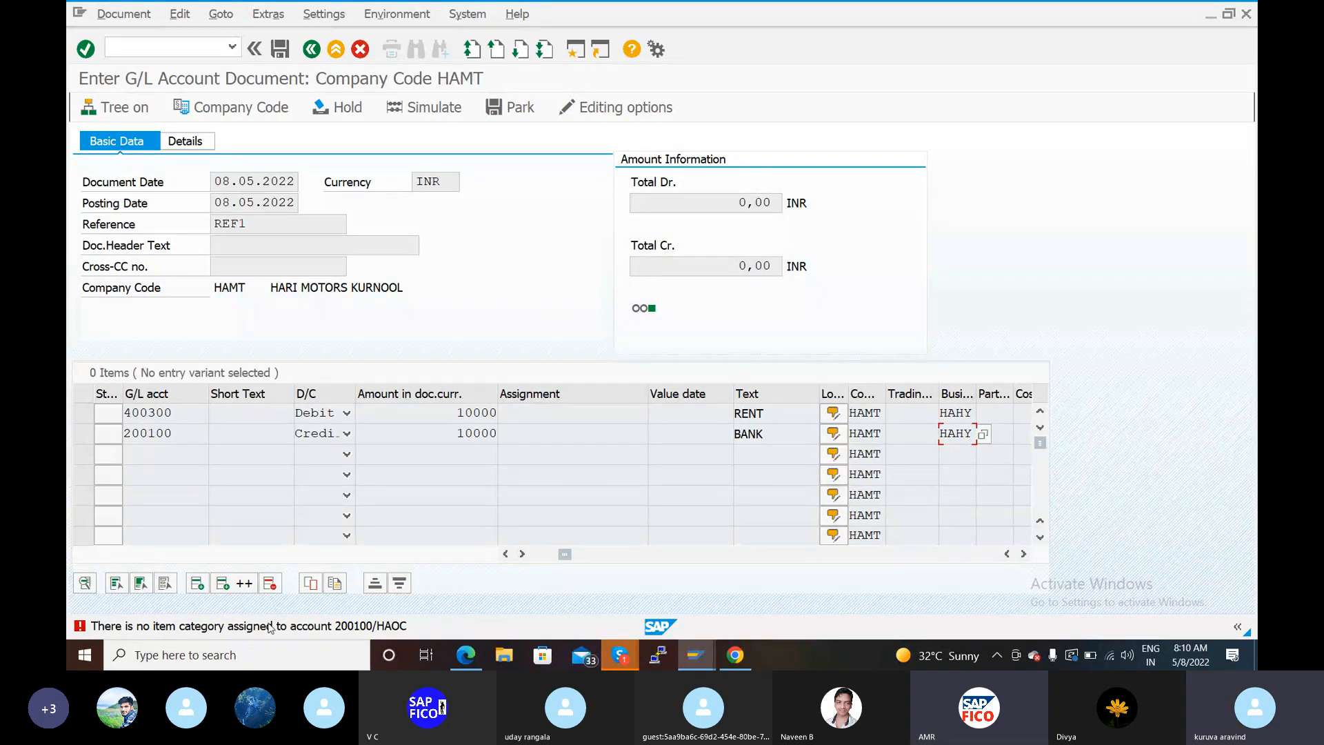
- Follow the error message's long text to Classify G/L Accounts for Document Splitting and open that activity for chart of accounts HAOC
left_click(142, 626)
double_click(143, 626)
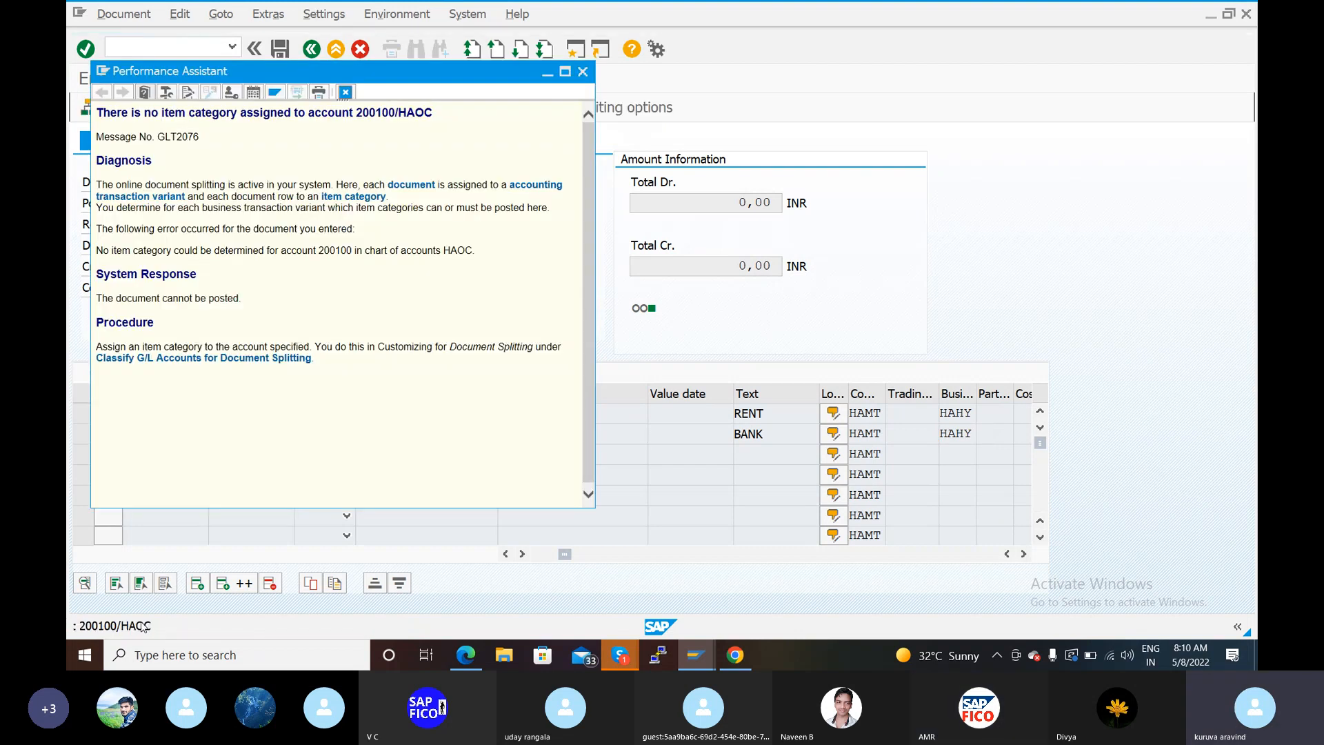
left_click(122, 360)
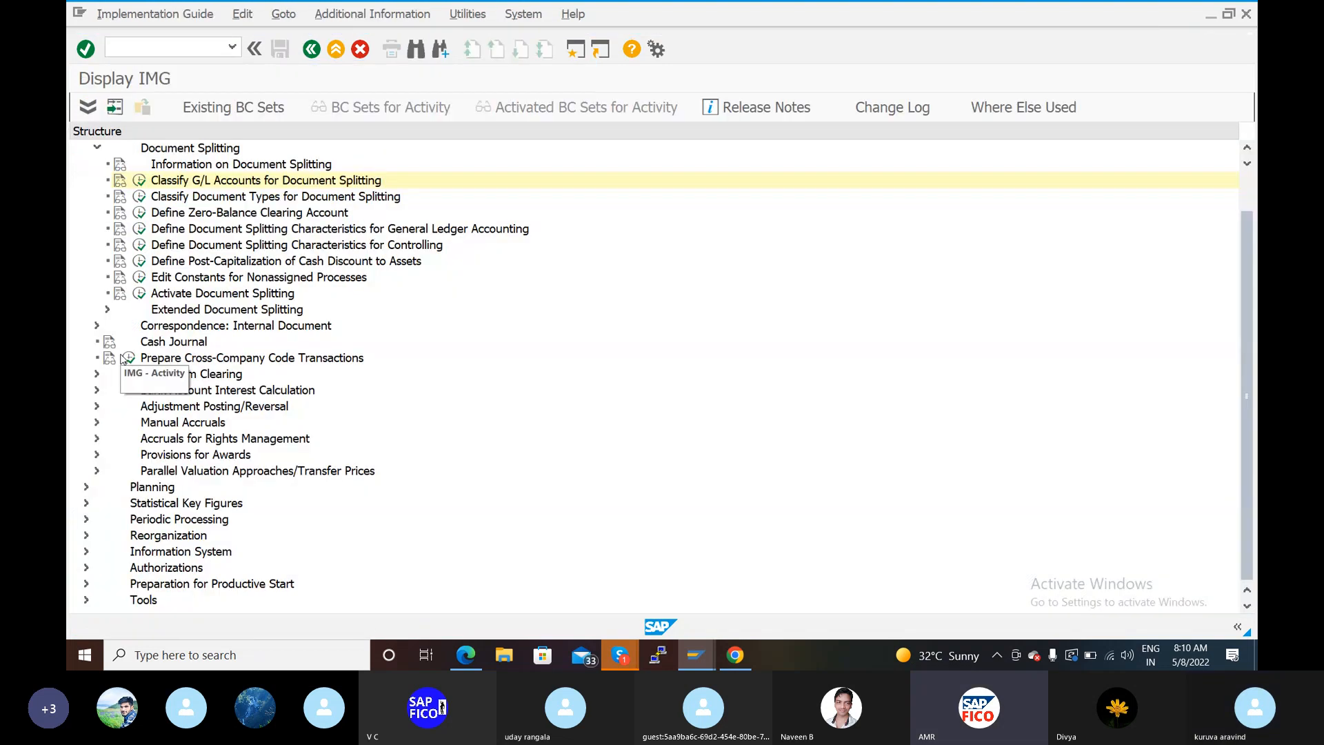
left_click(139, 183)
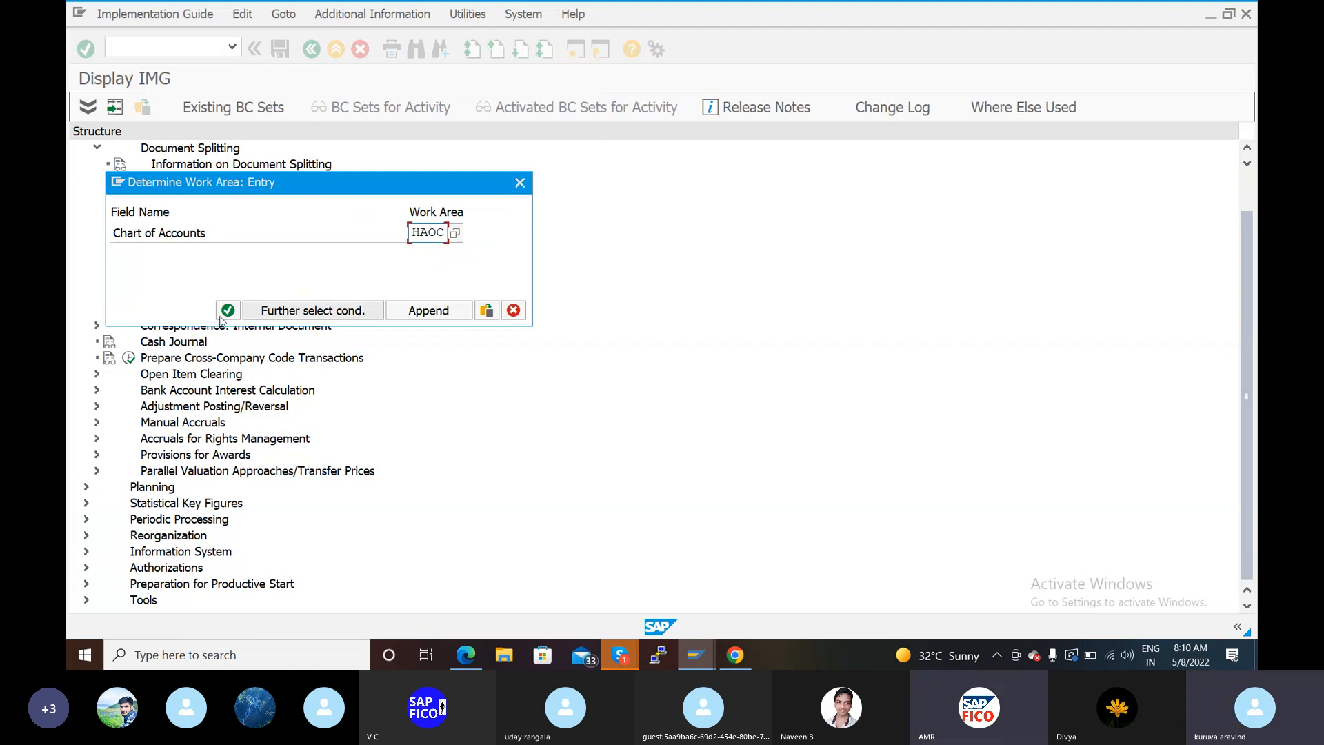
left_click(227, 310)
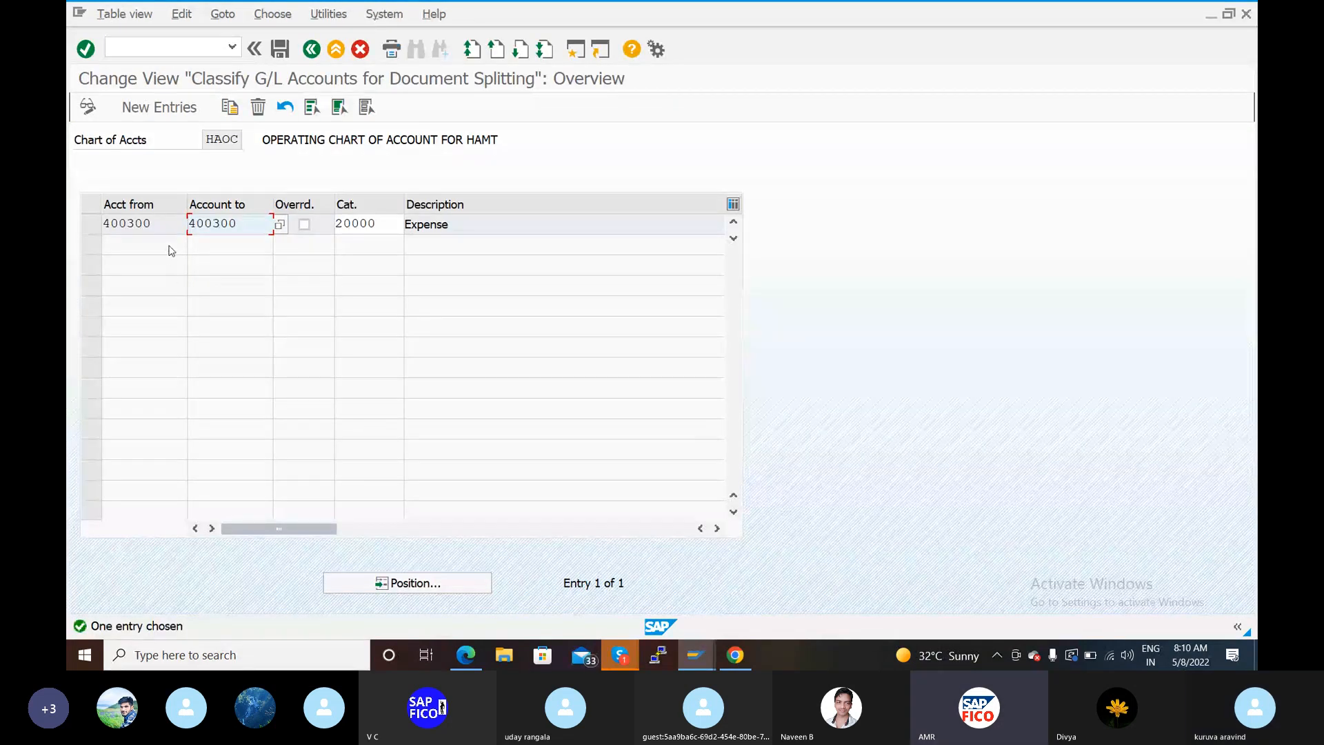
- Start a new classification entry with BANK ACCOUNT 200100, picked by lookup, as both the lower and upper account limit
left_click(159, 107)
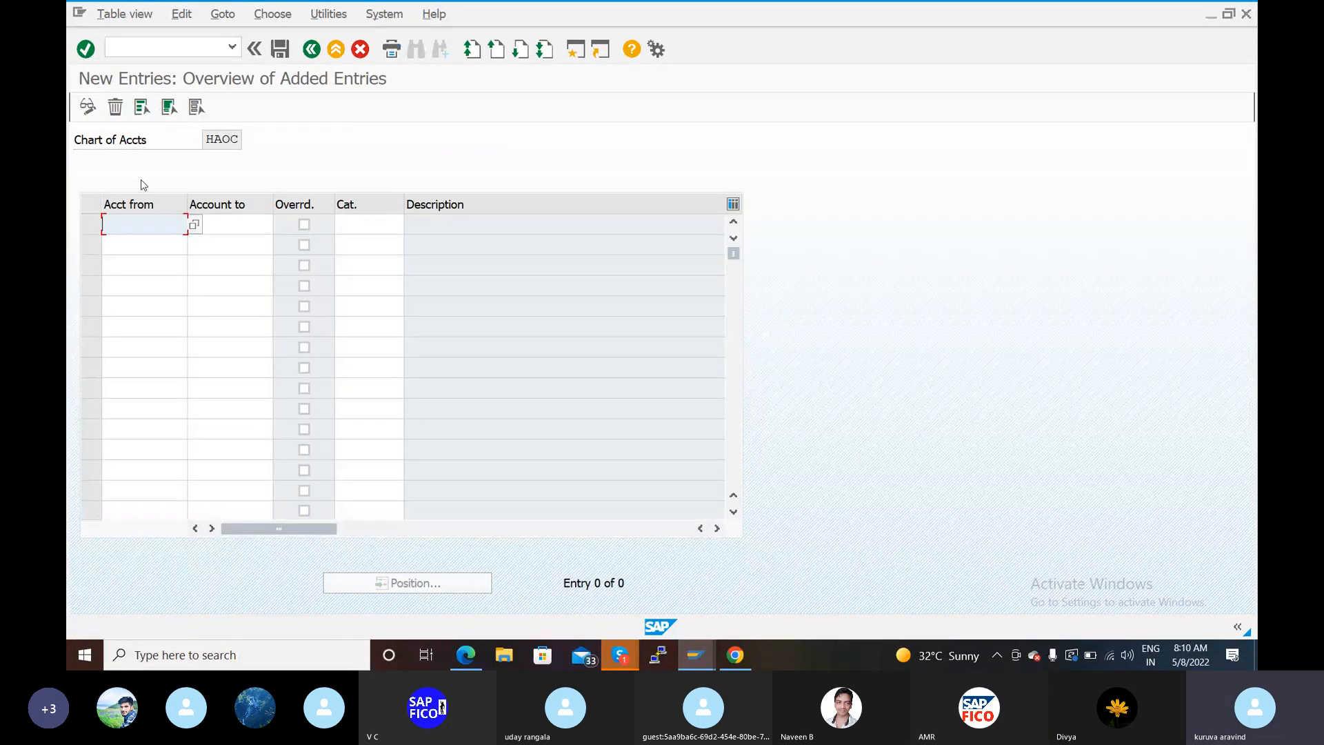
left_click(198, 227)
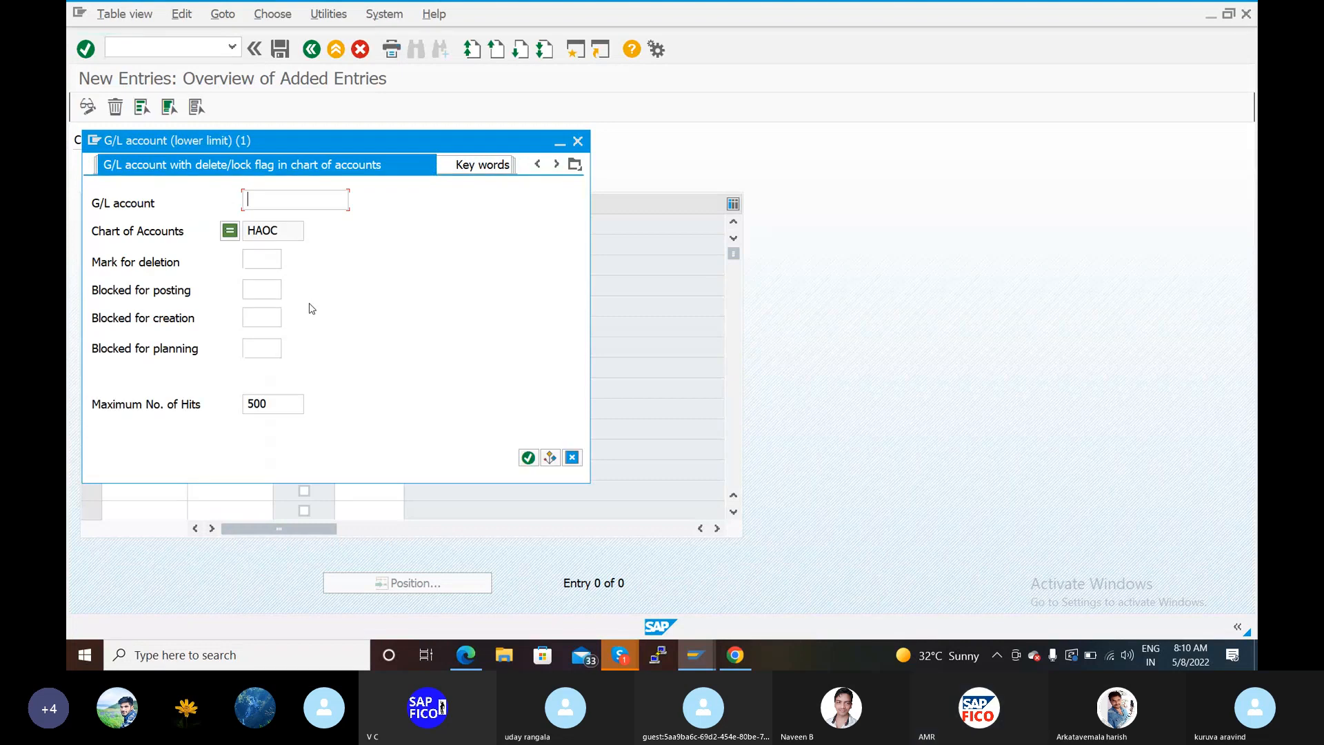
left_click(528, 458)
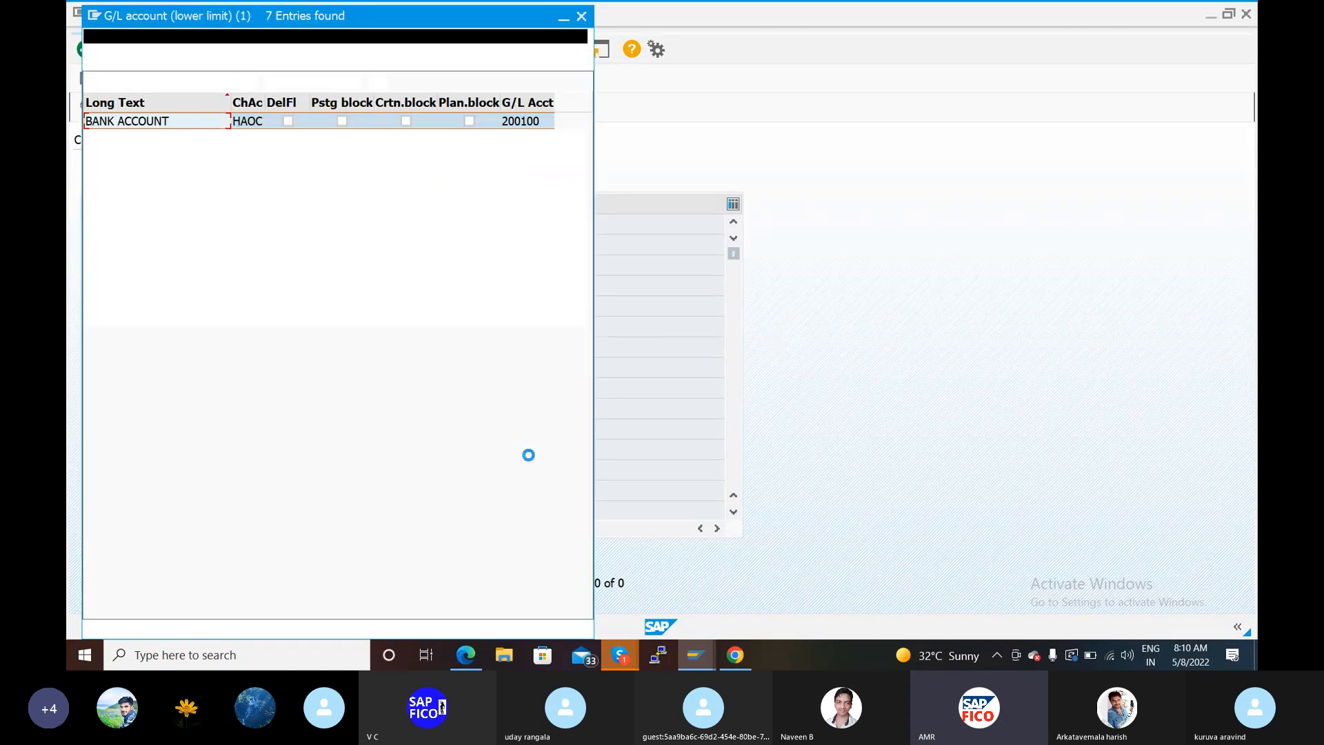
left_click(145, 124)
left_click(93, 83)
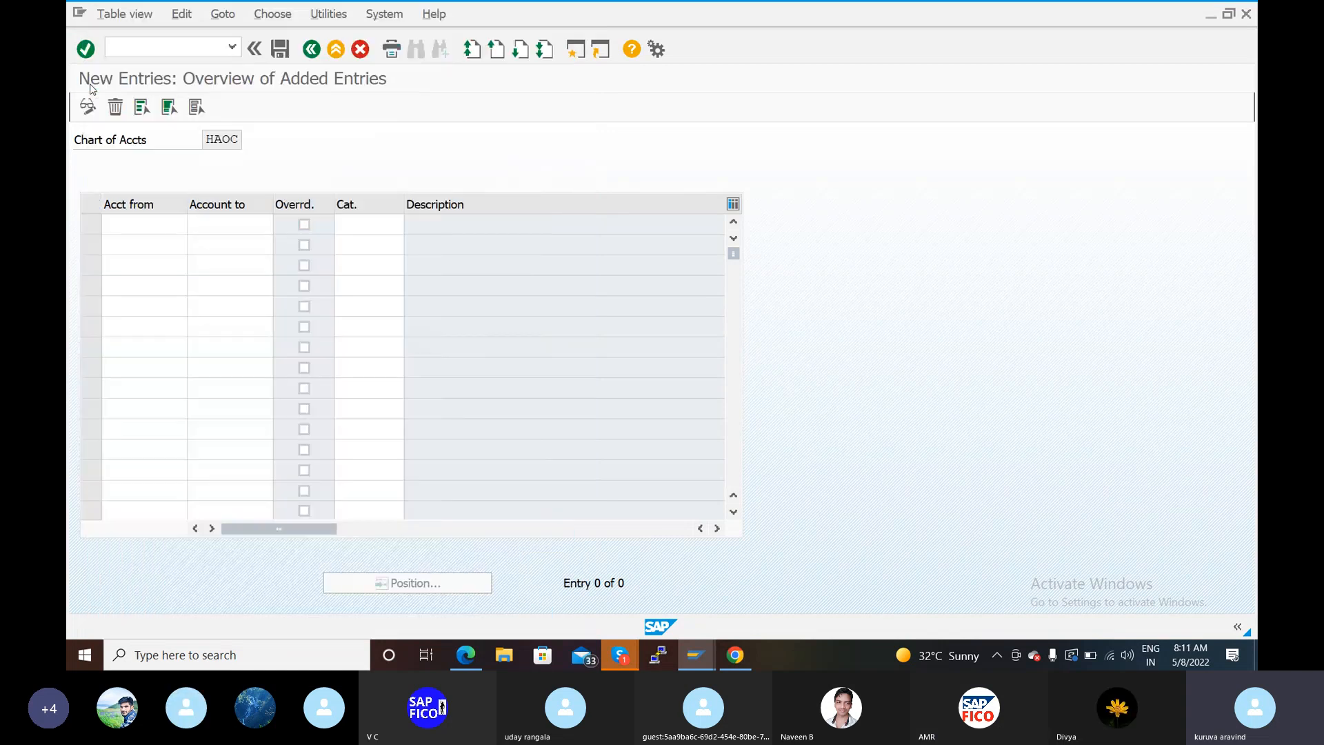
left_click(242, 222)
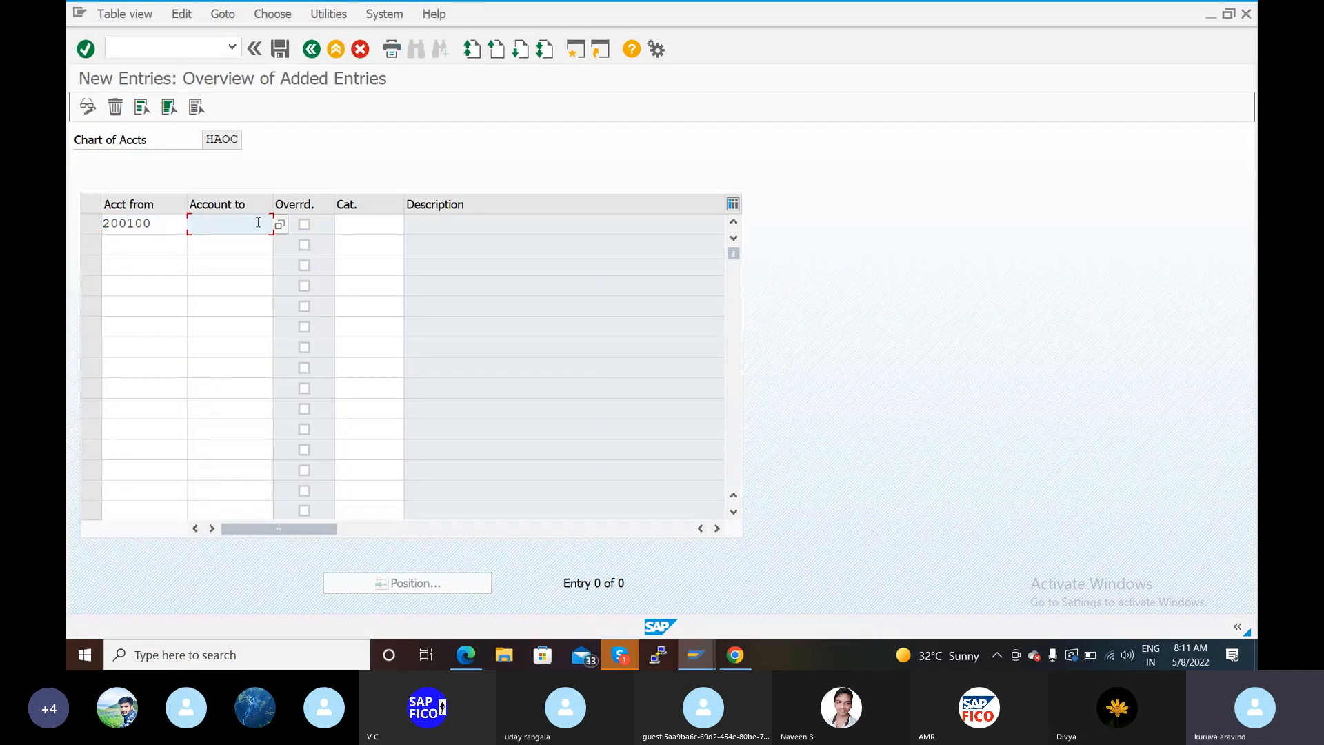
left_click(278, 225)
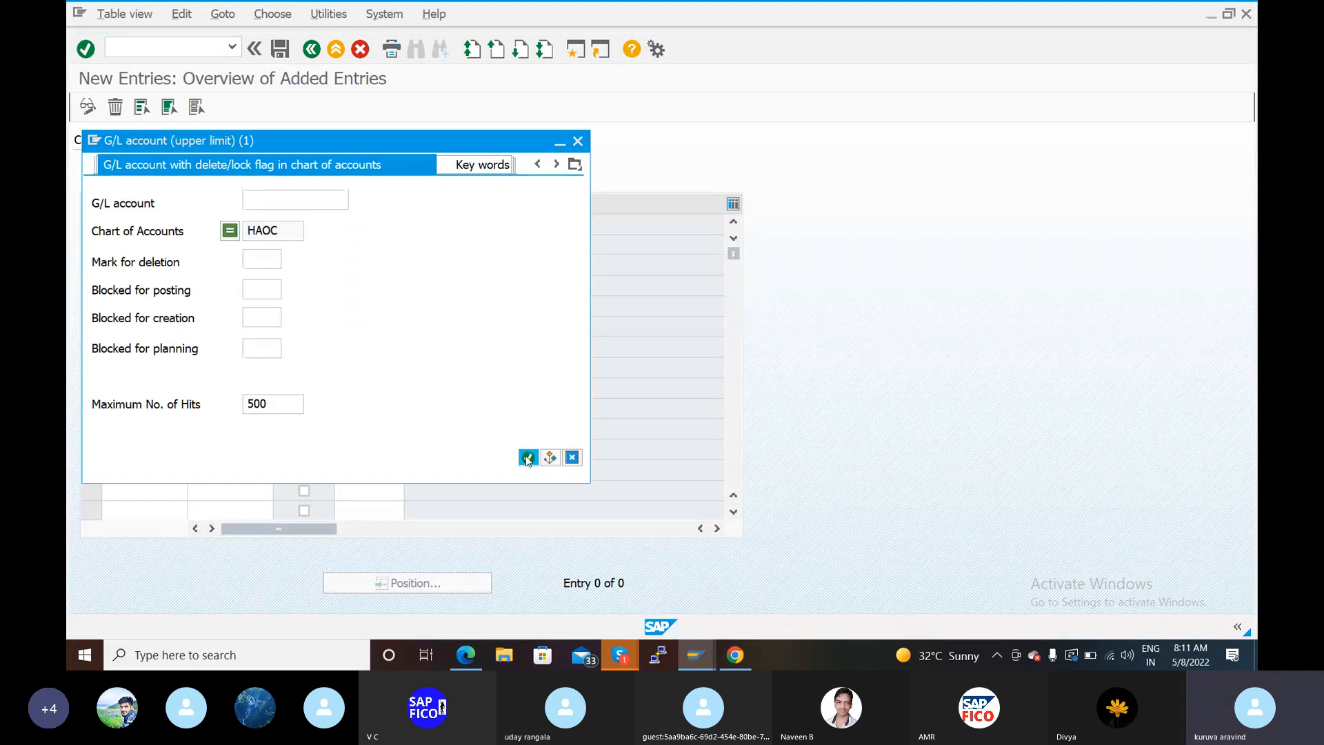
left_click(528, 457)
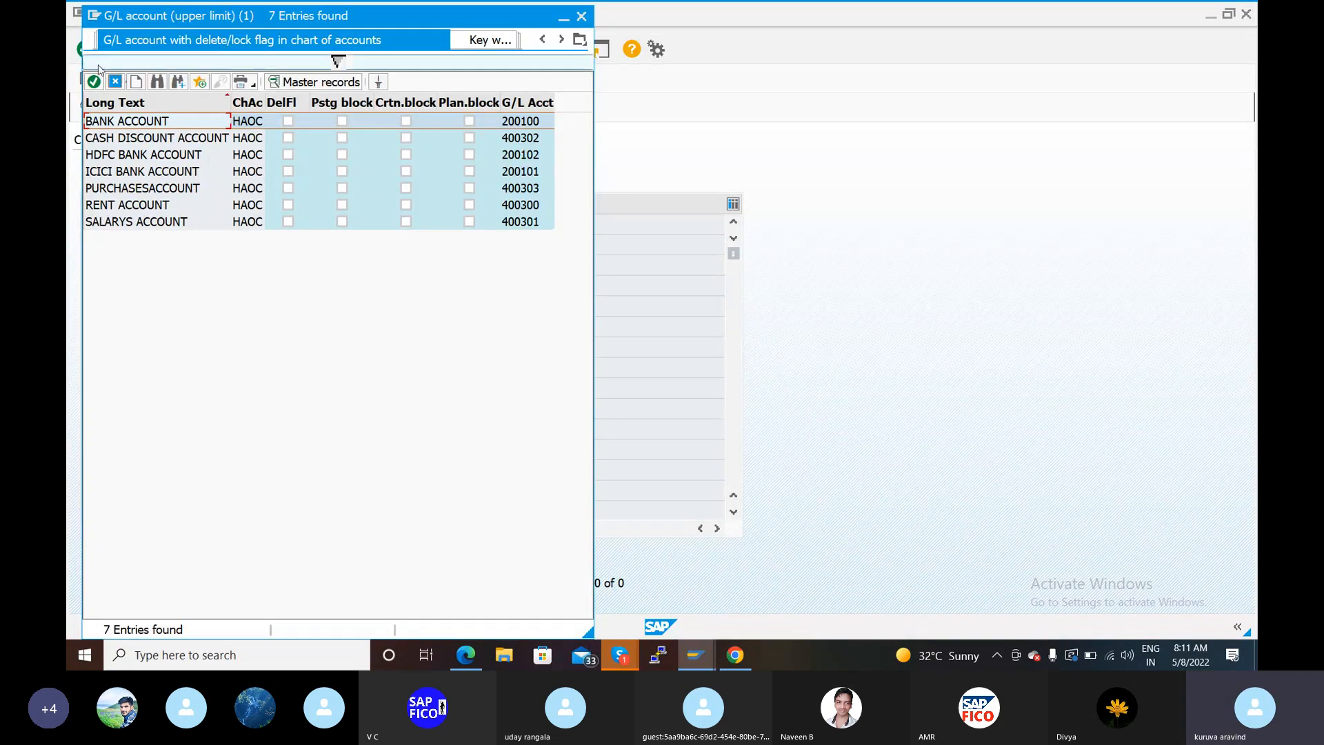
left_click(94, 82)
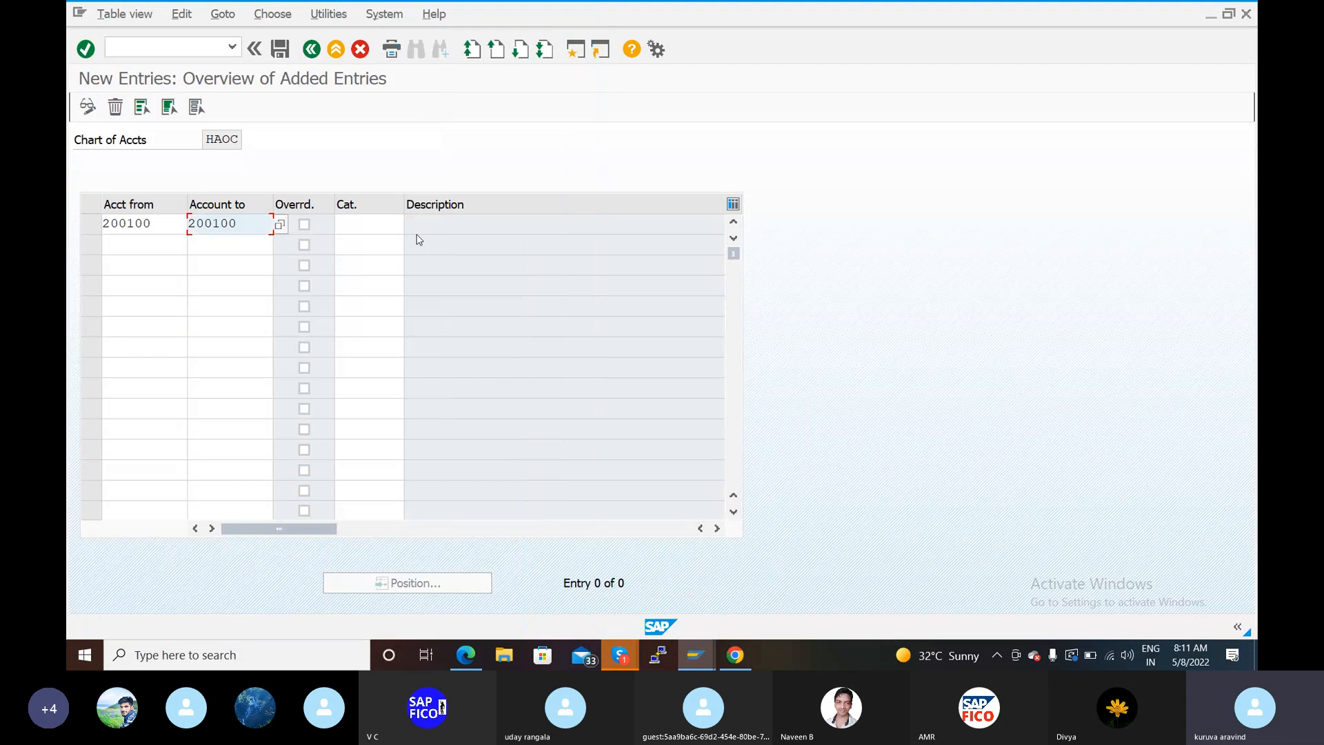
- Assign item category 07000 (Asset), chosen by lookup, to the 200100 account range in the new classification entry
left_click(382, 233)
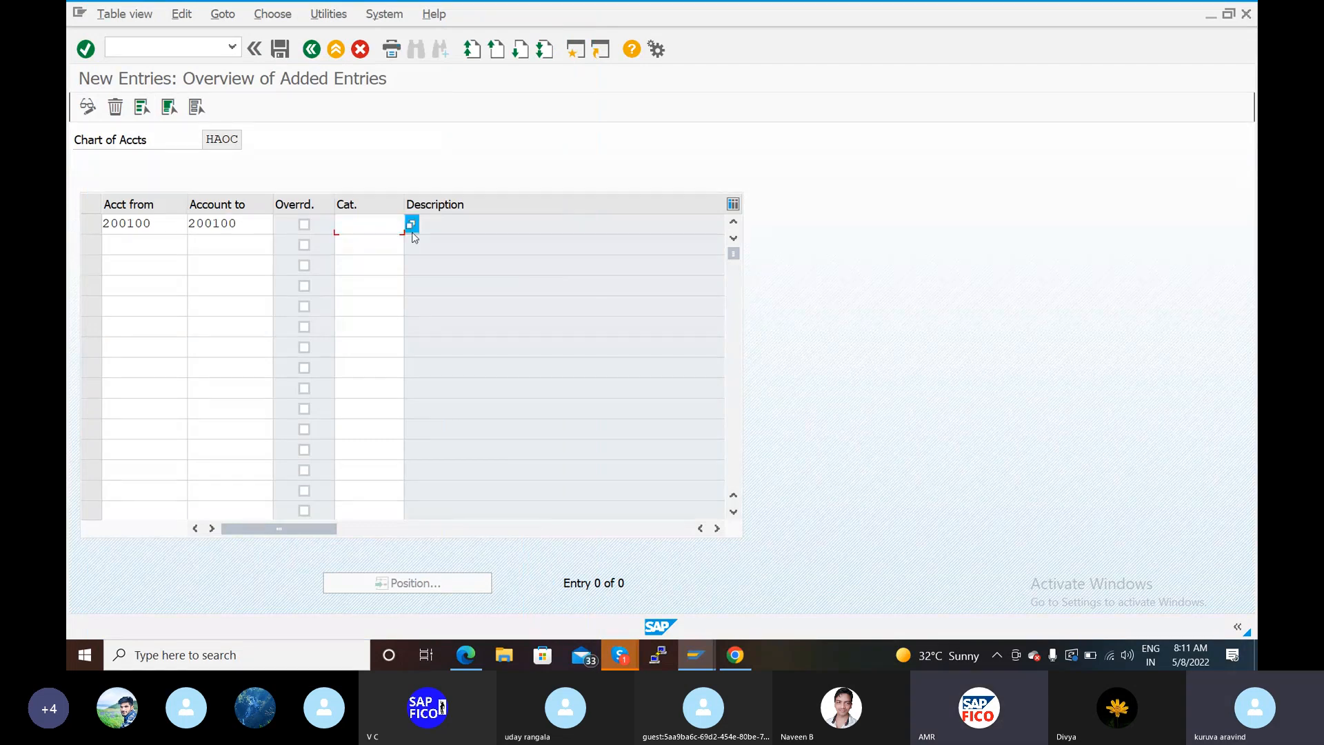
left_click(412, 226)
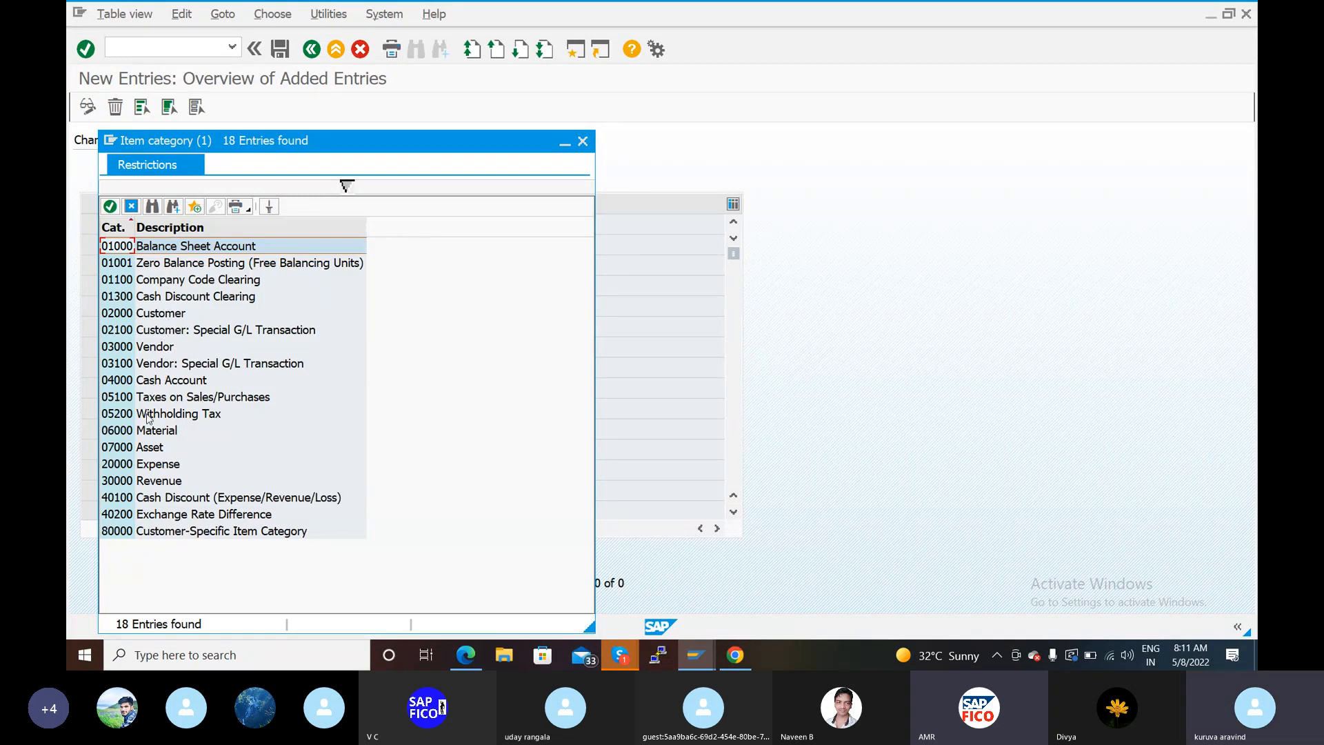
left_click(134, 452)
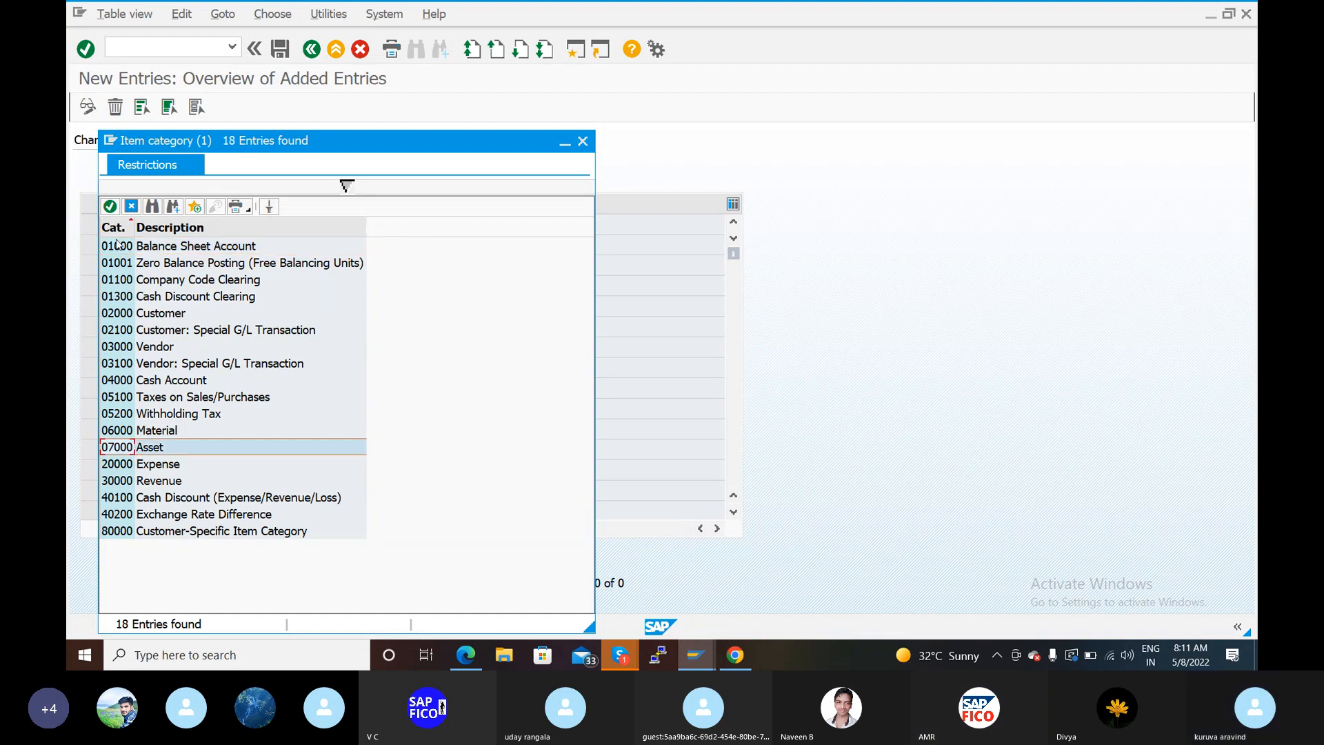
left_click(109, 207)
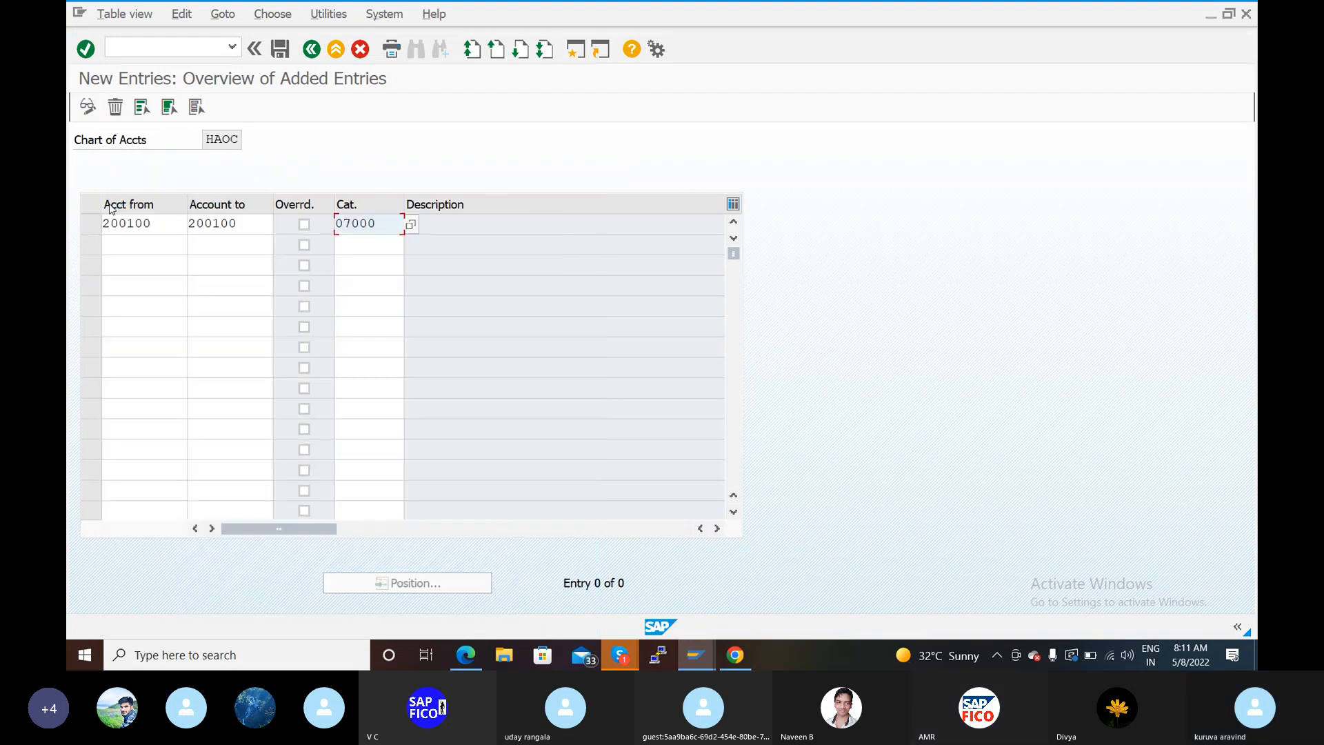
left_click(454, 222)
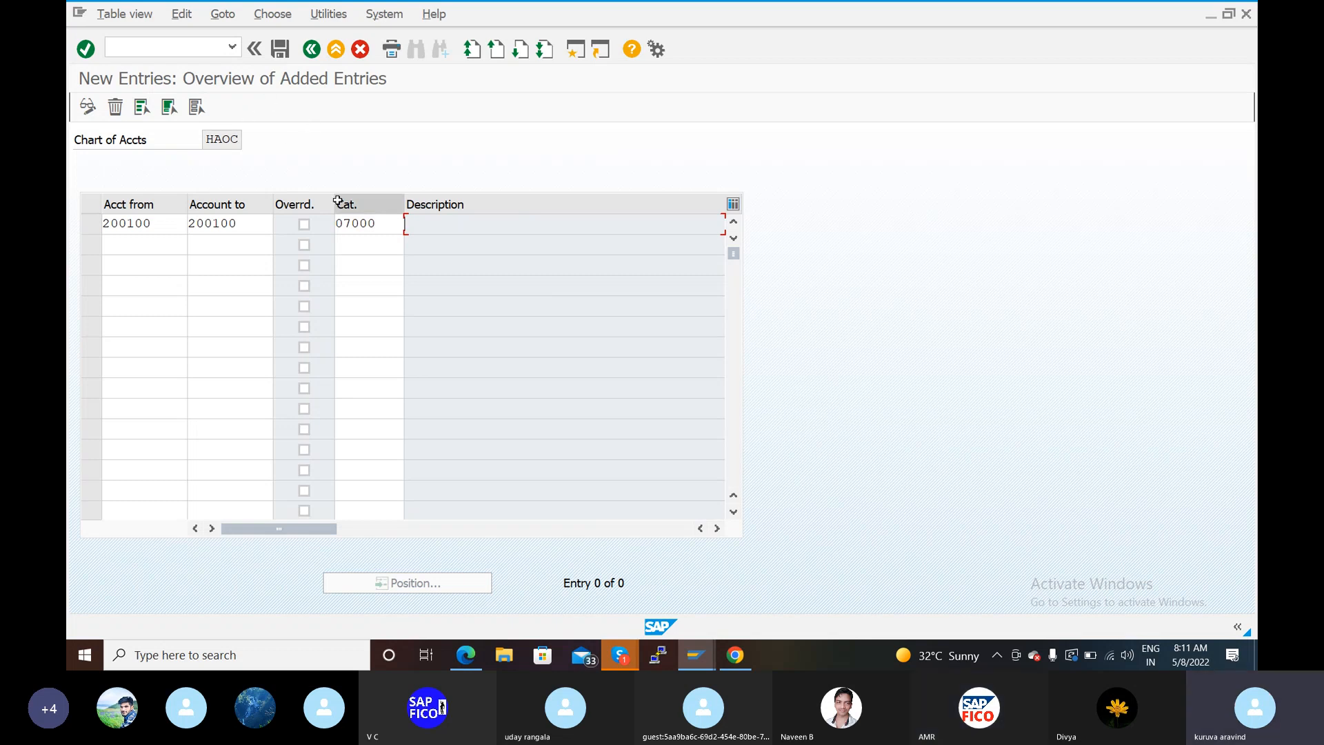
key("Return")
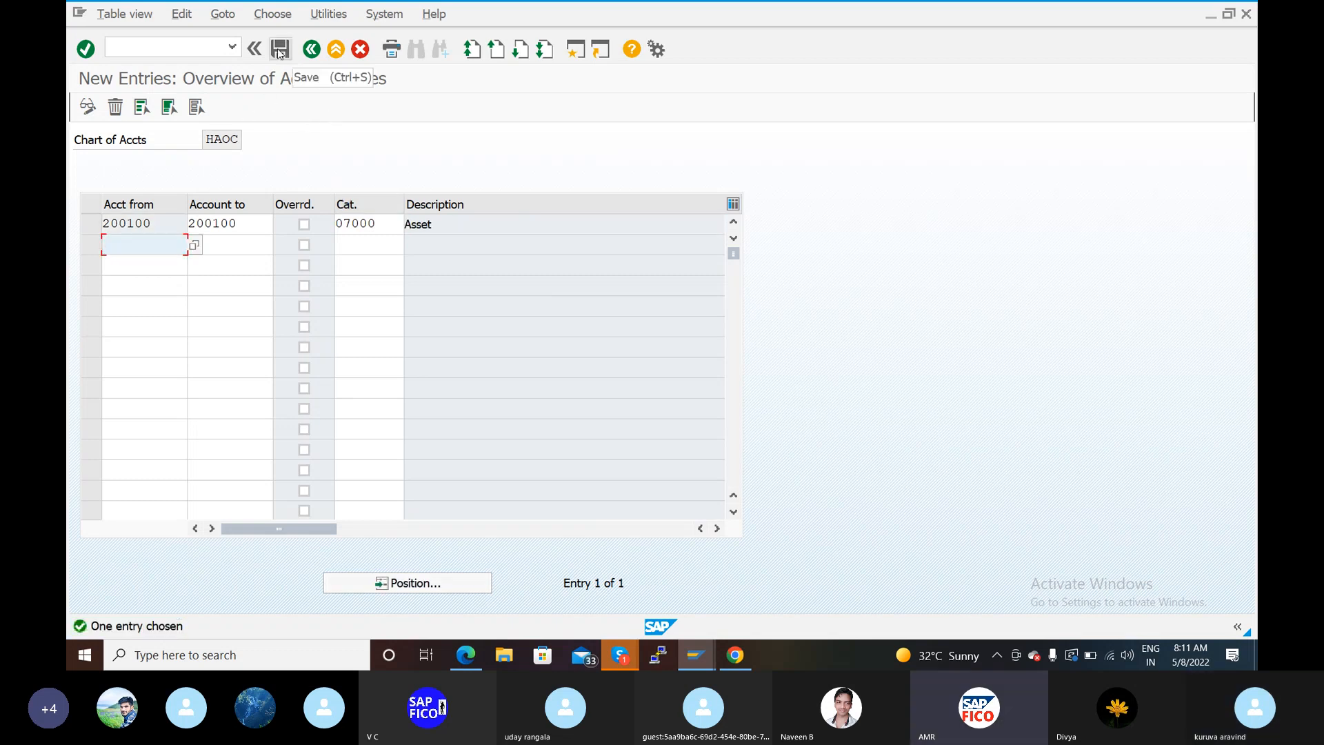
- Save the account classification, confirming the customizing check and the changes, under customizing request DPKK900417
left_click(278, 51)
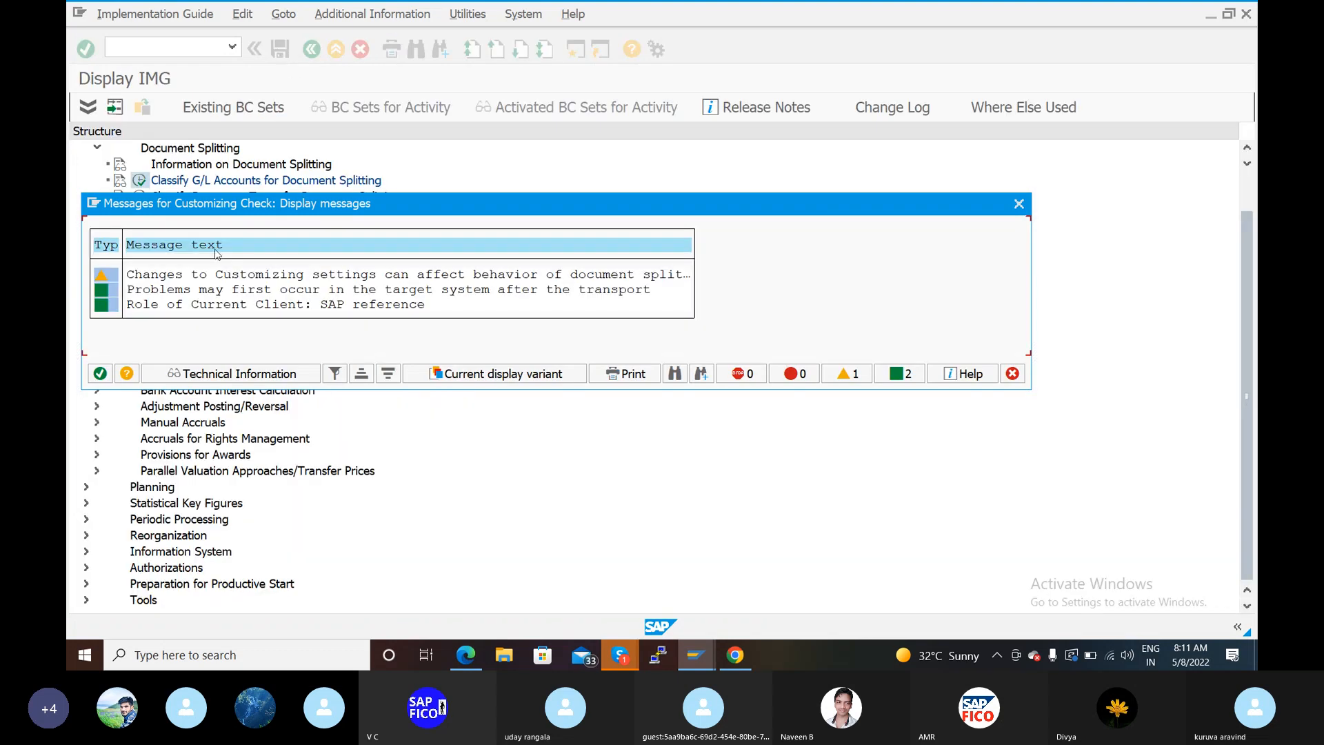
left_click(100, 374)
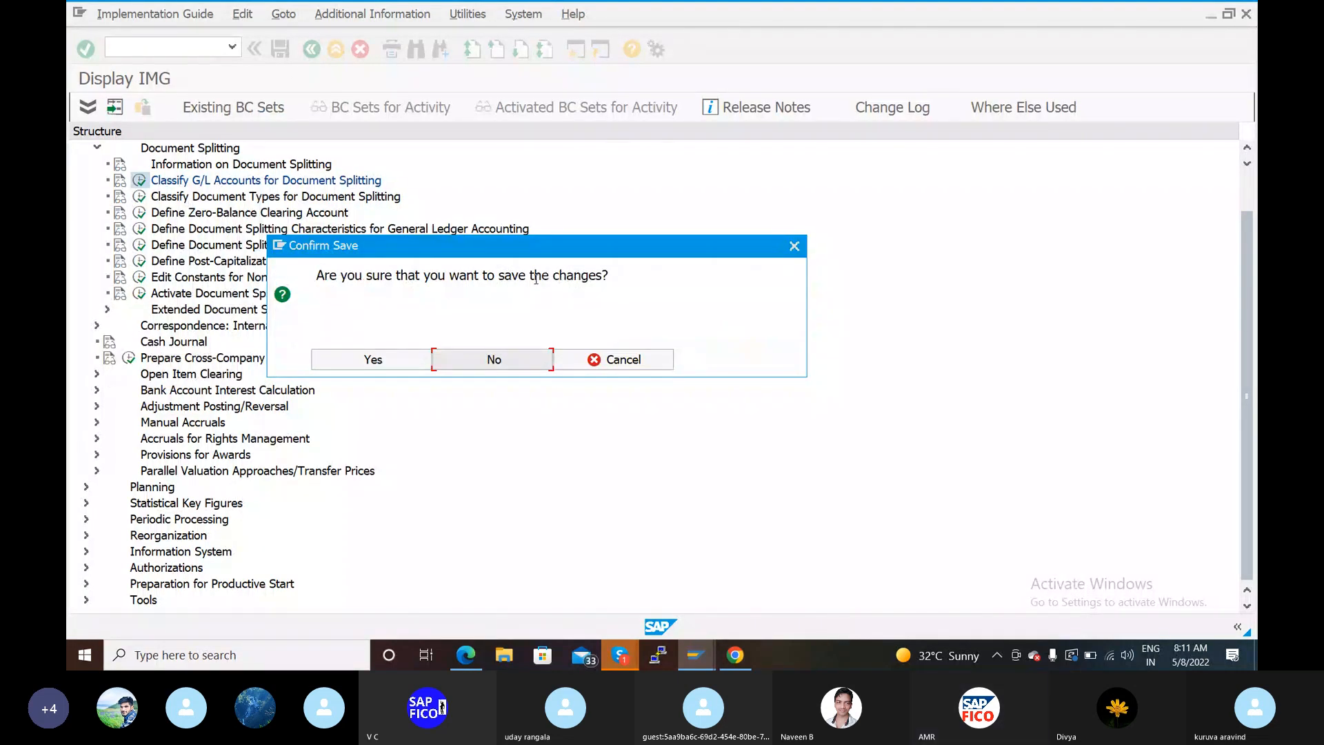
left_click(392, 362)
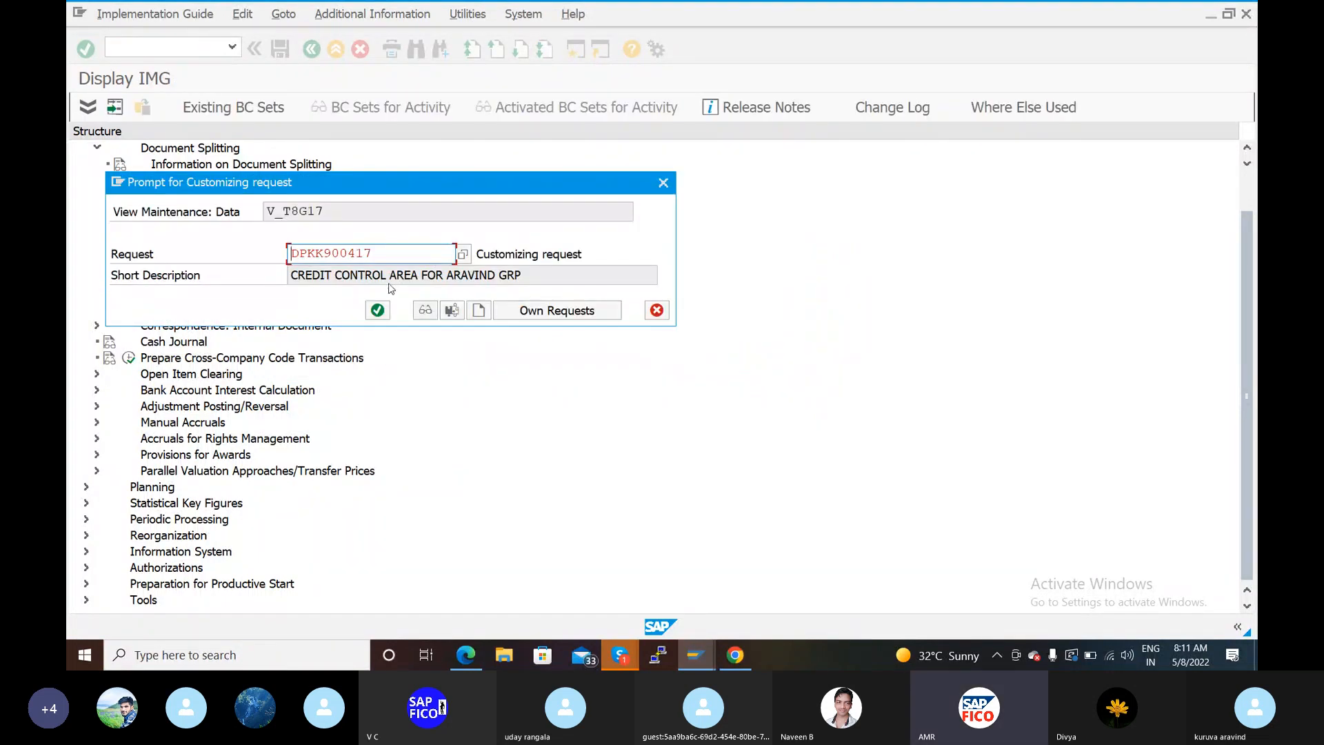
left_click(377, 311)
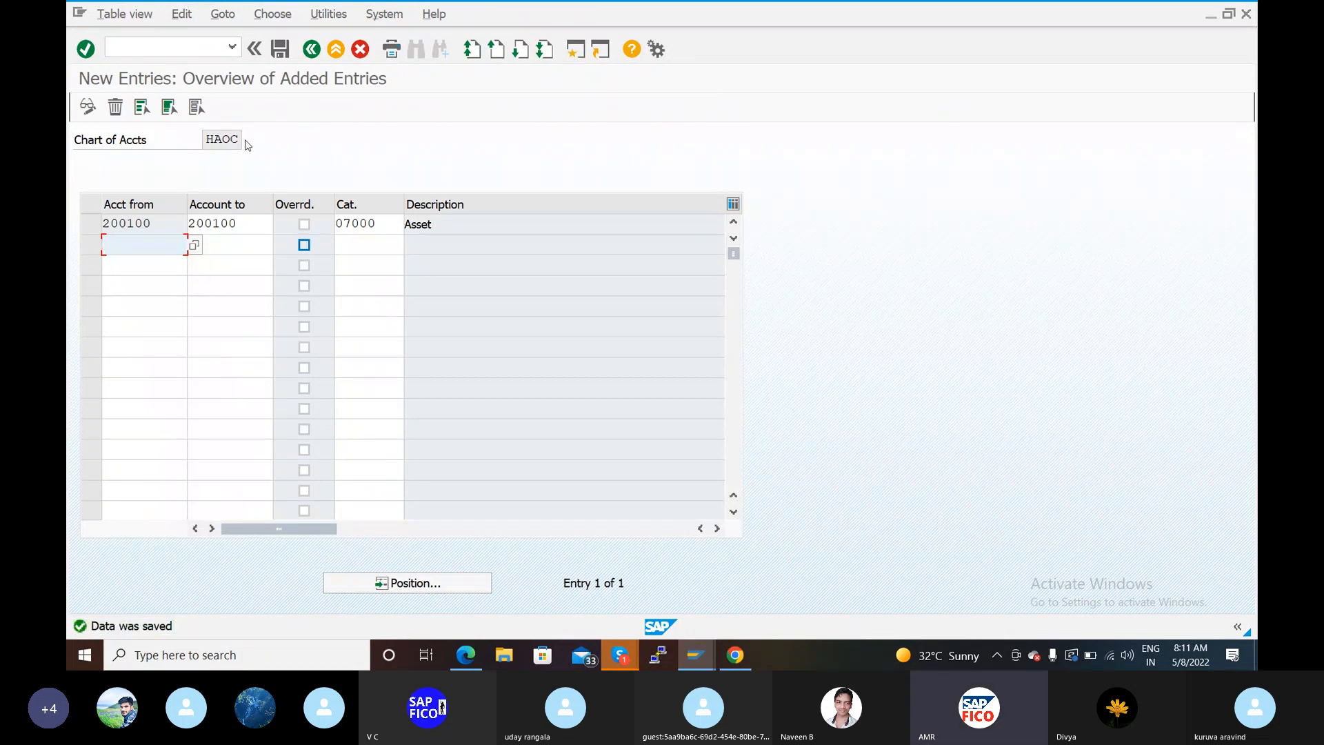
- Leave the classification activity and exit the unposted rent document, discarding its data, to return to the SAP Easy Access screen
left_click(187, 42)
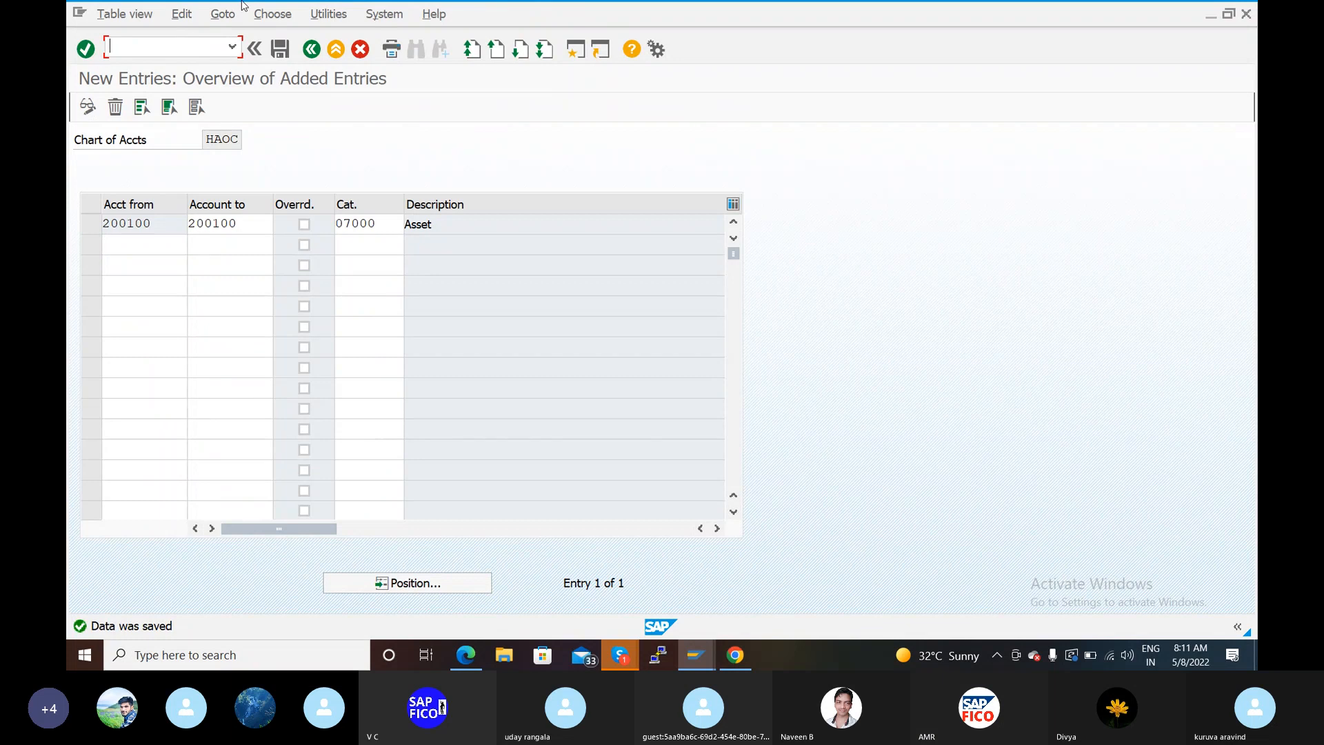
left_click(312, 49)
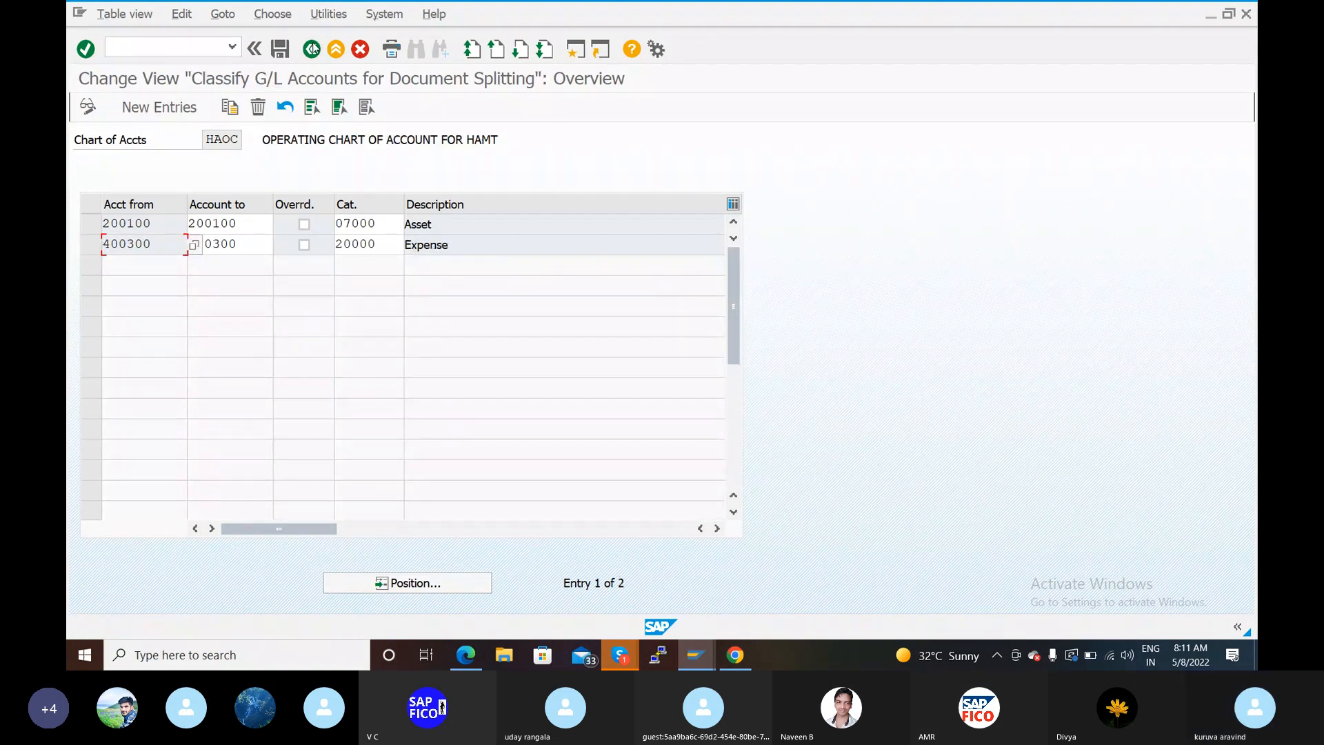
left_click(311, 49)
left_click(312, 49)
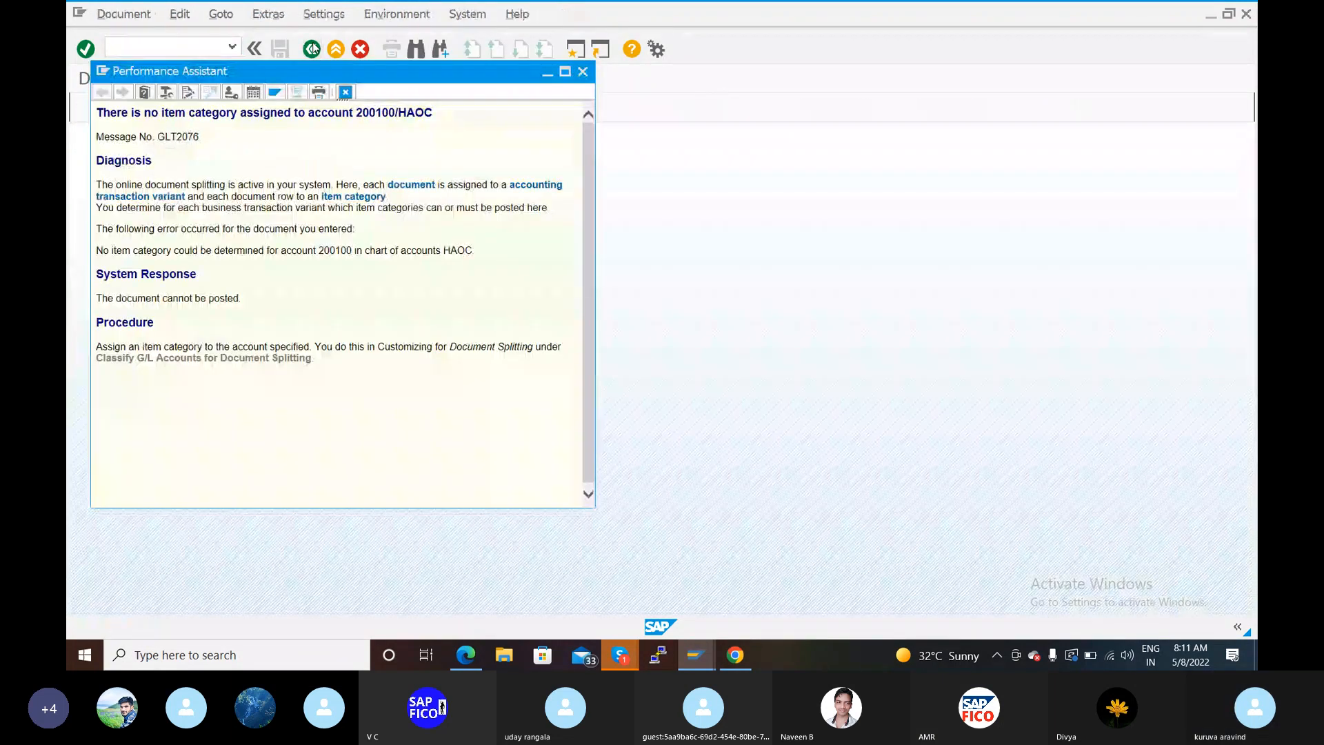
left_click(312, 49)
left_click(311, 49)
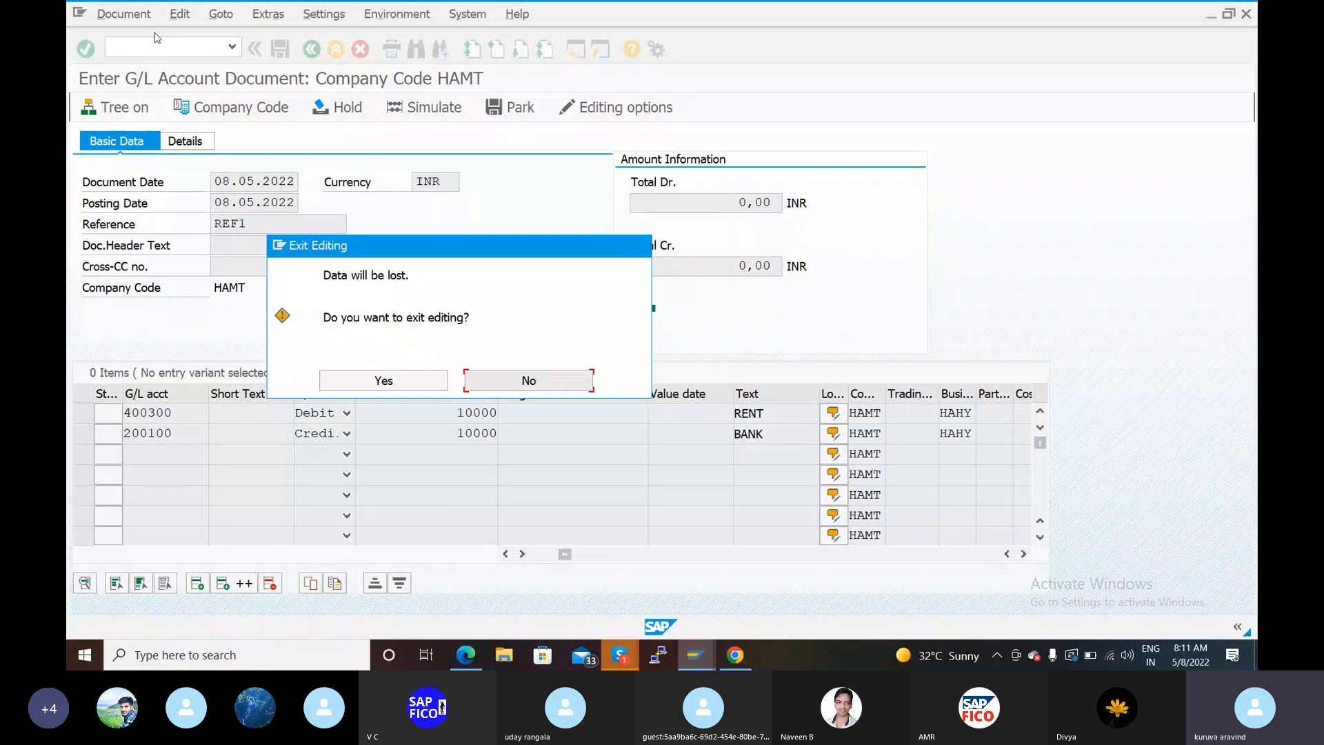
left_click(383, 380)
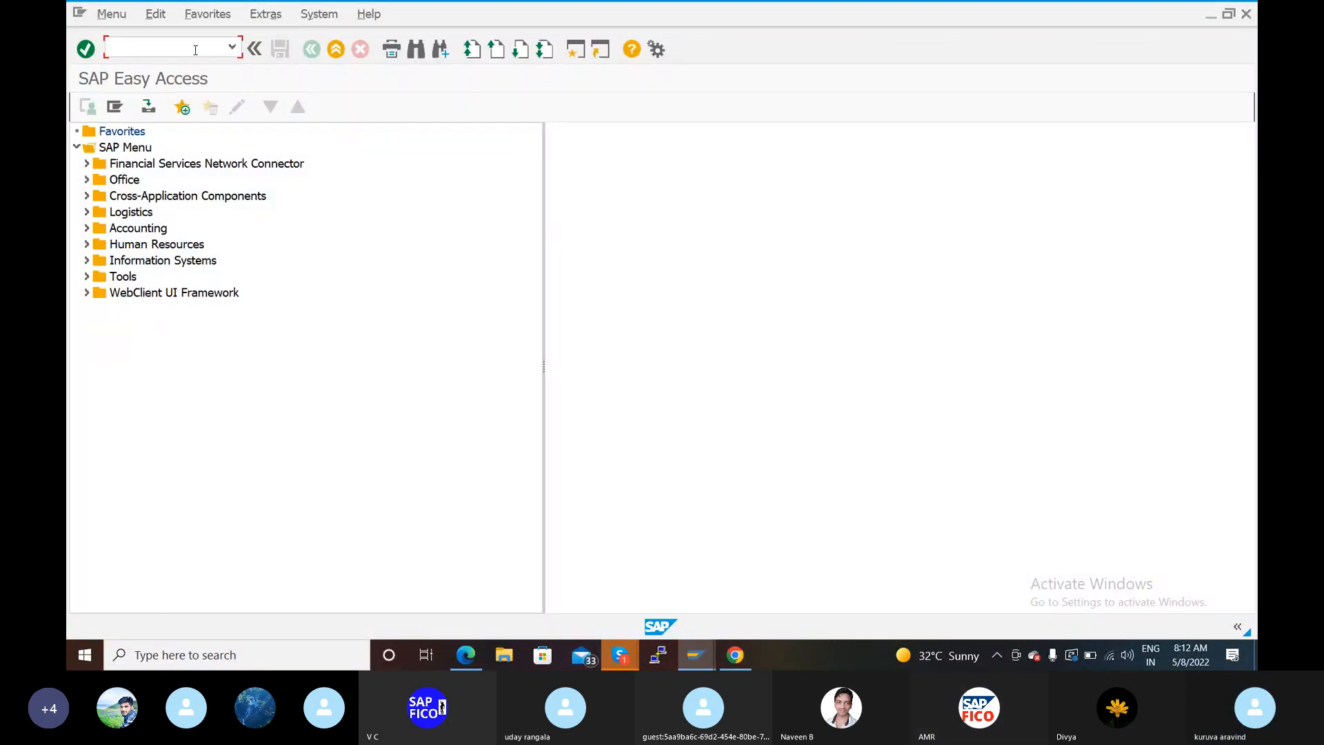
type("FS00")
key("Return")
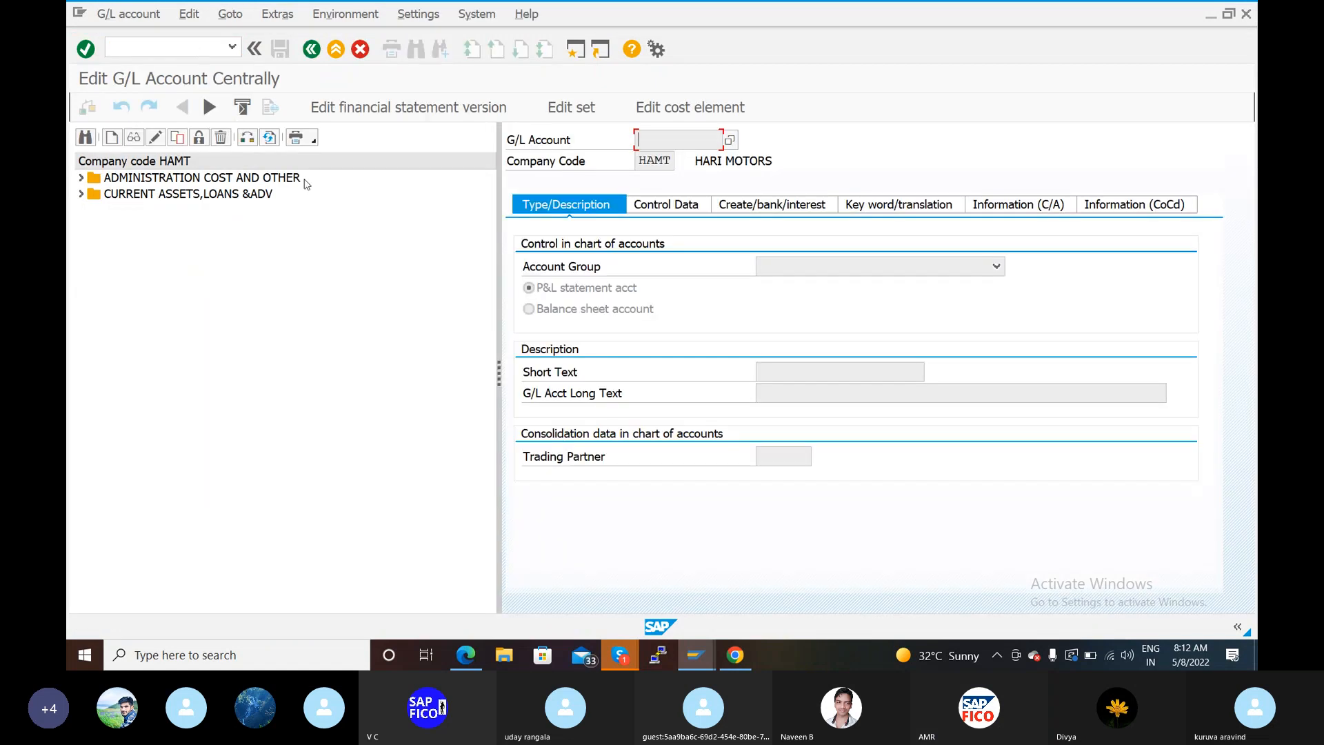
left_click(160, 51)
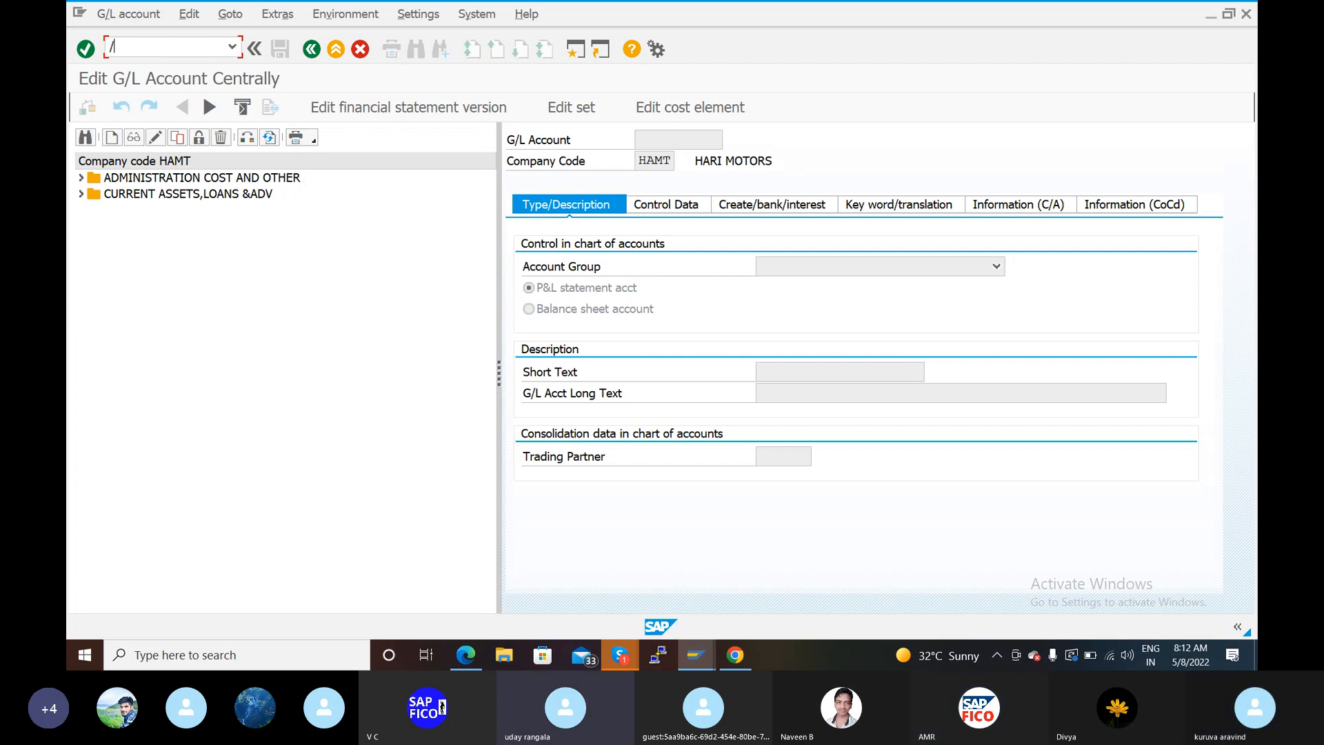
key("Return")
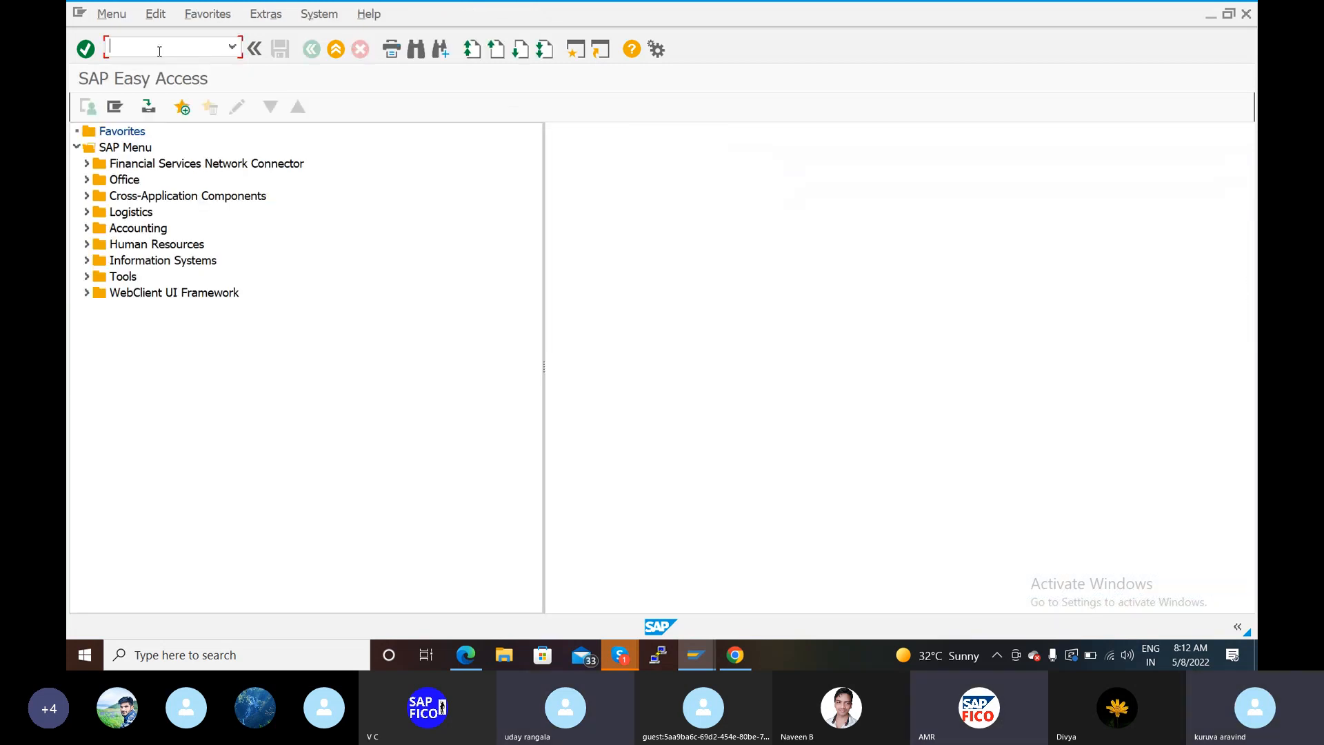
type("FS")
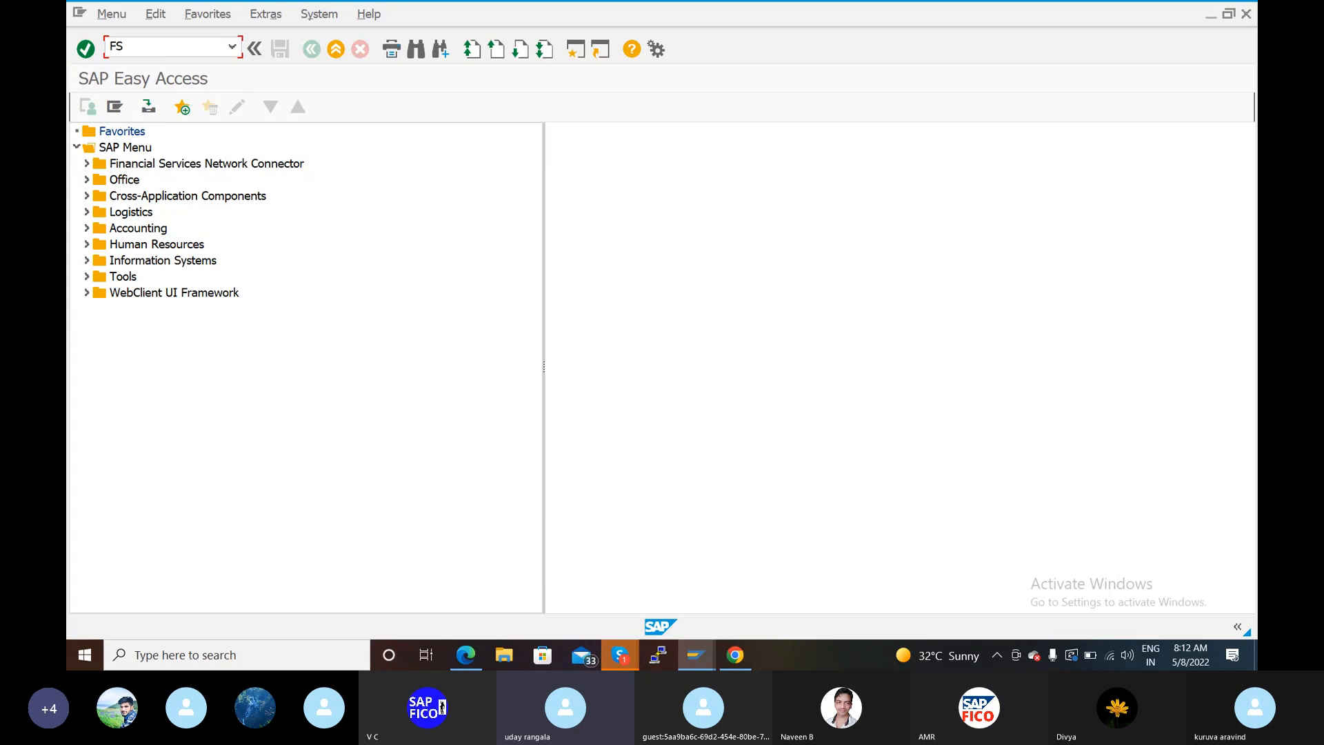
type("00")
key("Return")
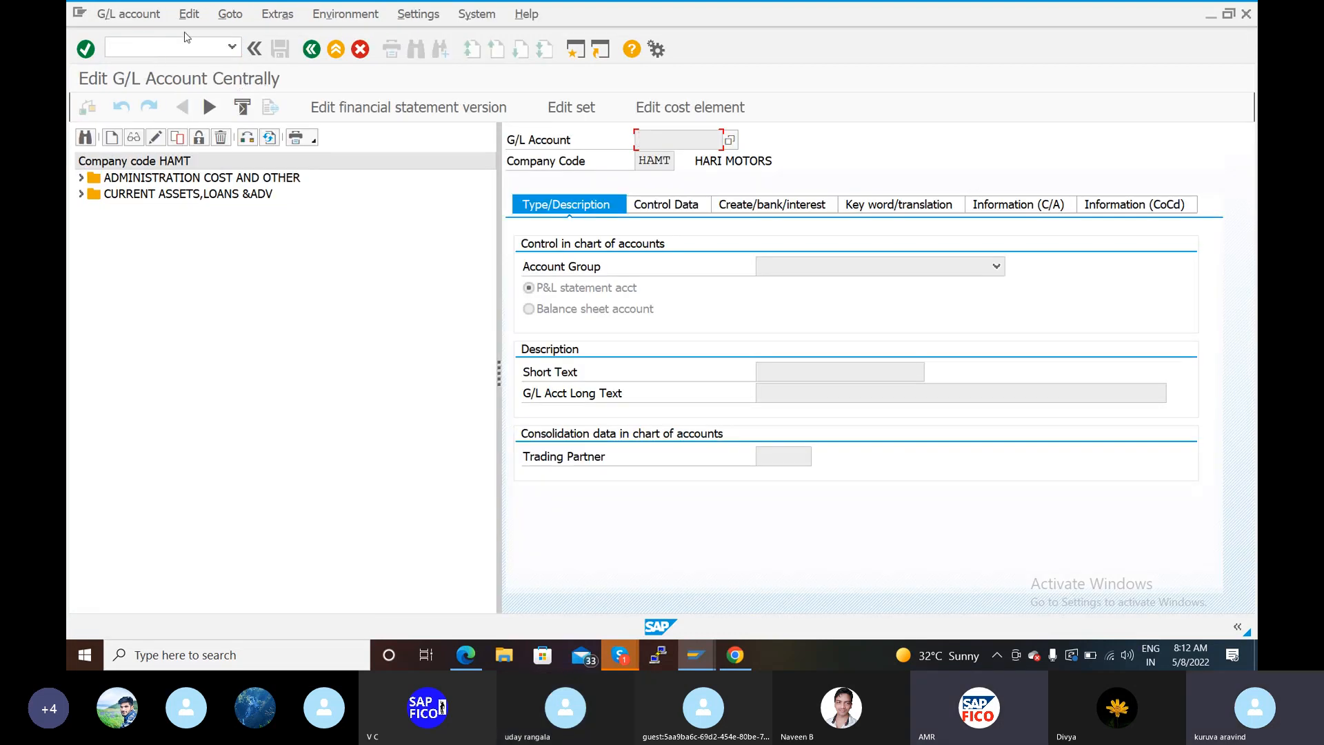
left_click(175, 39)
type("/n")
key("Return")
- Start a new G/L account document with transaction FB50 and set the document date to 08.05.2022
type("FB")
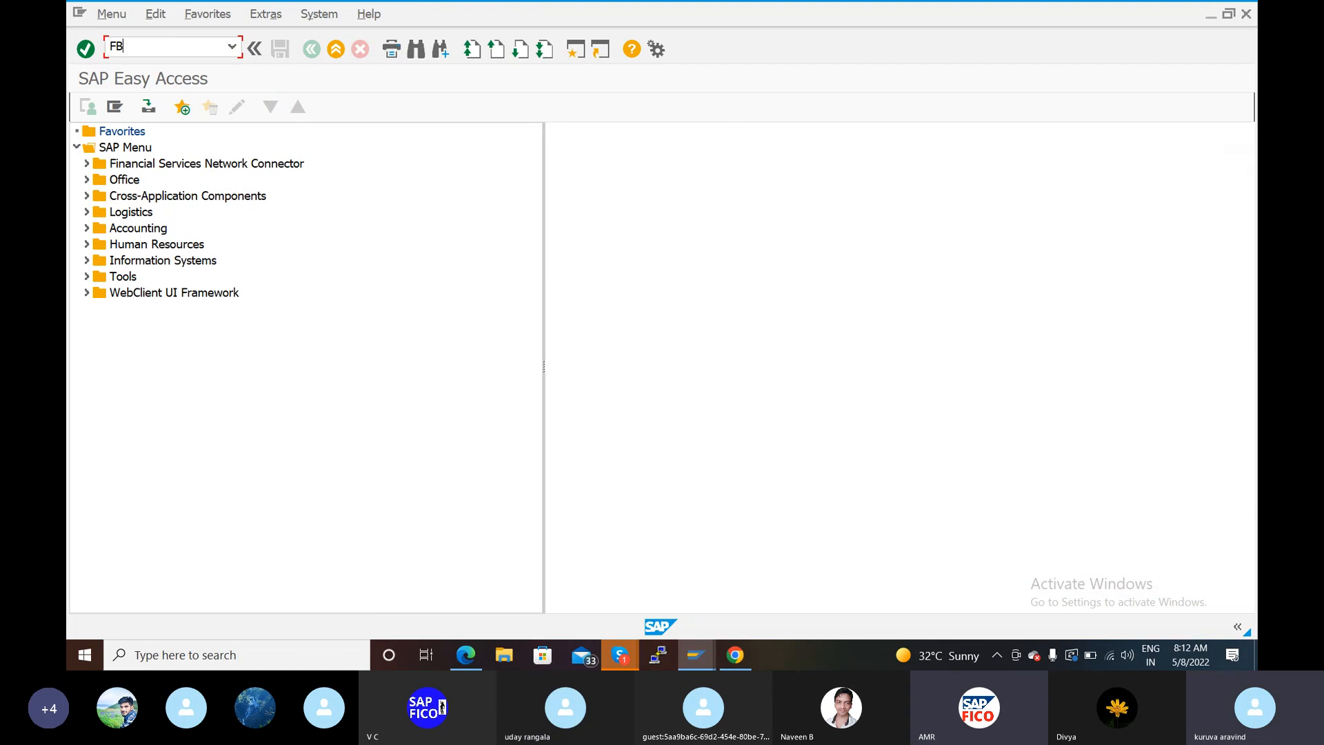
type("50")
key("Return")
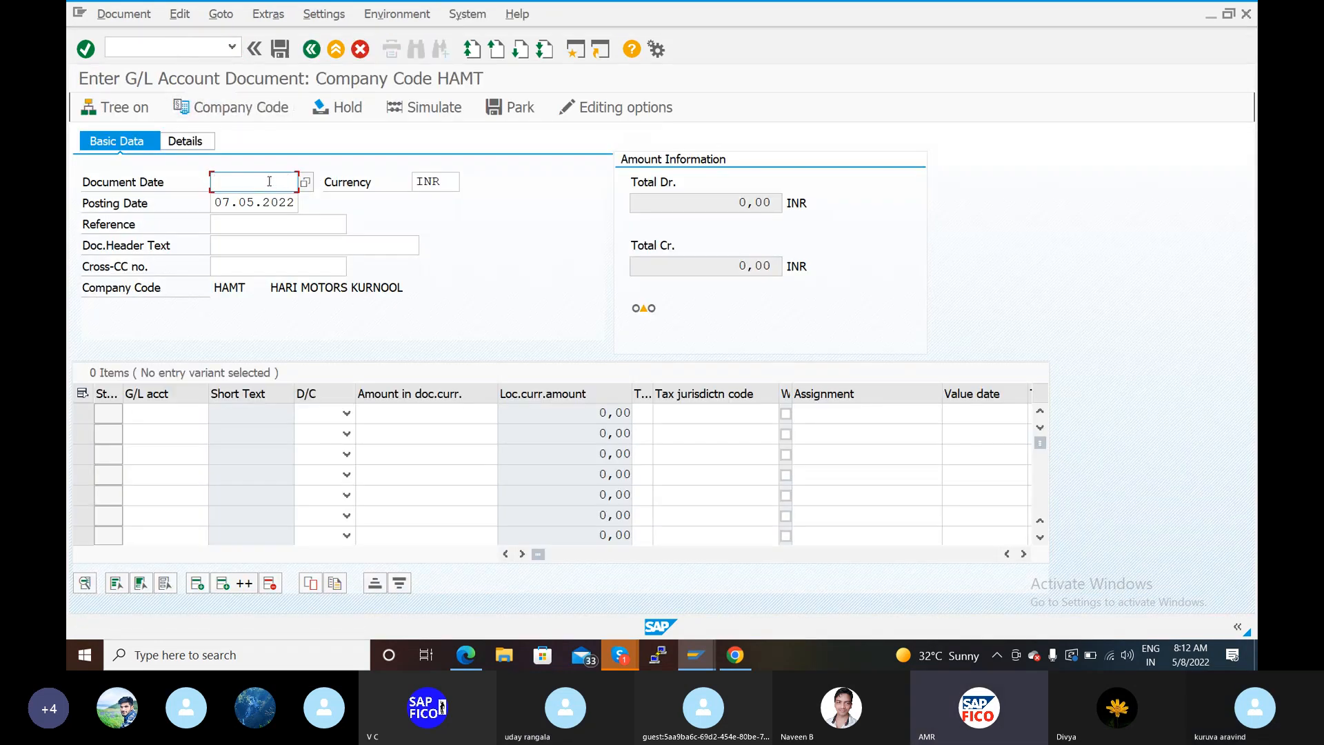
type("08")
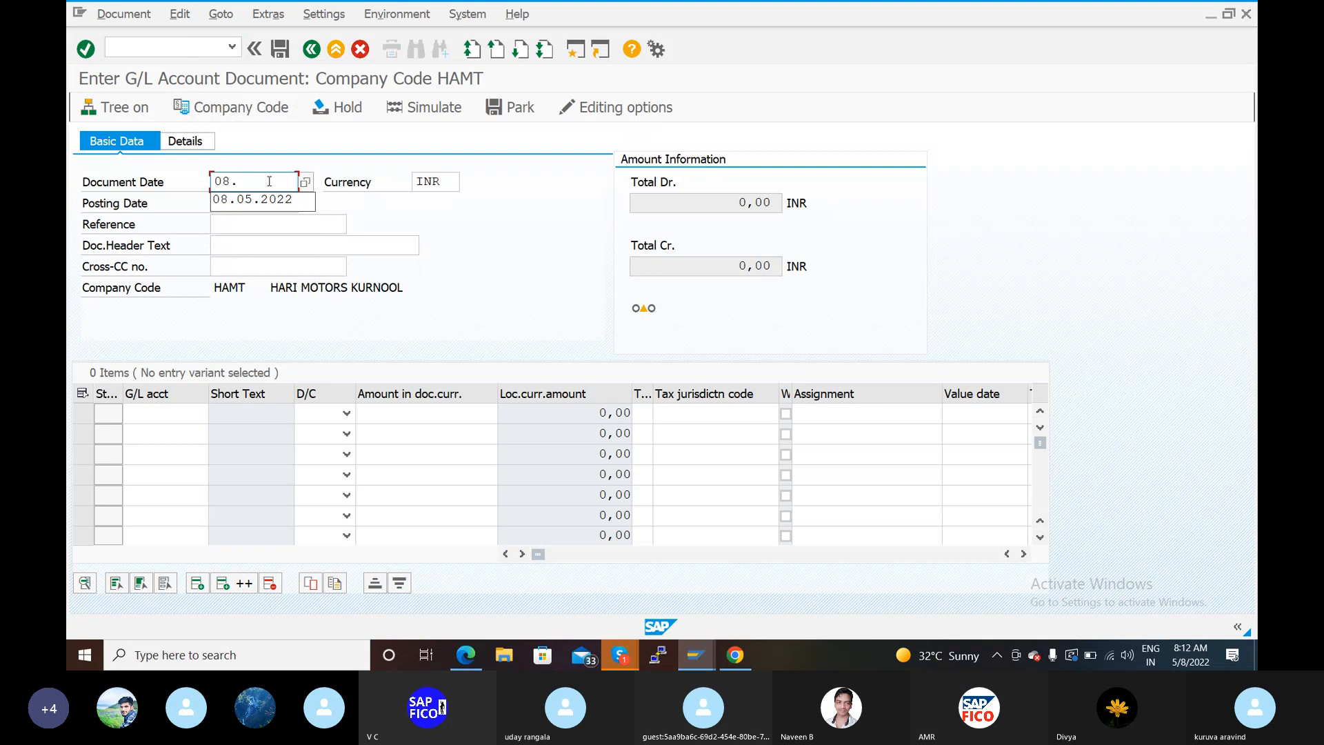
type(".")
left_click(260, 200)
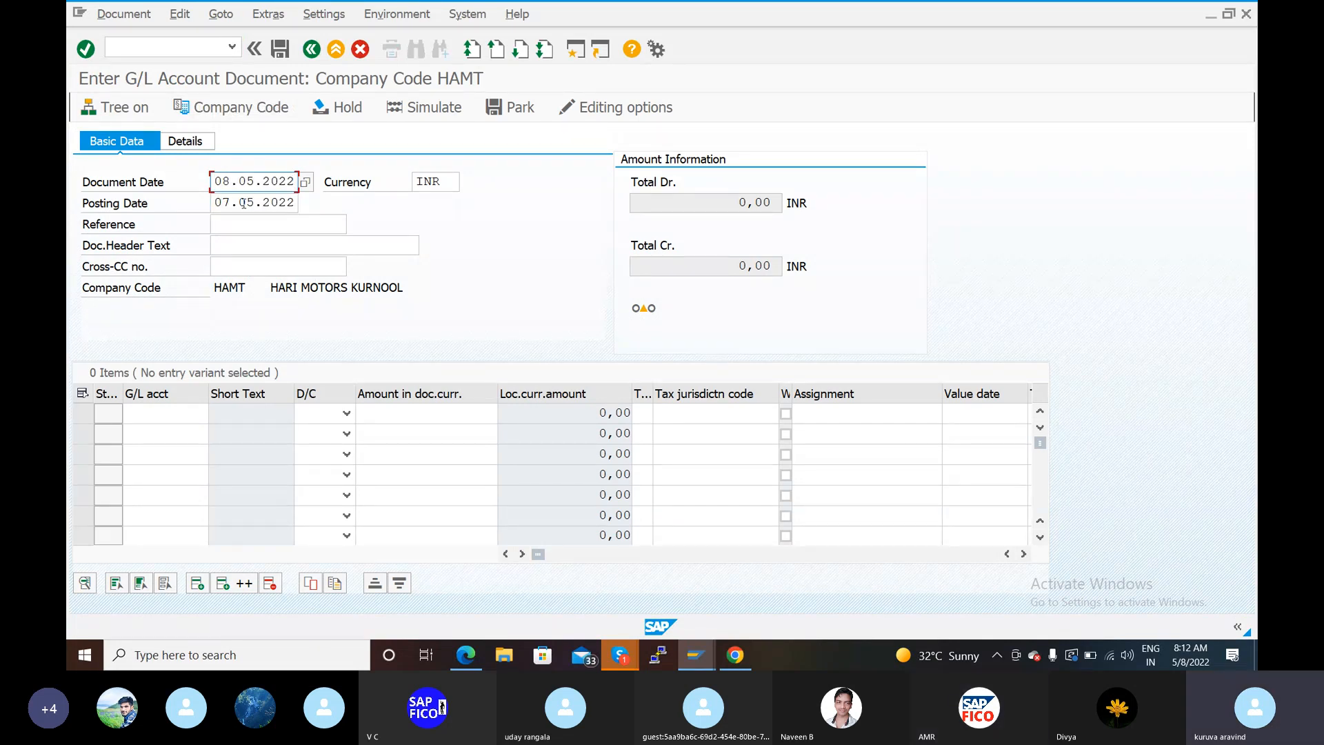
- Set the posting date to 08.05.2022 and the reference to REF1
left_click(241, 203)
type("8.")
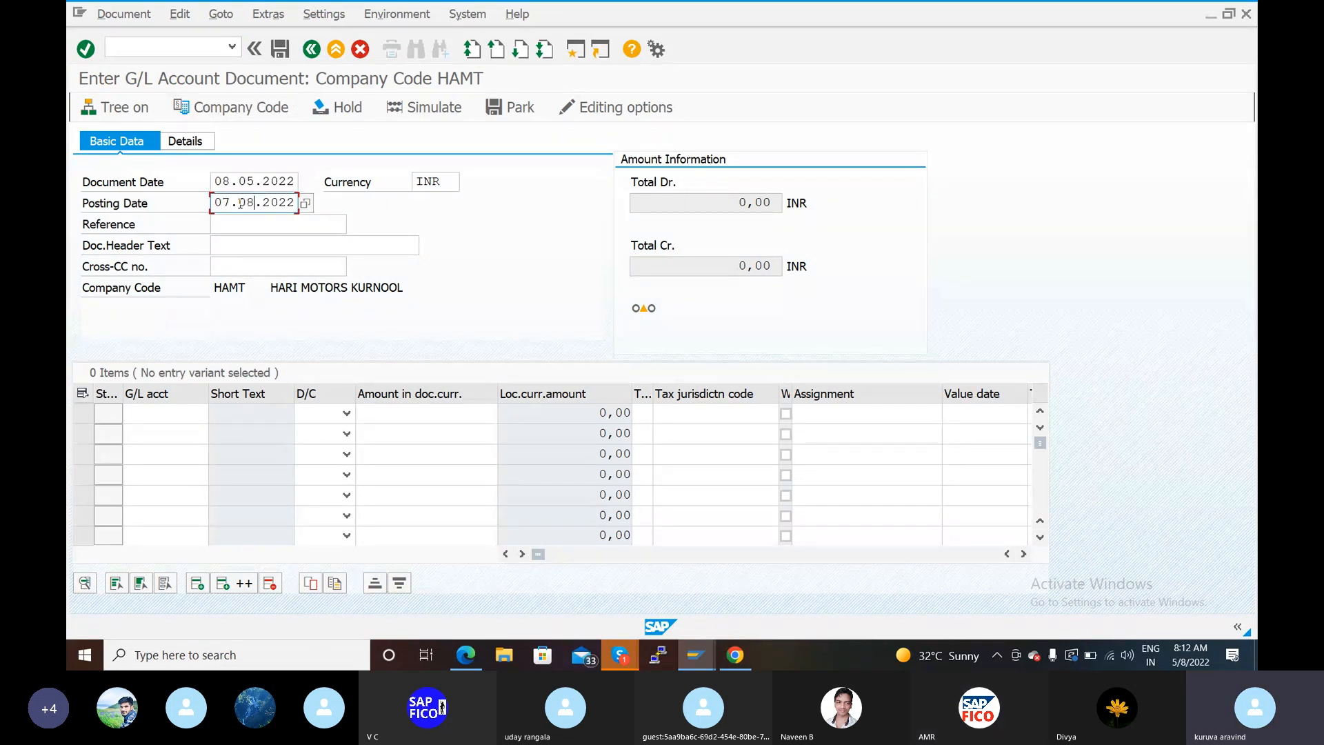
key("BackSpace")
key("BackSpace")
key("BackSpace")
key("BackSpace")
key("BackSpace")
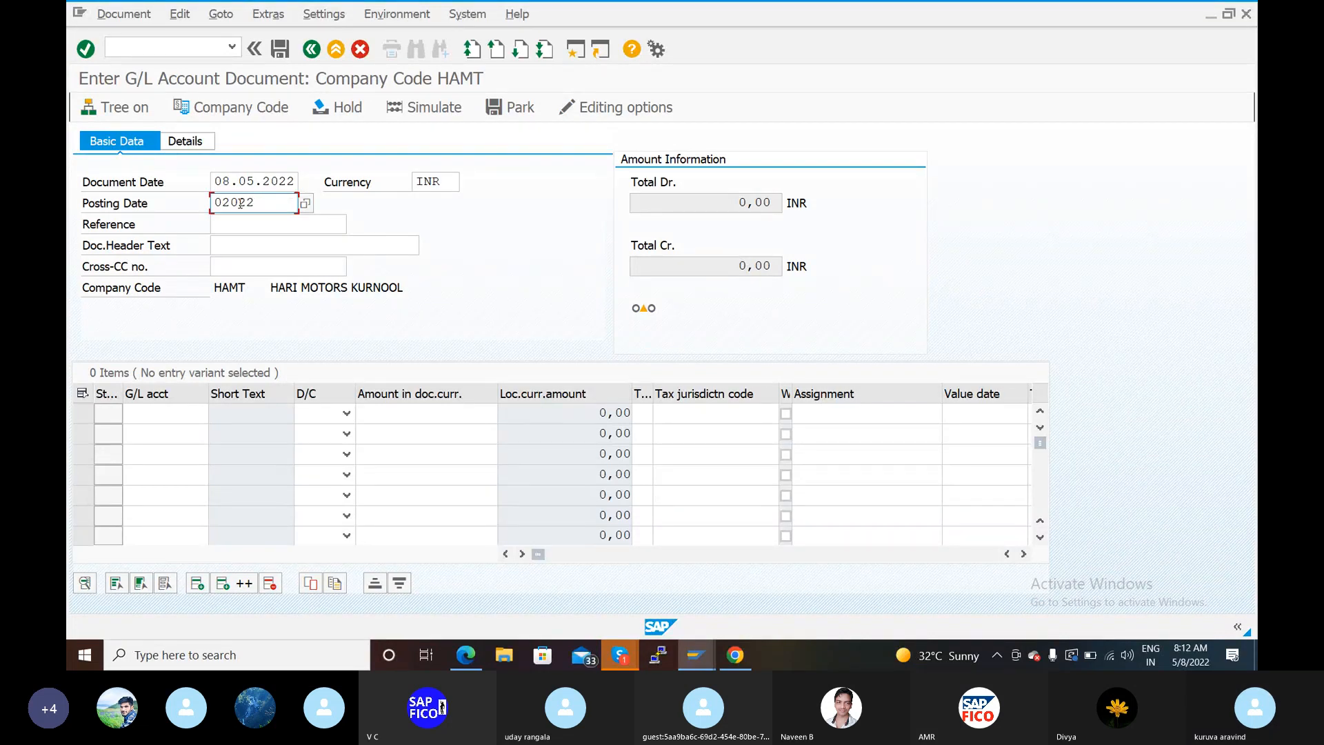
type("05")
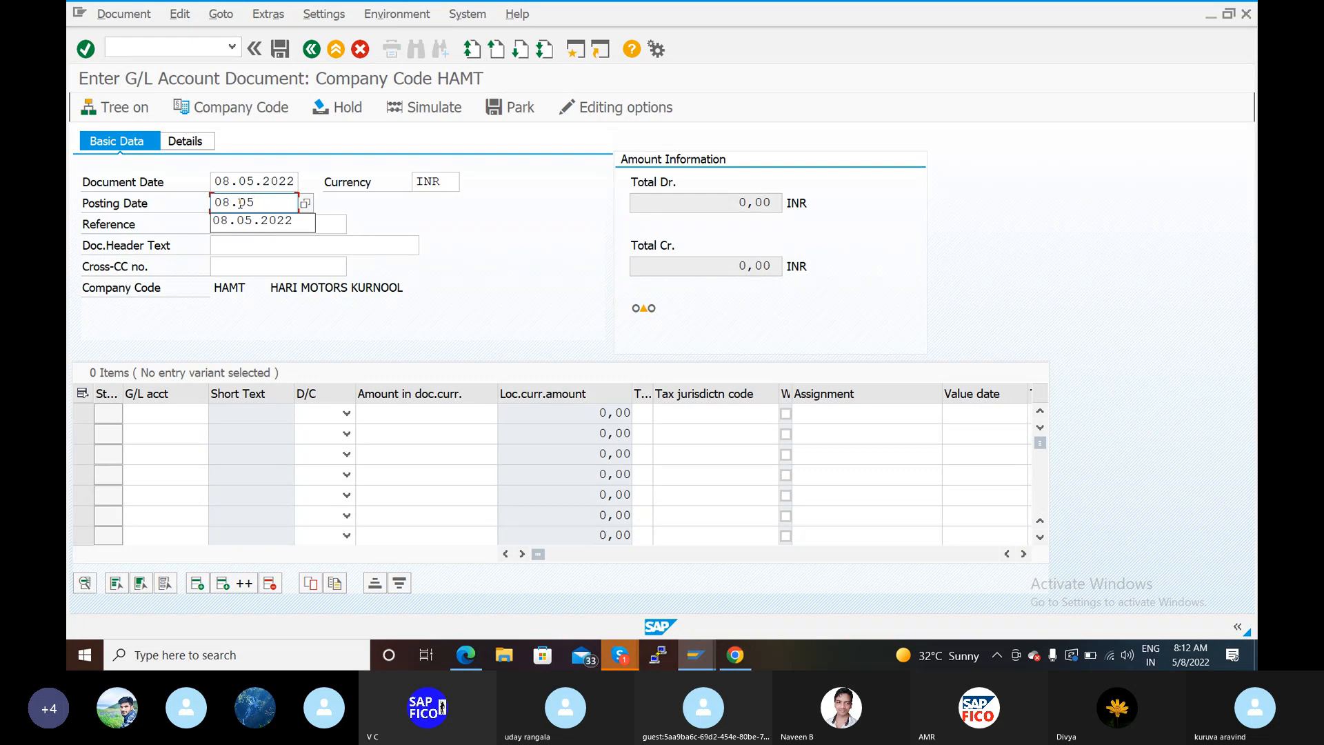
left_click(244, 224)
left_click(244, 230)
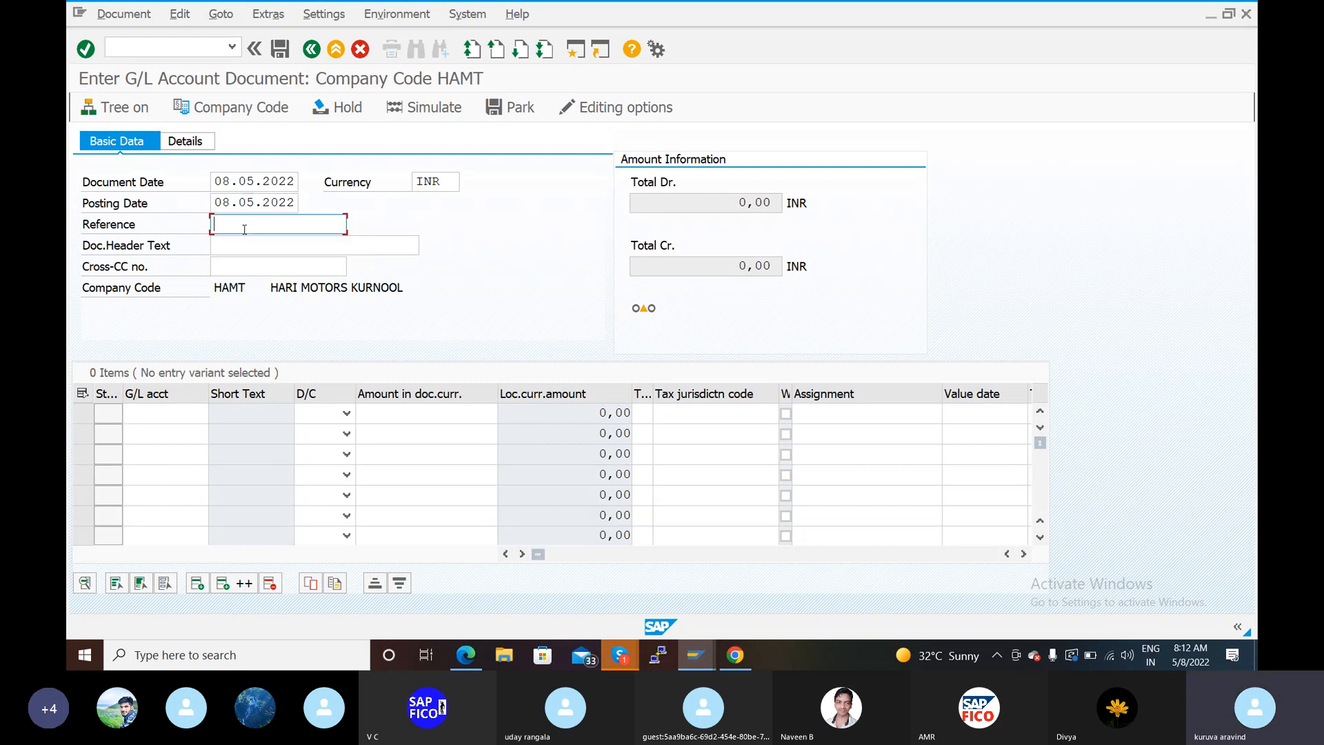
type("REF1")
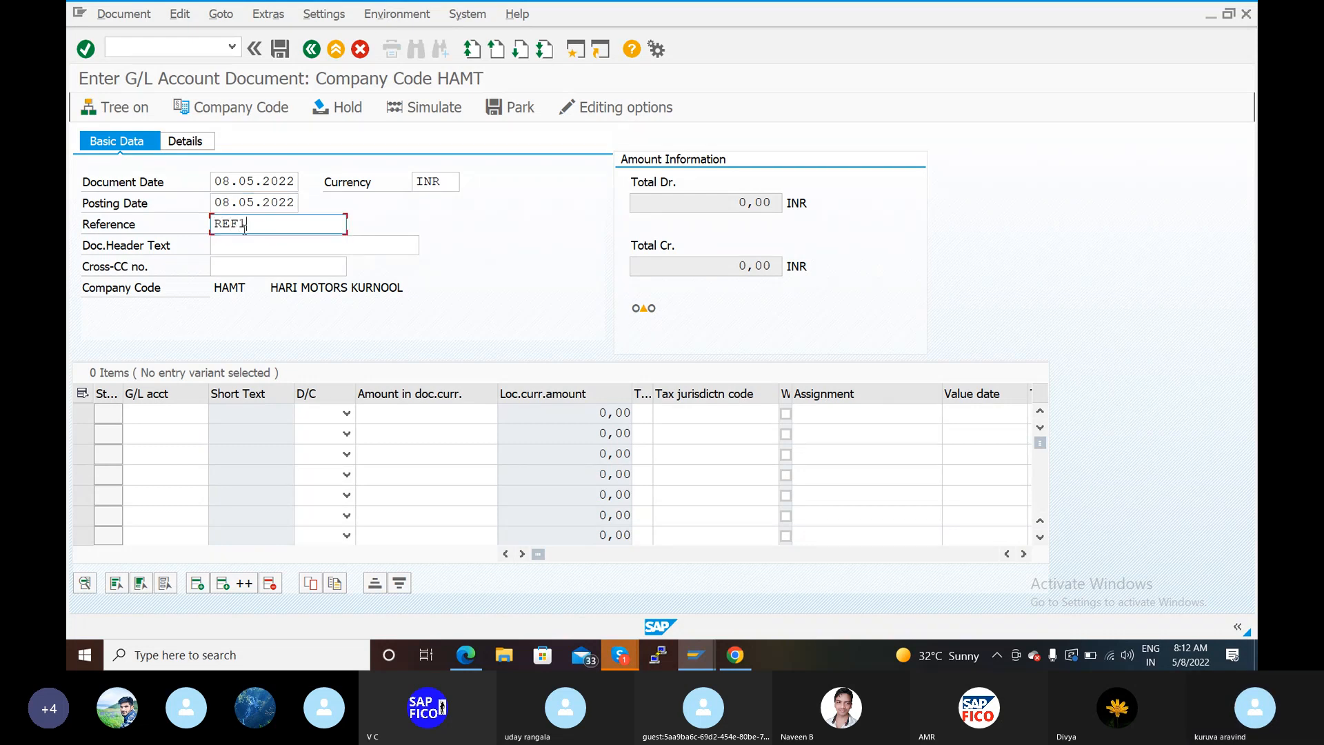
left_click(161, 414)
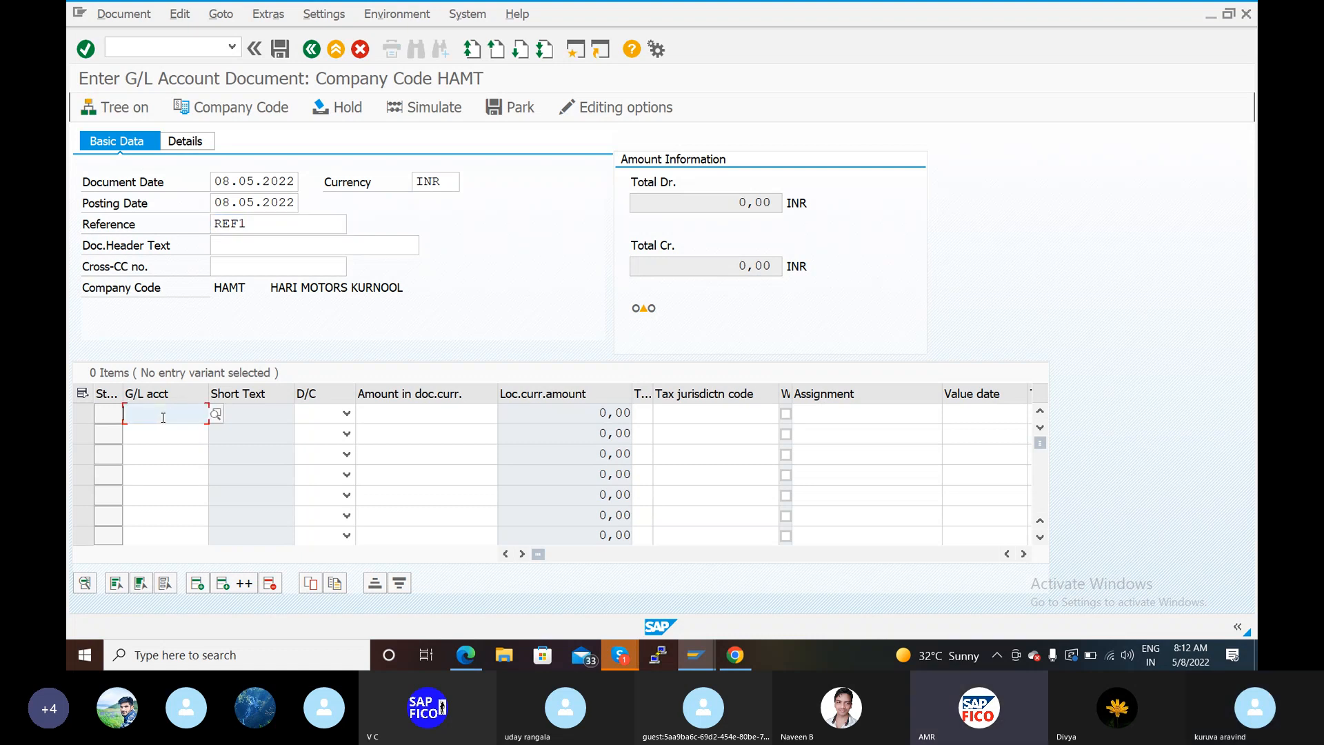
left_click(215, 415)
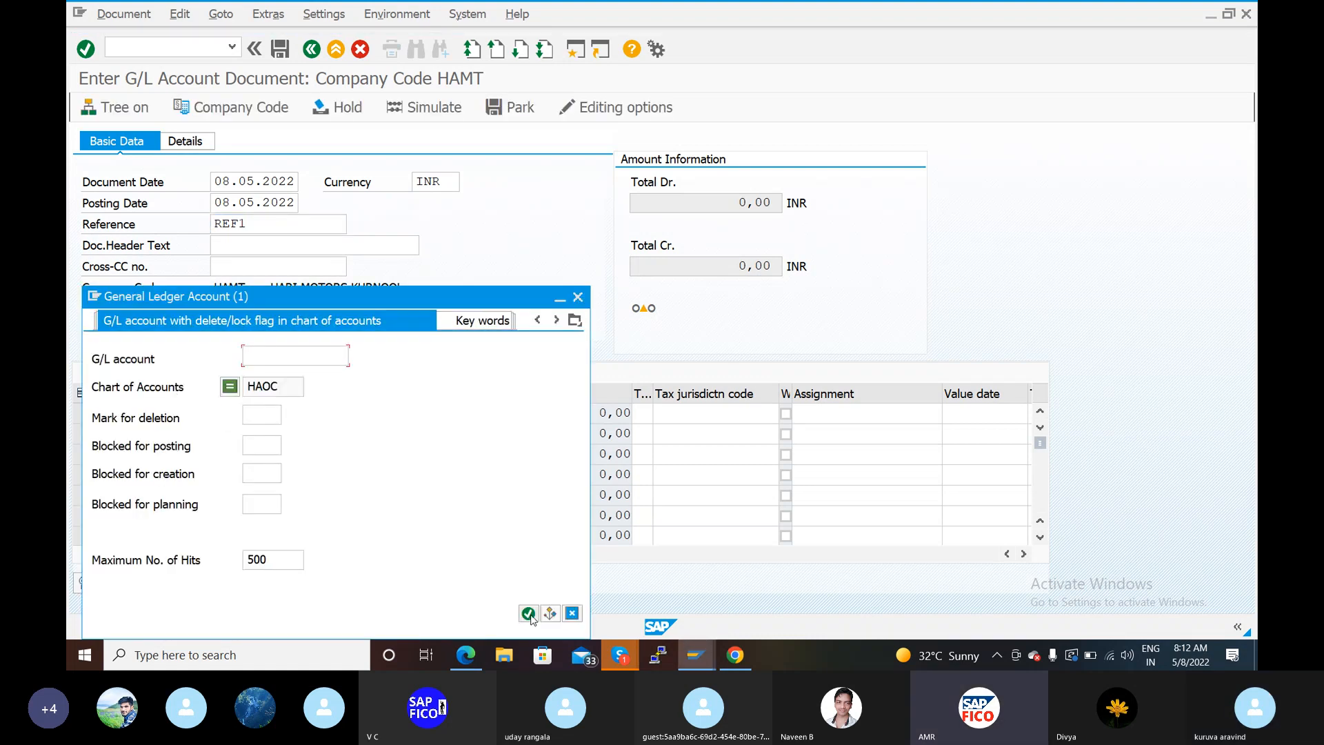
left_click(529, 613)
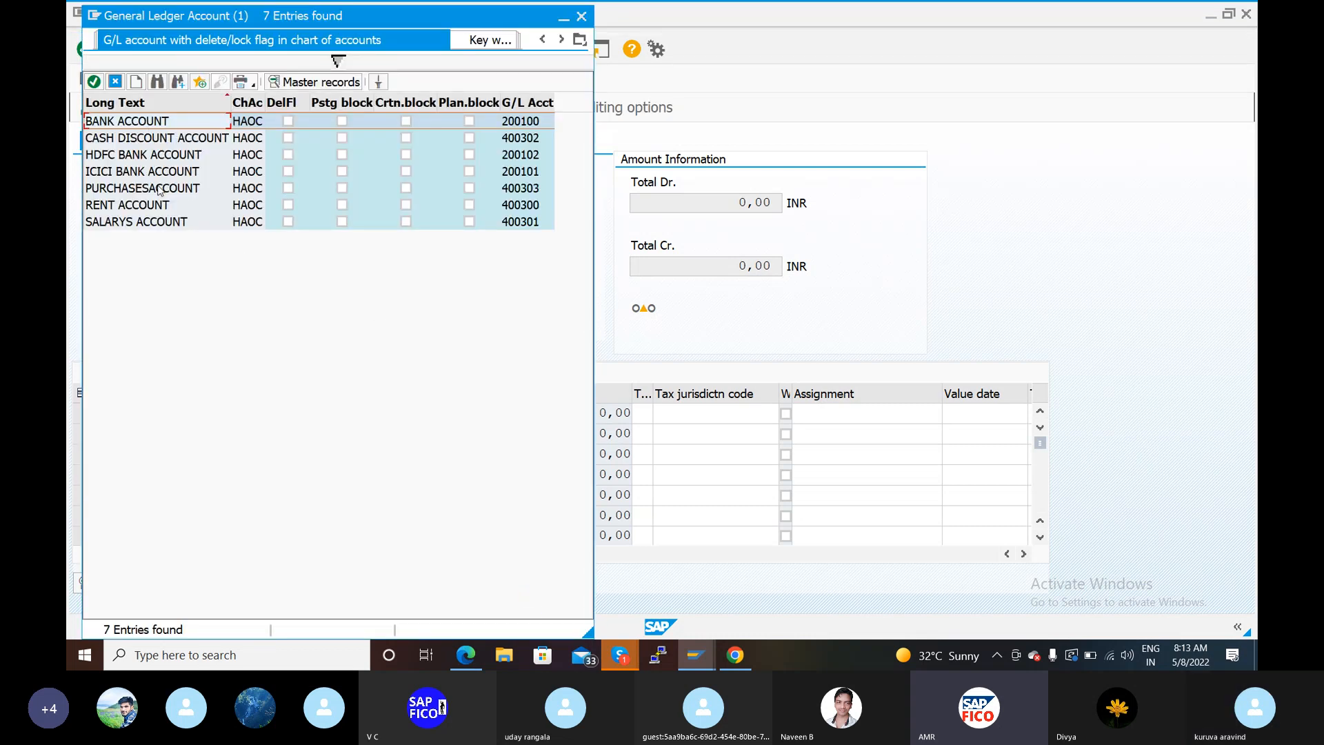
left_click(93, 82)
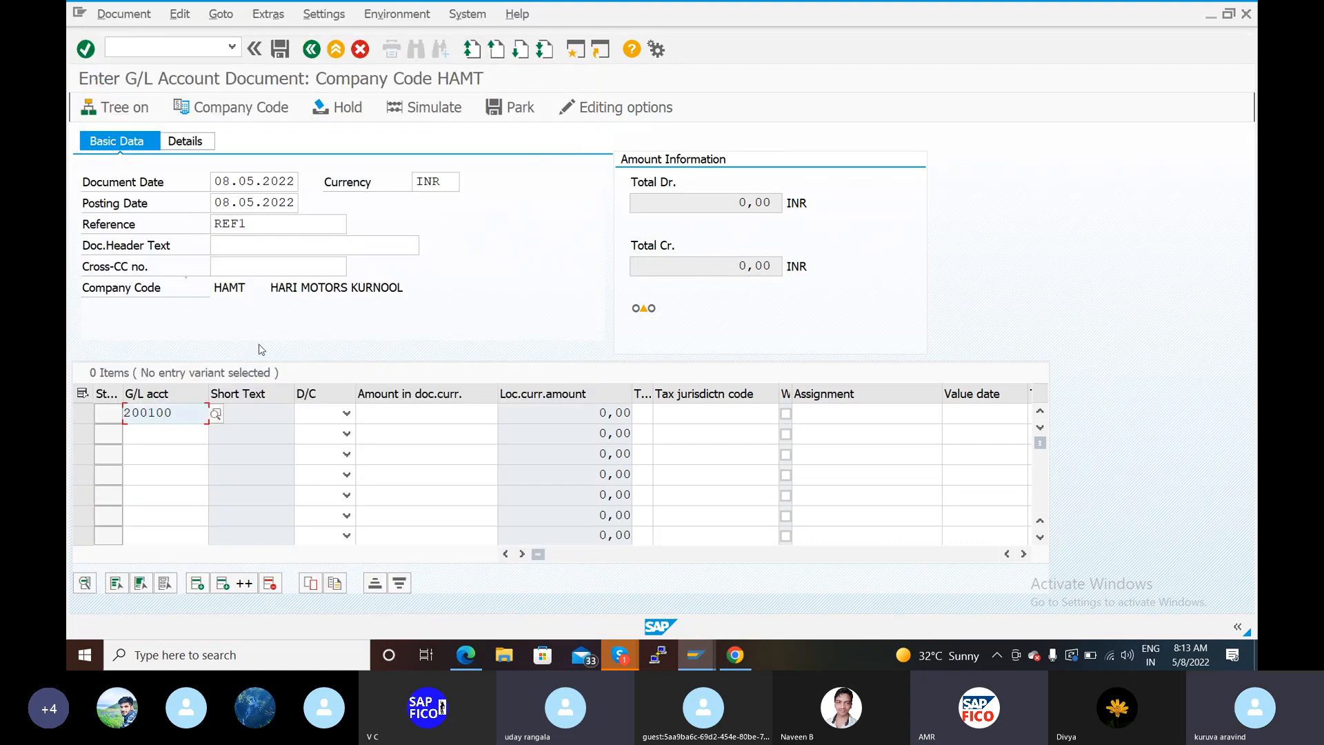
left_click(346, 413)
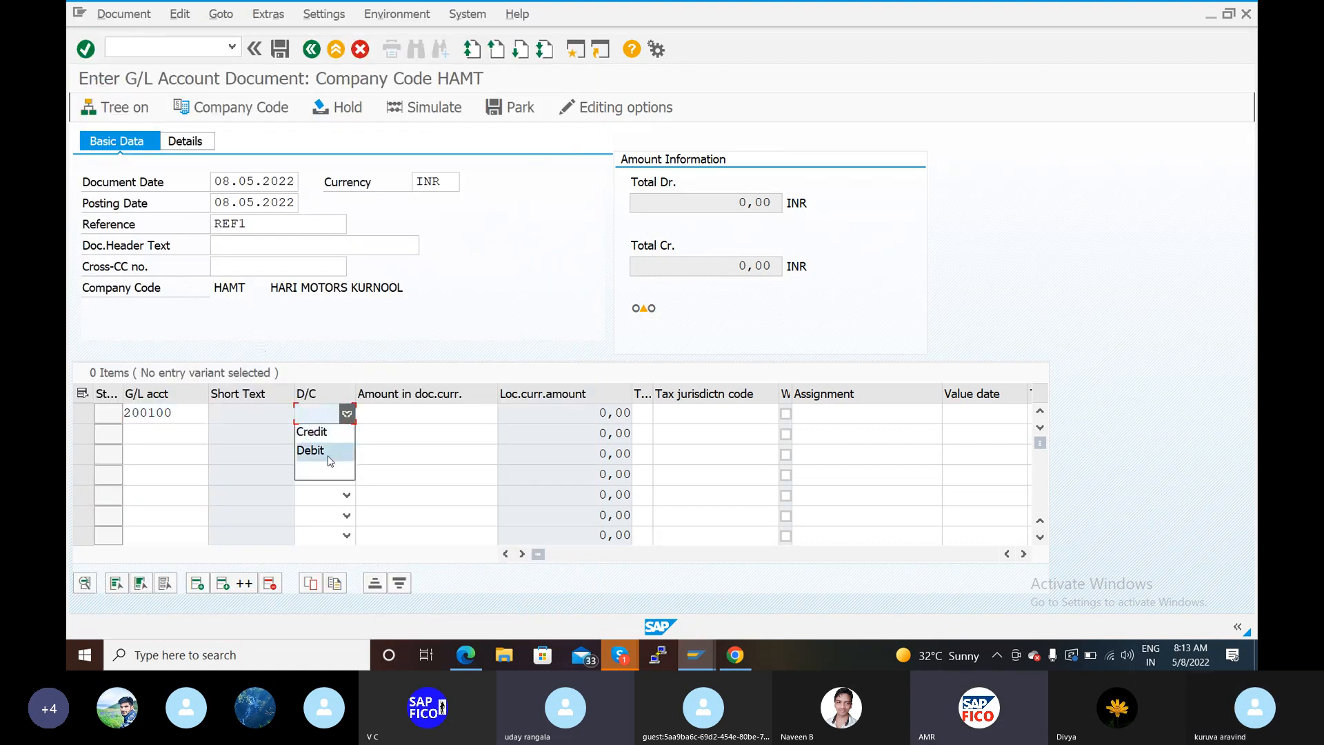
left_click(177, 414)
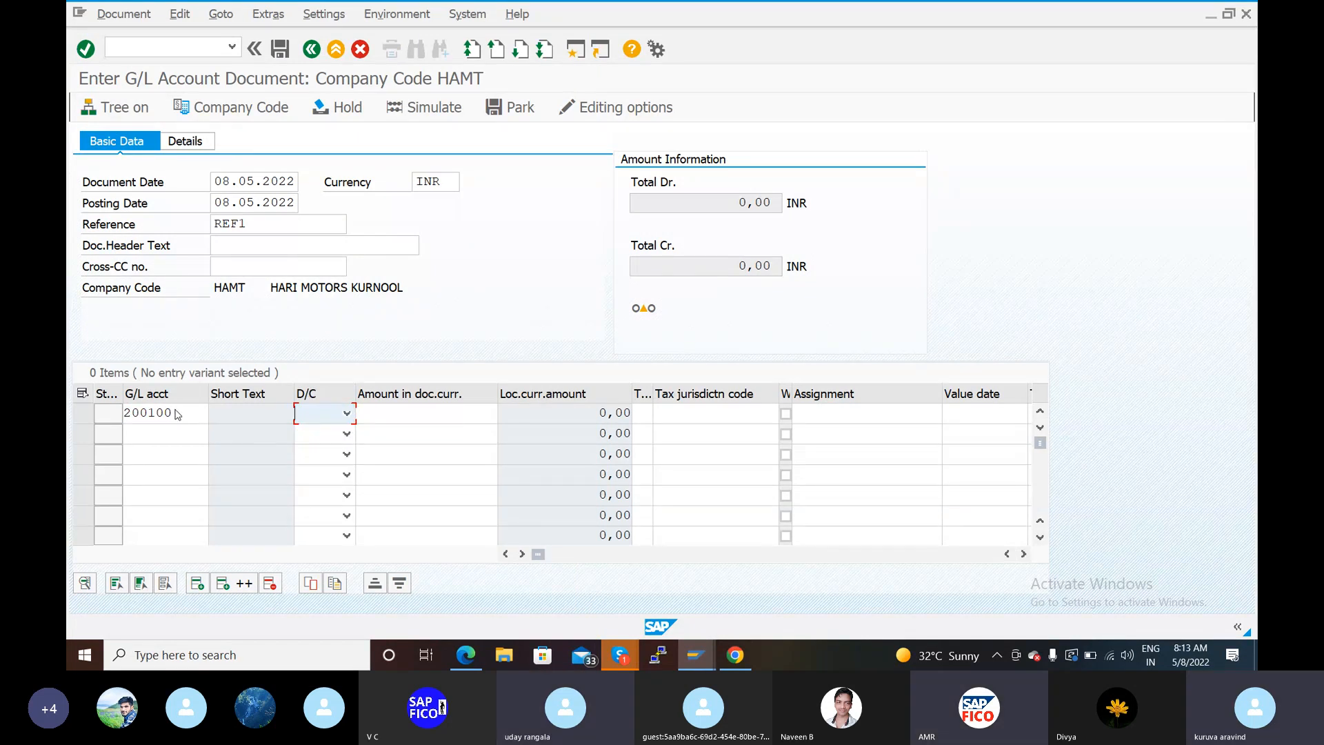
- Enter the first line item with the RENT ACCOUNT 400300 from the account search, as a Debit of 10000
left_click(186, 411)
left_click(219, 414)
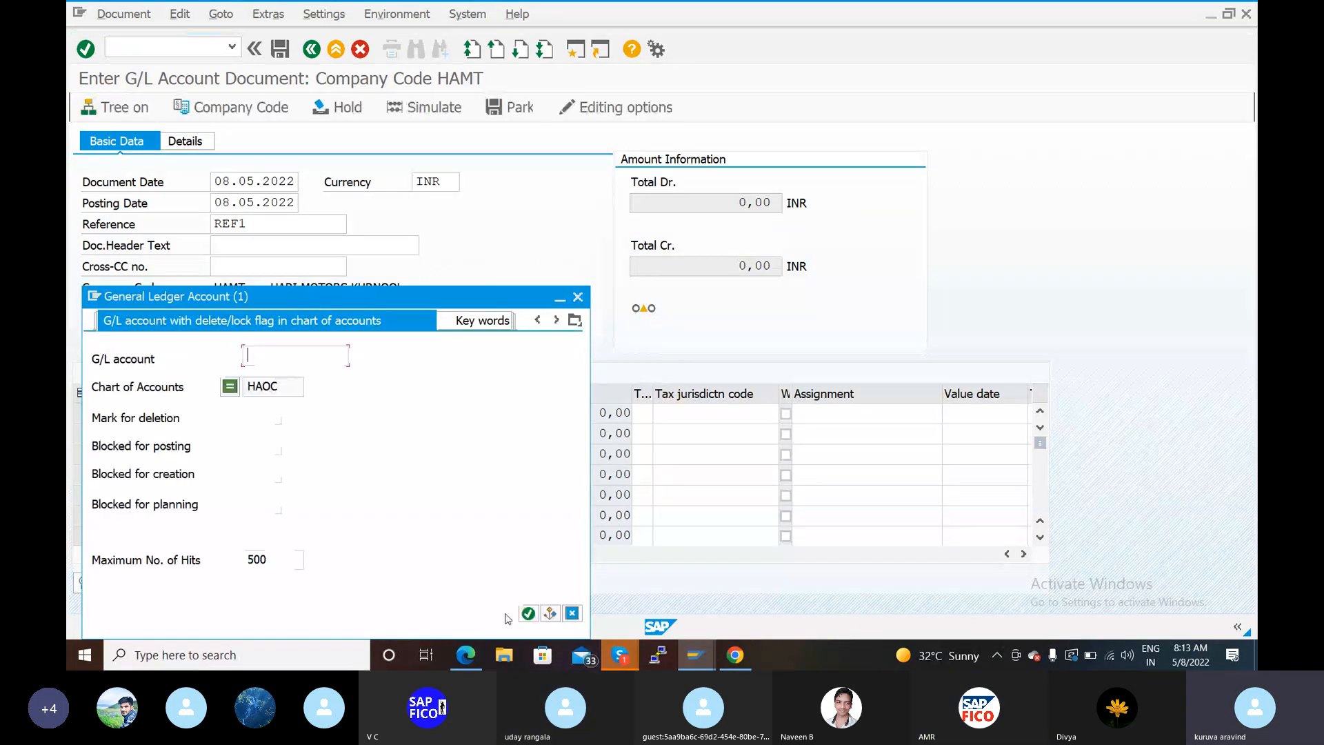
left_click(528, 614)
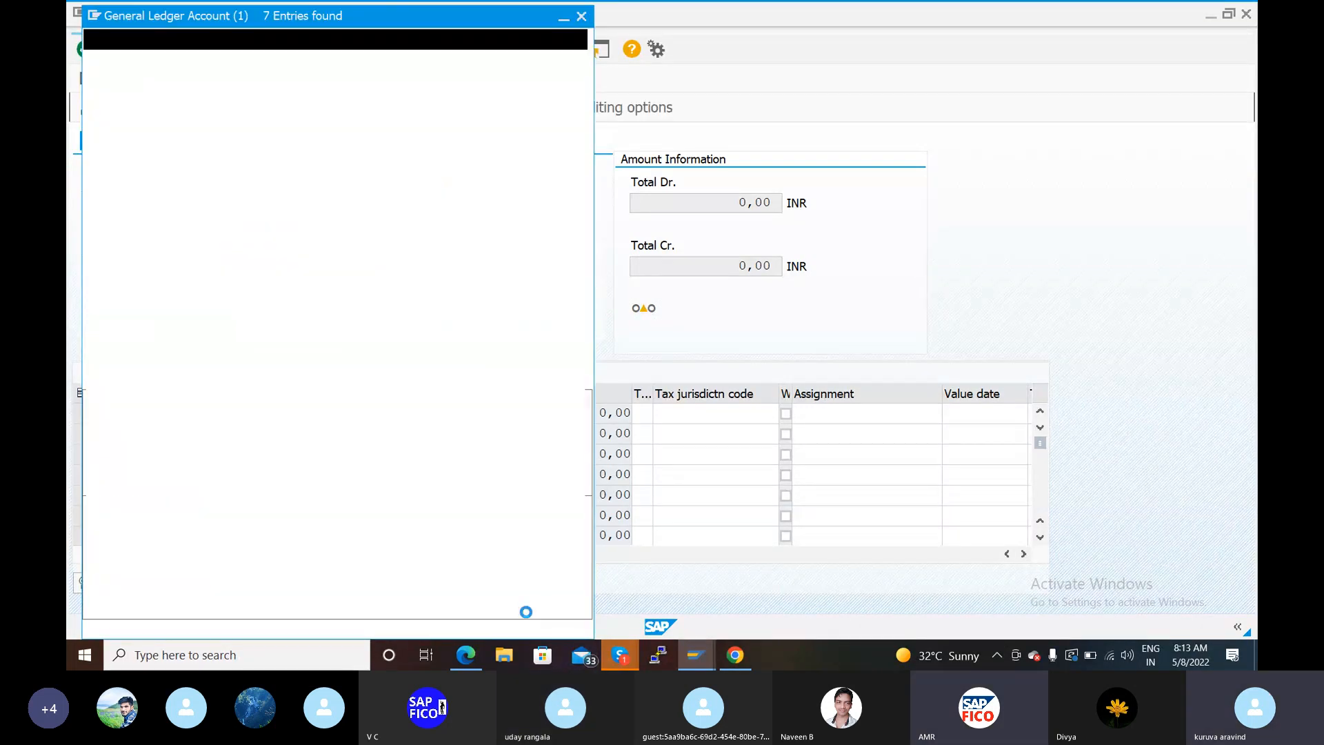
left_click(128, 205)
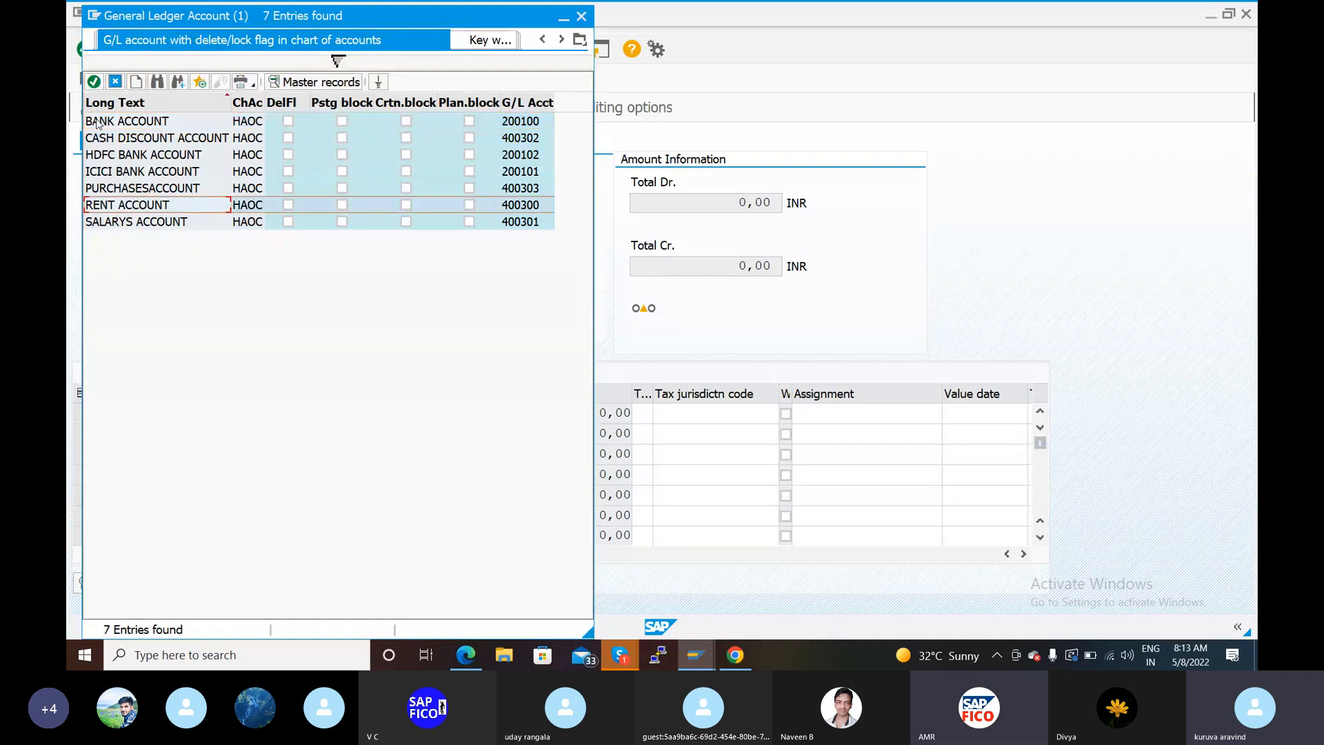
left_click(93, 82)
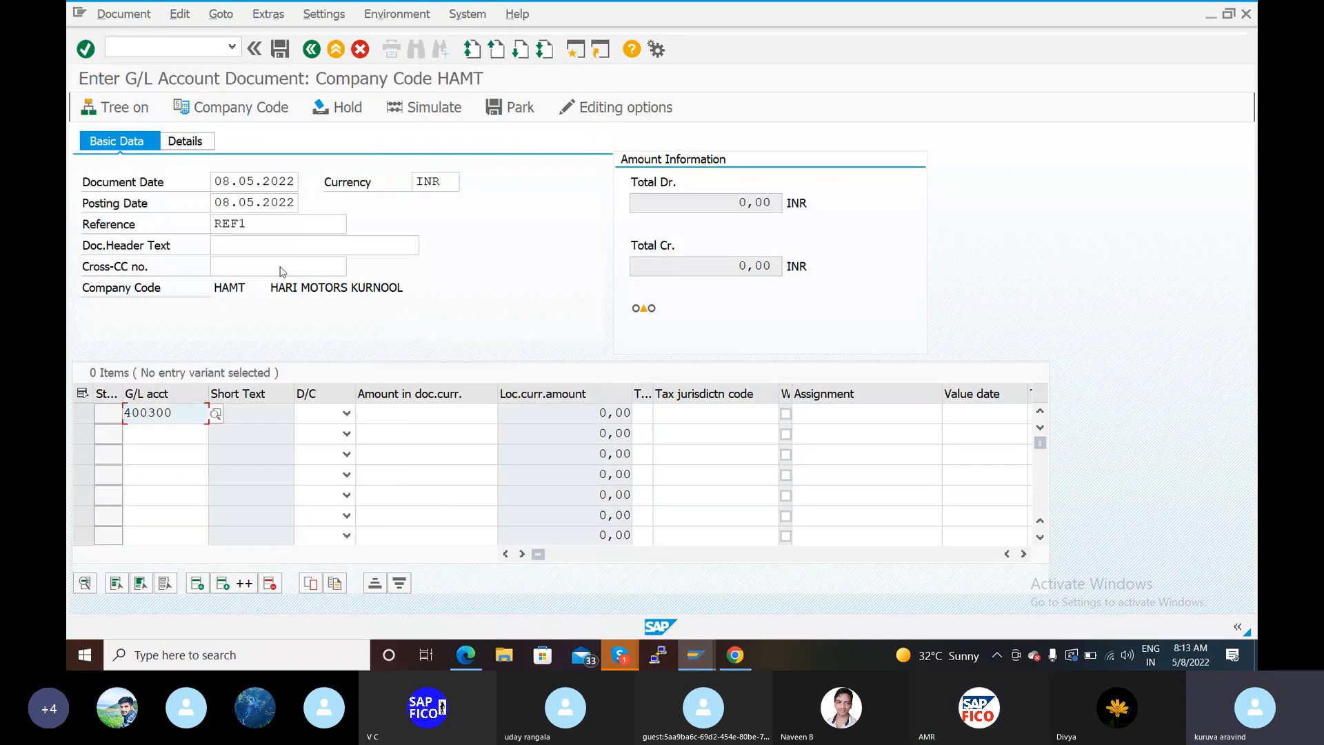
left_click(346, 414)
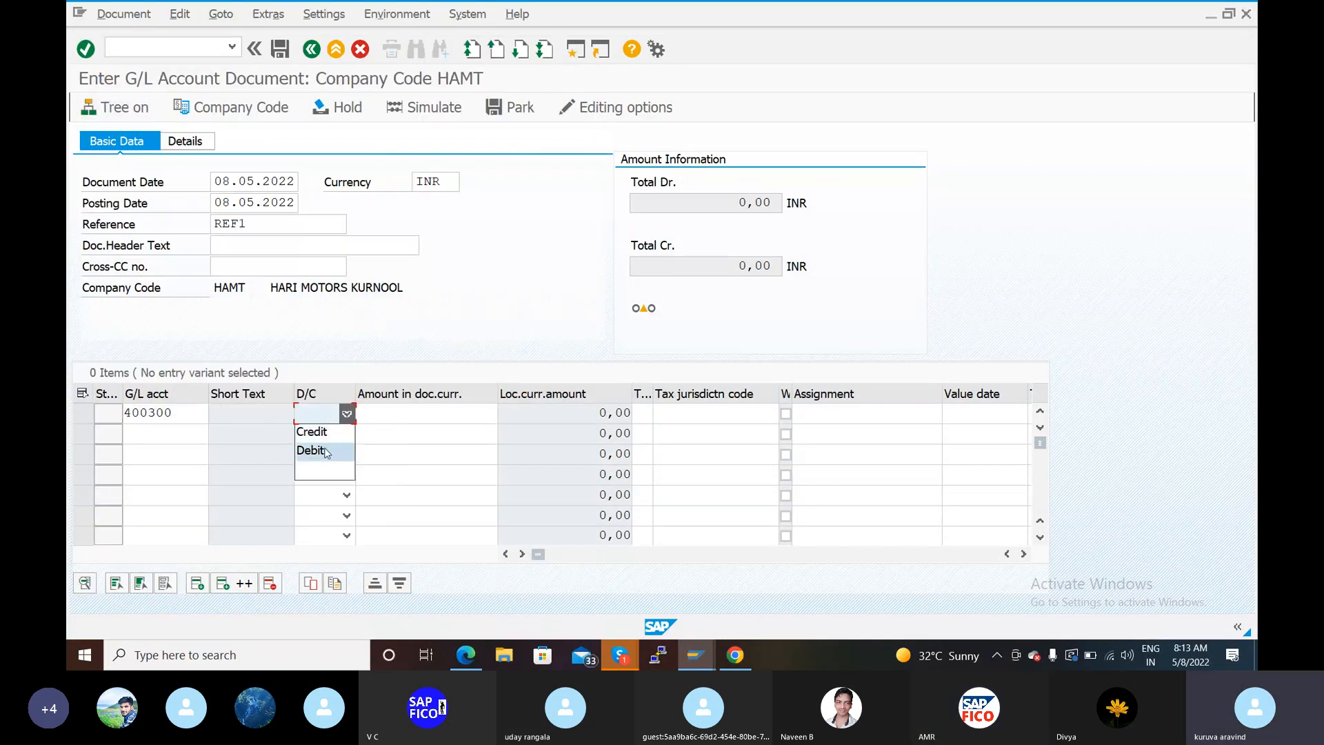
left_click(326, 452)
left_click(447, 412)
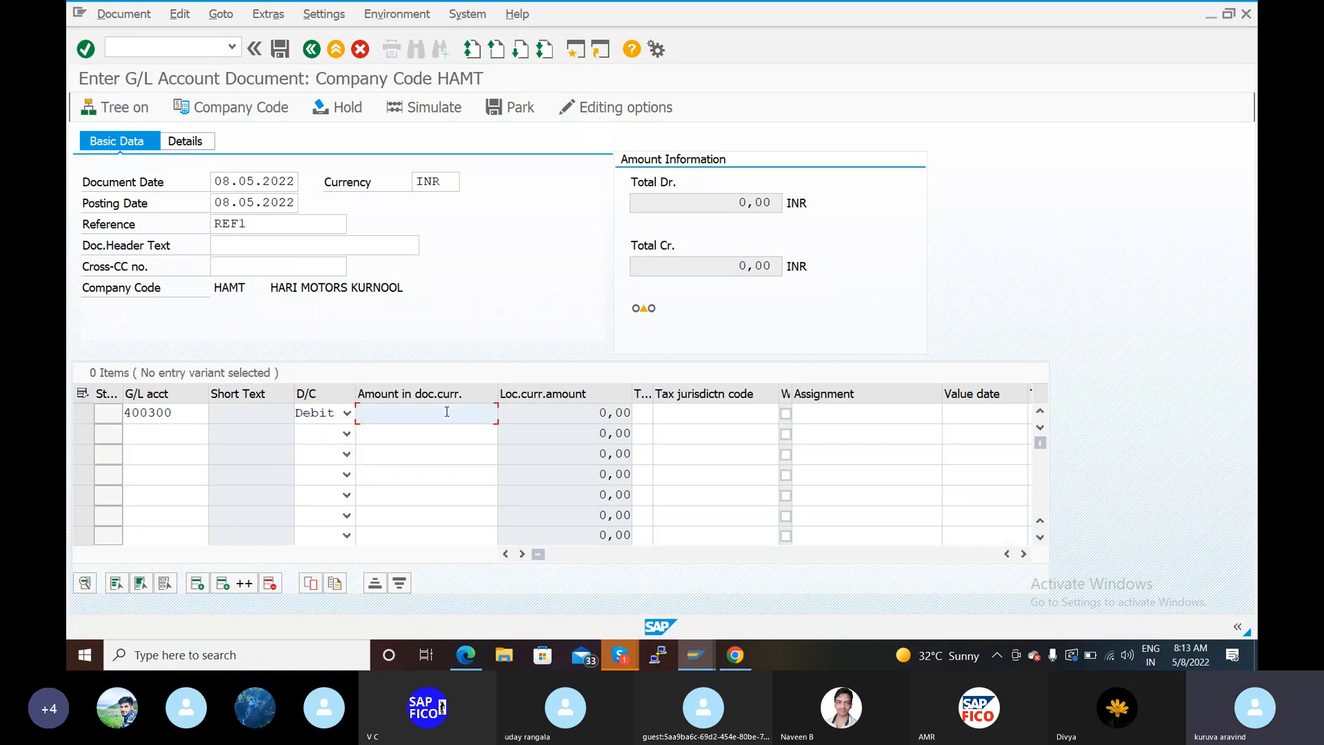
type("10000")
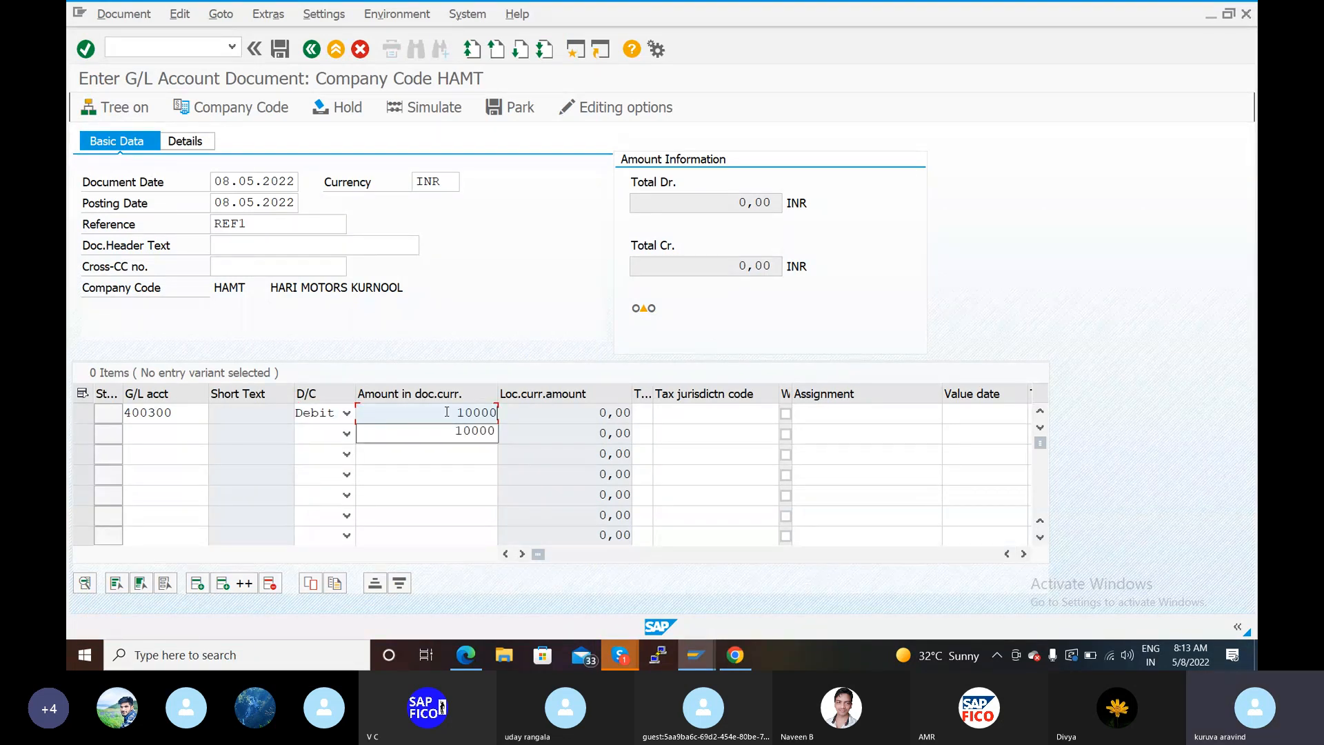
- Enter the second line item with the BANK ACCOUNT 200100 from the account search, as a Credit of 10000
left_click(168, 438)
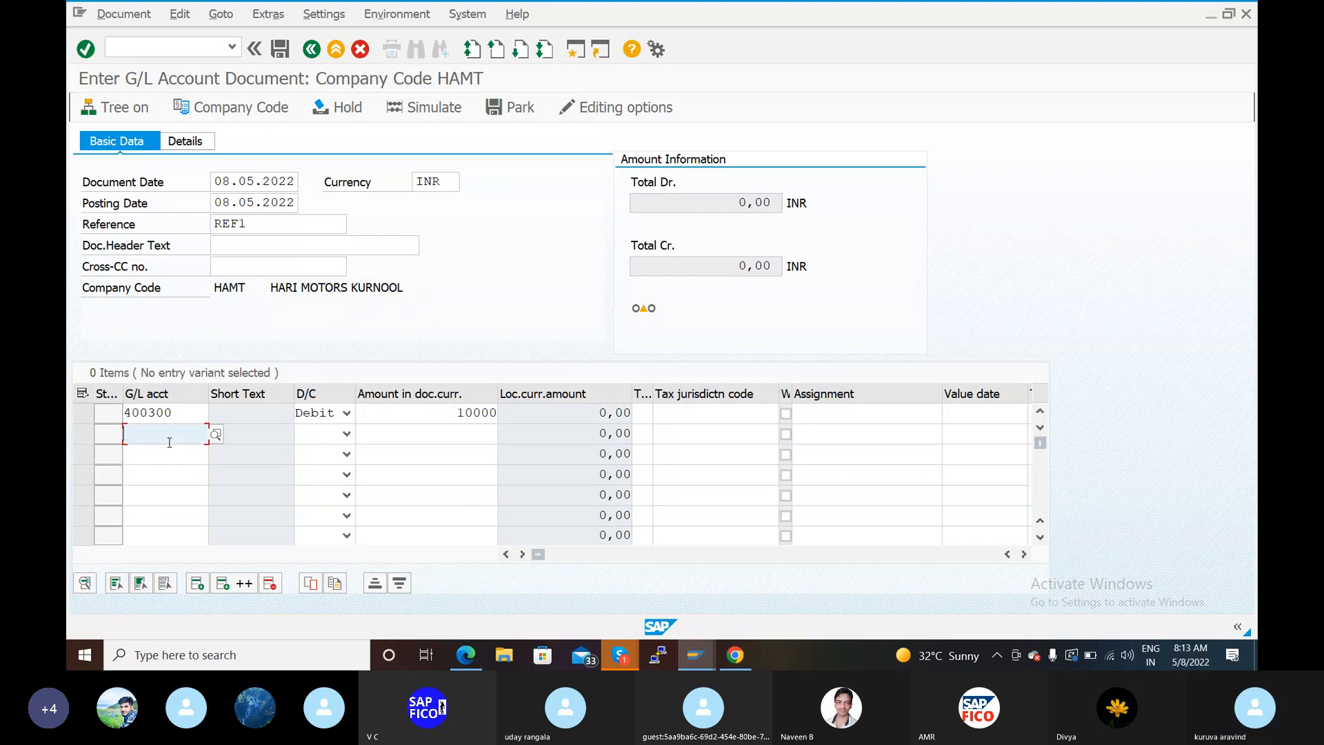
left_click(214, 434)
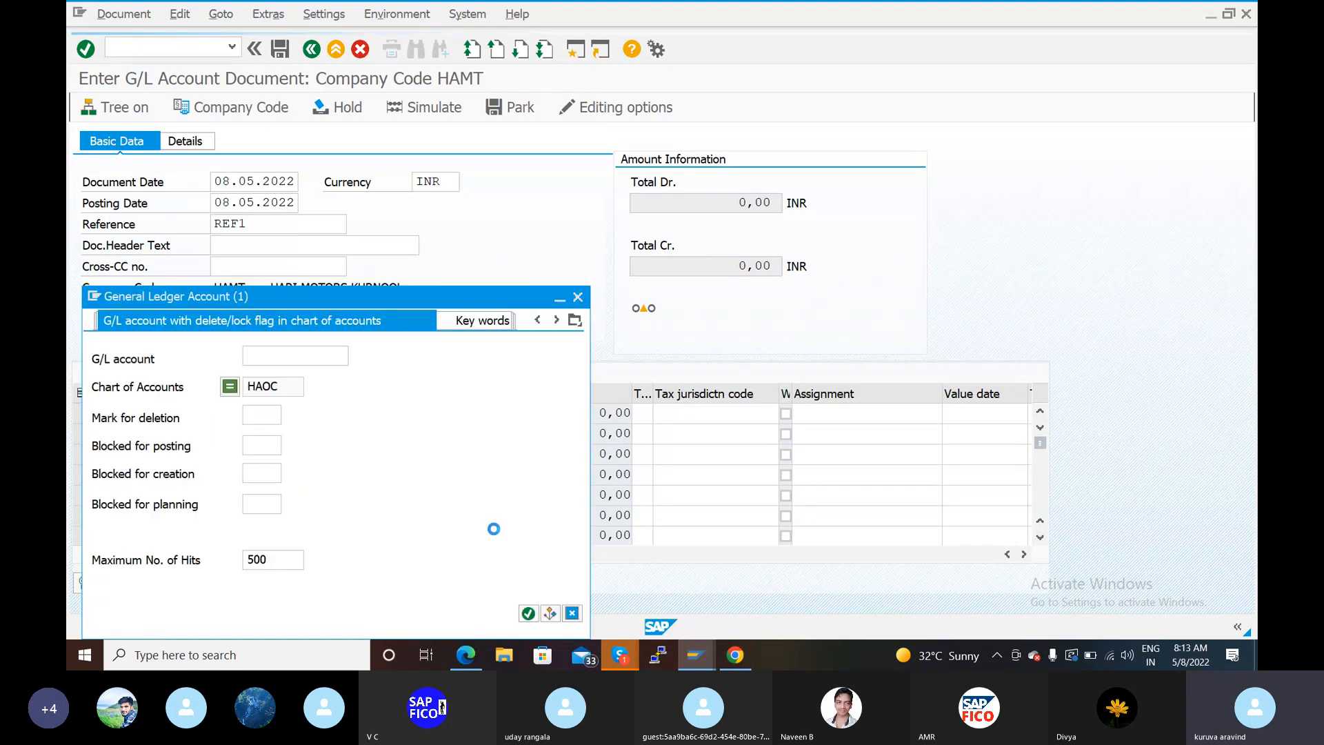
left_click(530, 617)
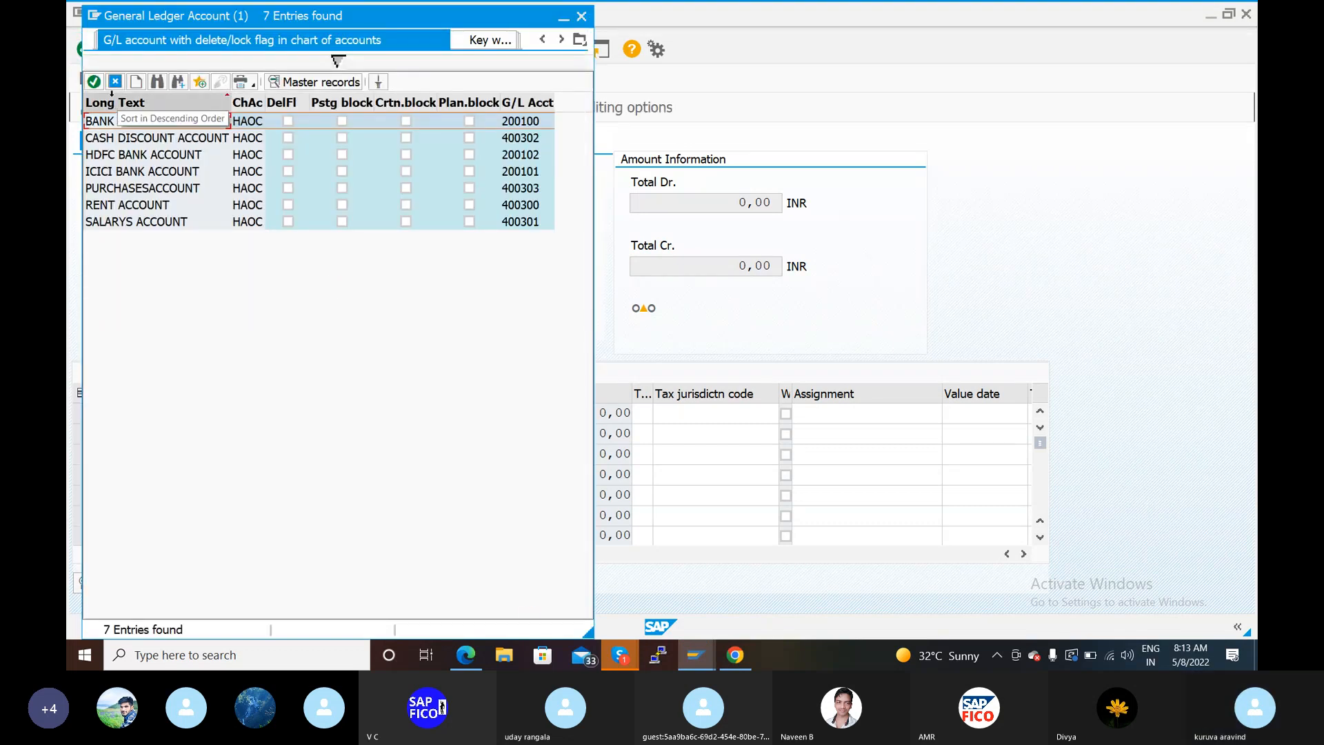
left_click(95, 83)
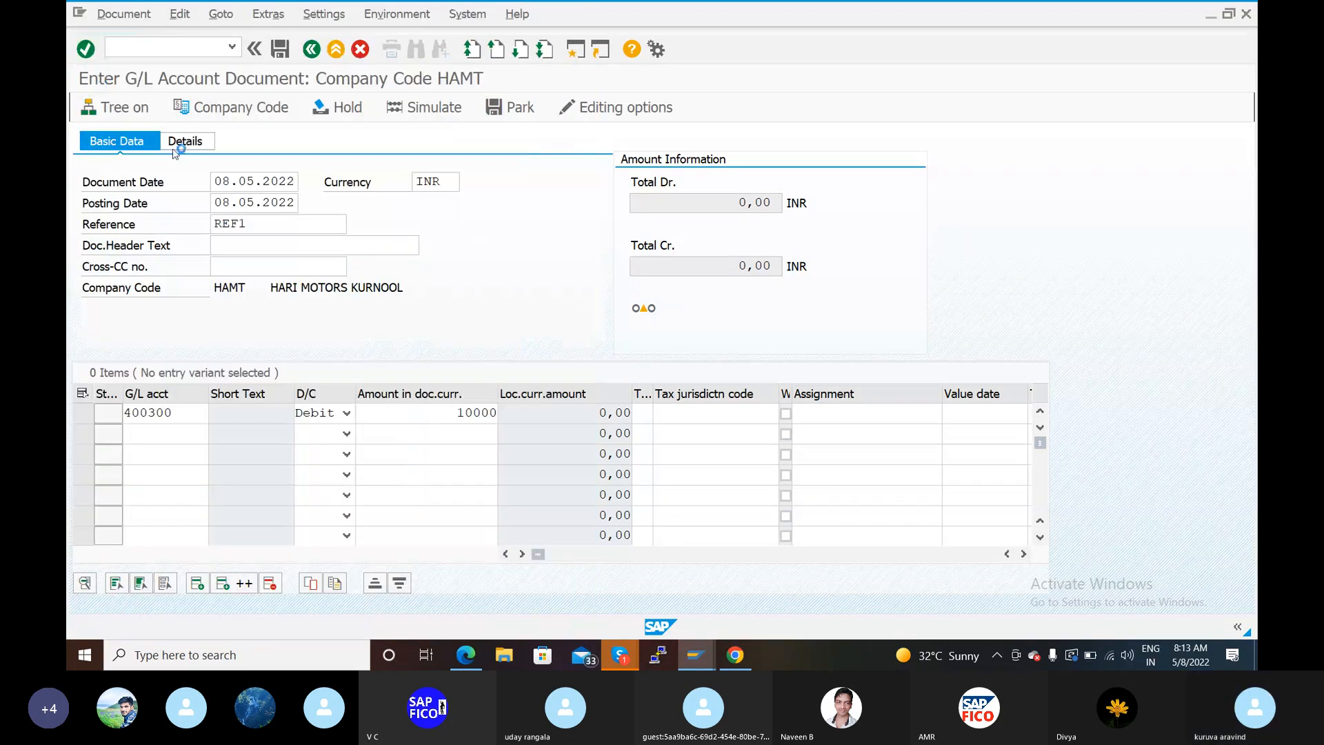
left_click(330, 434)
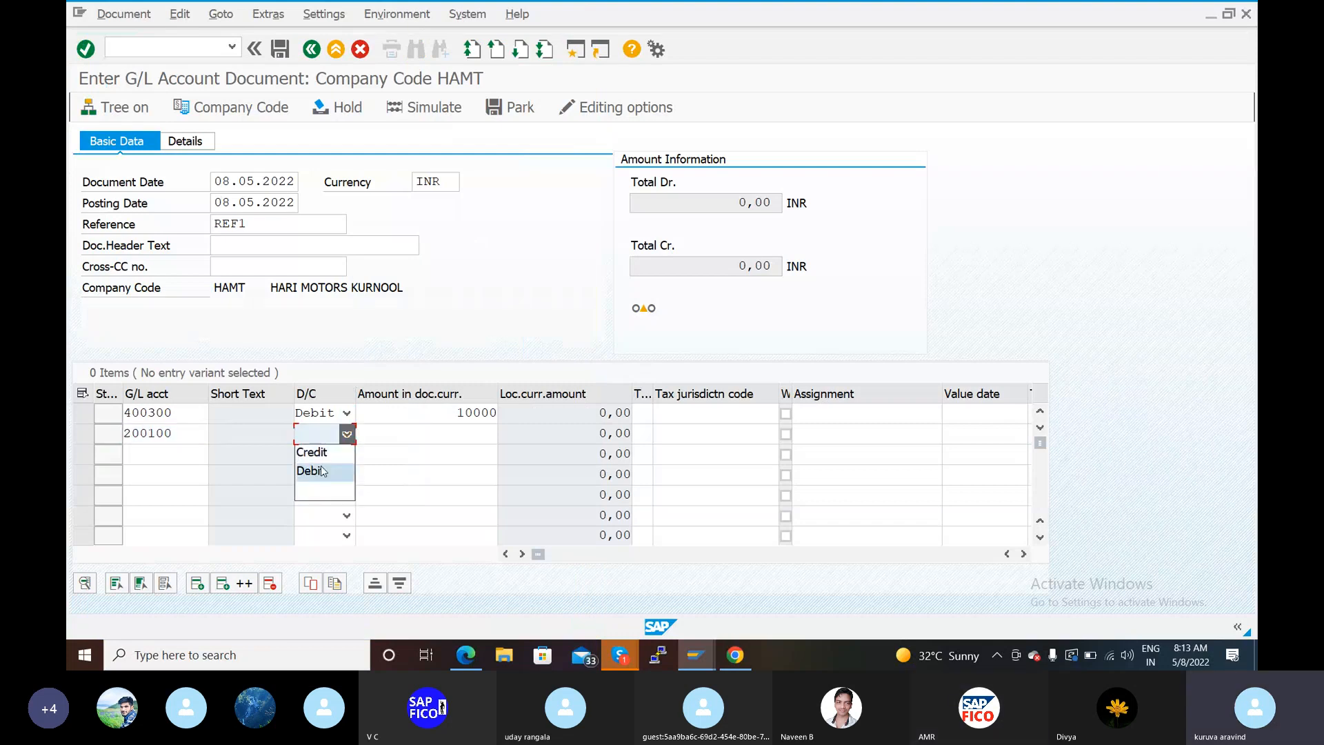
left_click(329, 447)
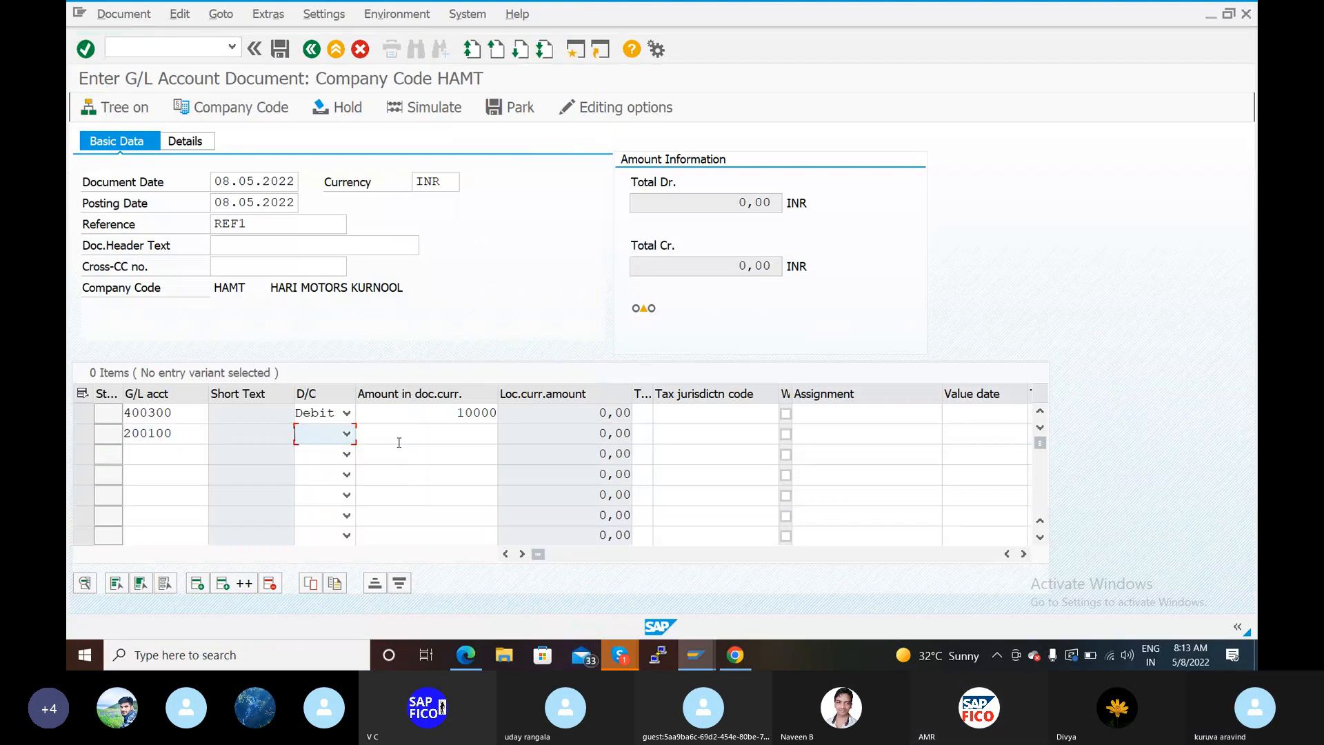
left_click(346, 438)
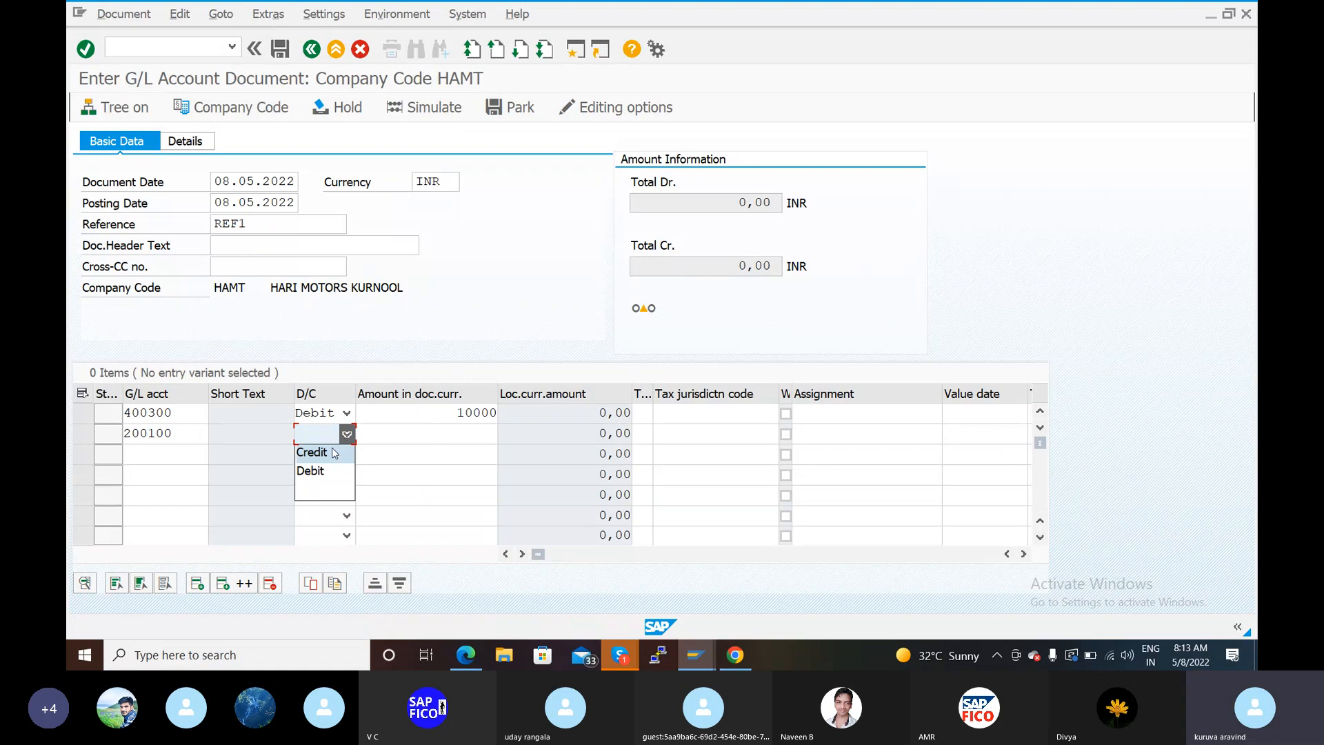
left_click(331, 454)
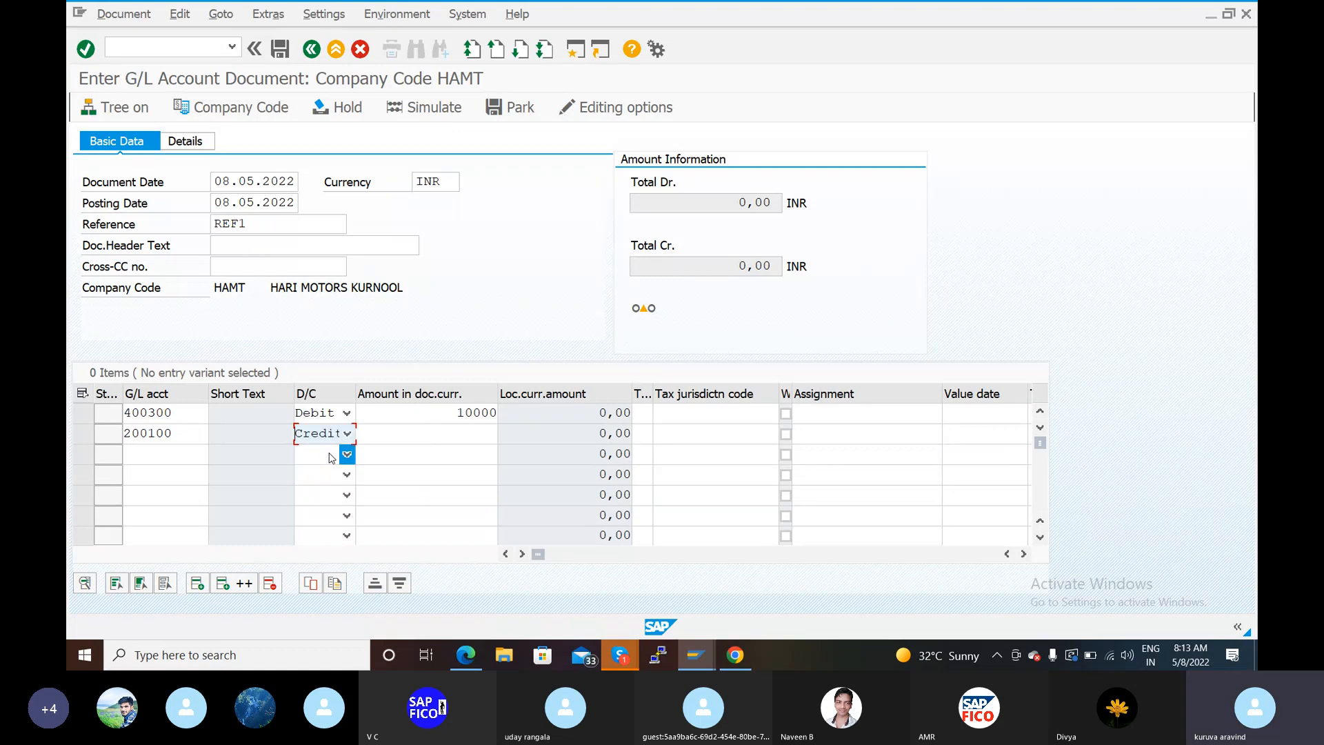
left_click(438, 440)
type("10000")
- Set the line item text to RENT for the debit line and BANK for the credit line
left_click(1024, 554)
left_click(1023, 554)
left_click(1023, 554)
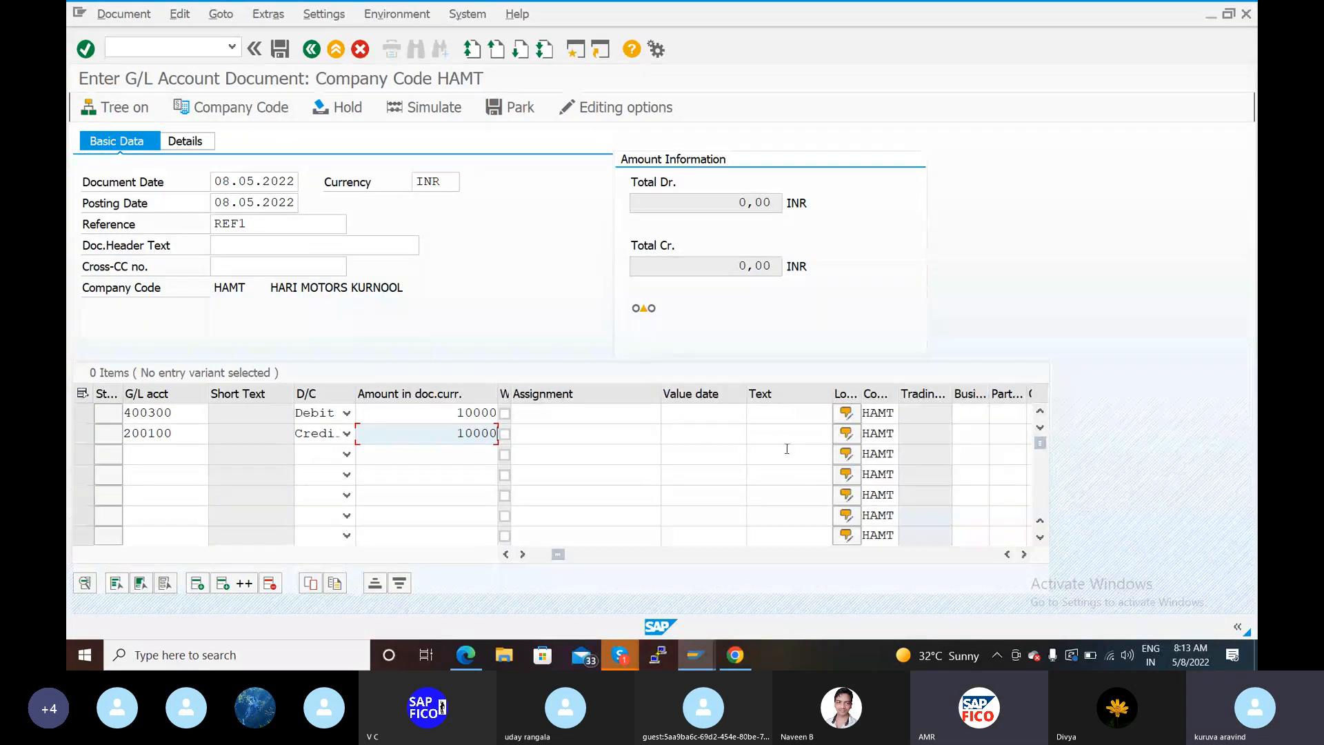
left_click(784, 416)
type("RE")
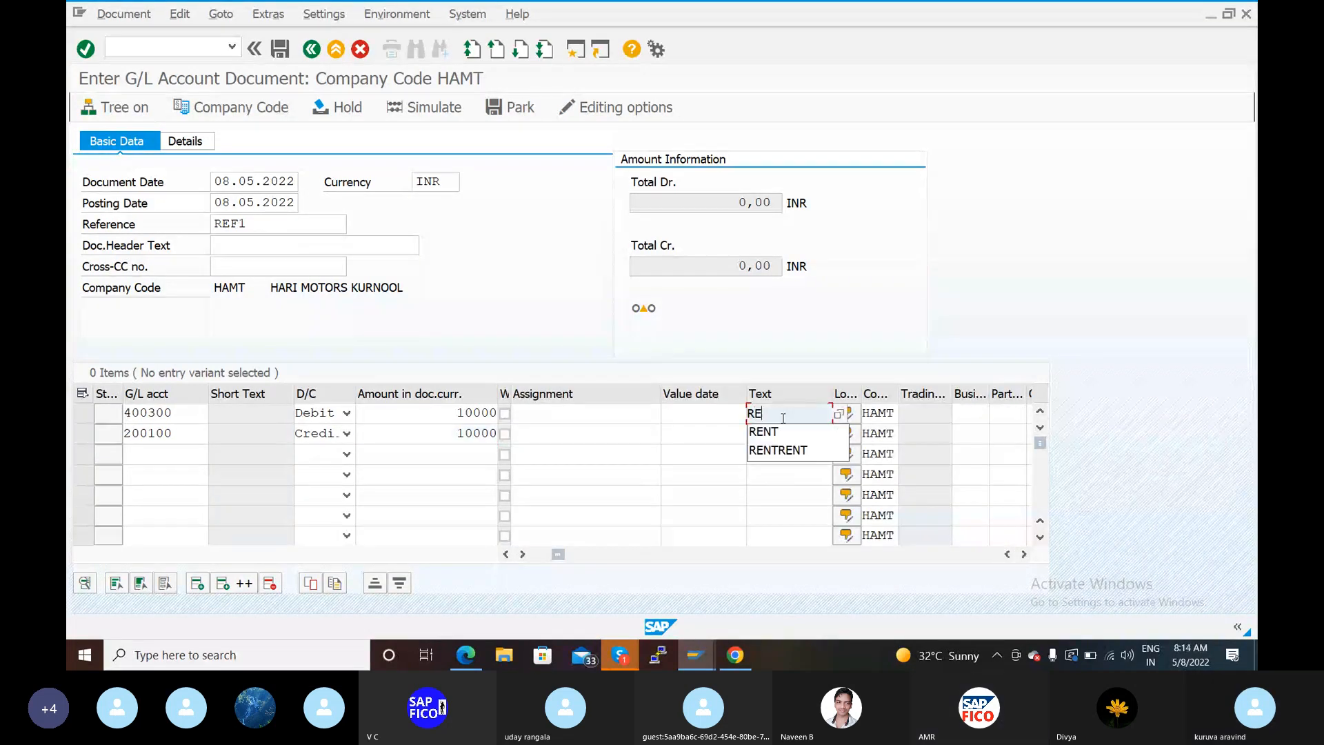
type("NY")
key("BackSpace")
type("T")
left_click(780, 433)
left_click(777, 434)
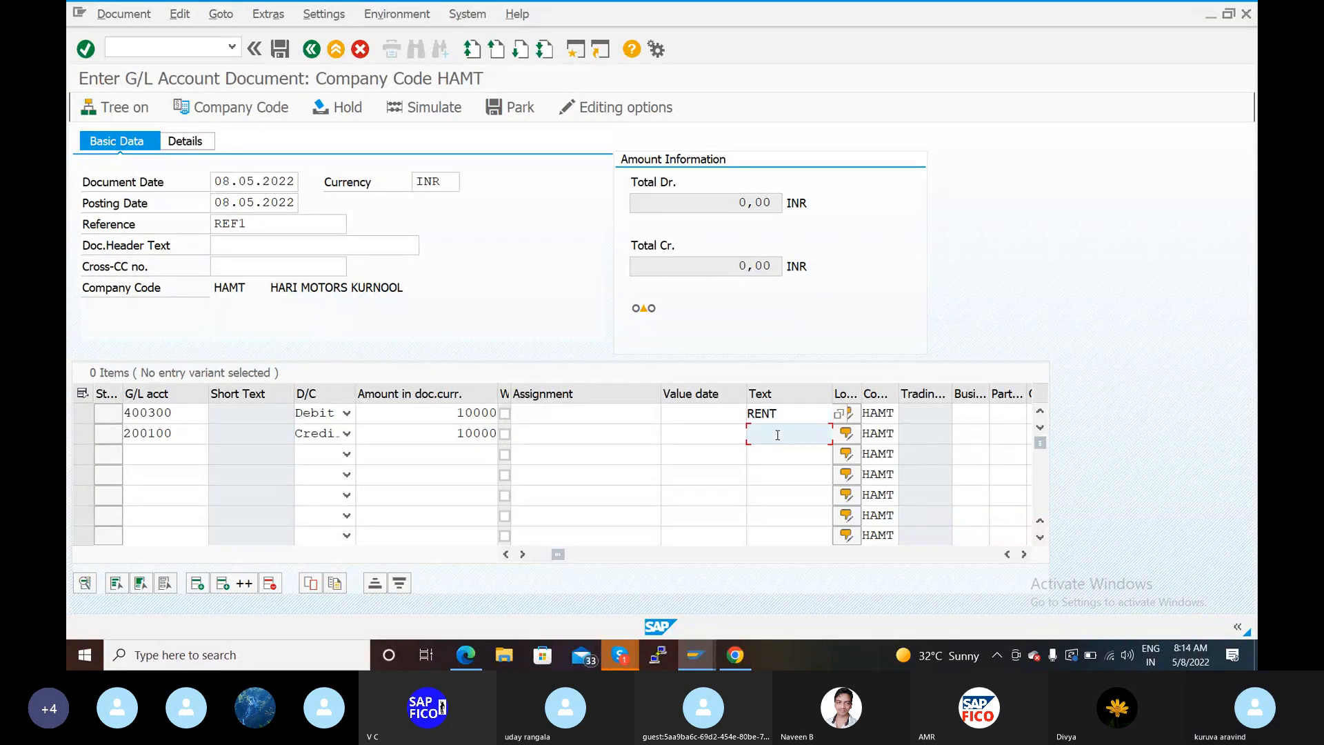
type("BANK")
- Assign business area HABG (B/A HARI MOTORS BANGALORE) to both the rent and bank line items
left_click(964, 414)
type("HABG")
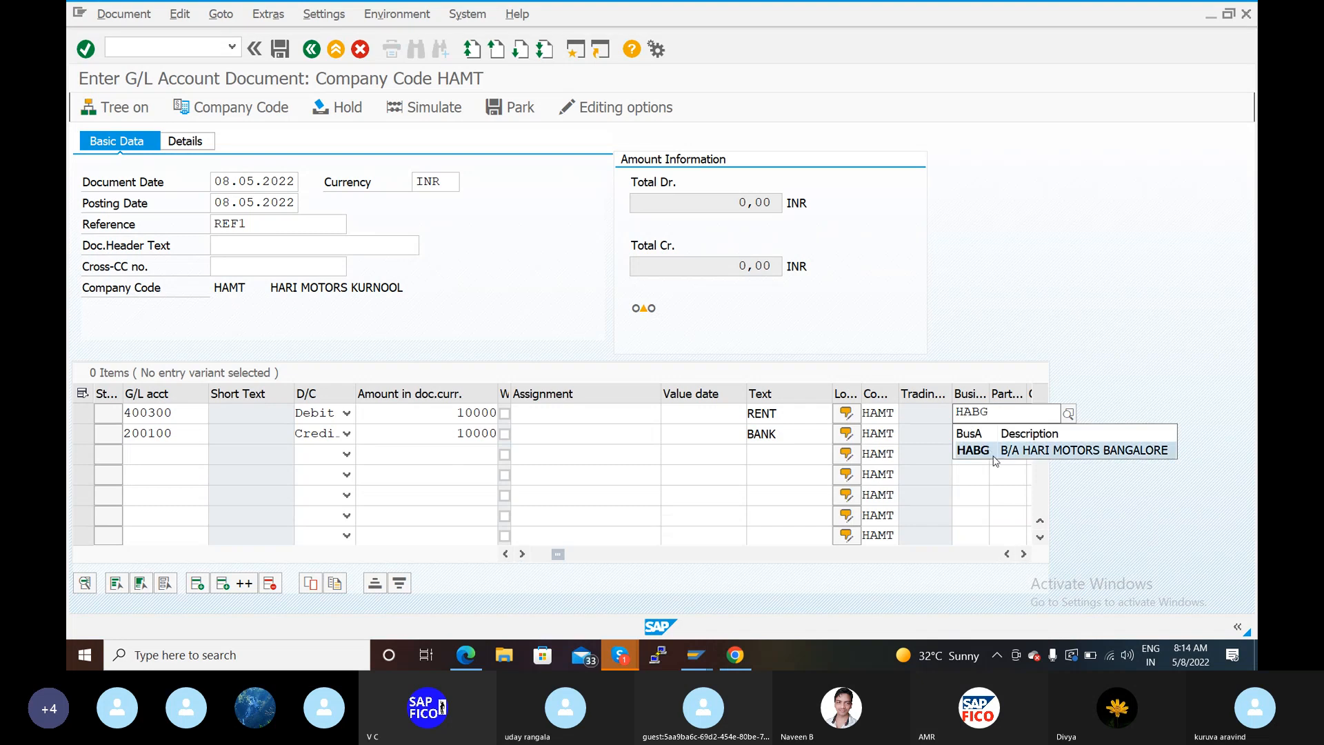
left_click(996, 457)
left_click(974, 435)
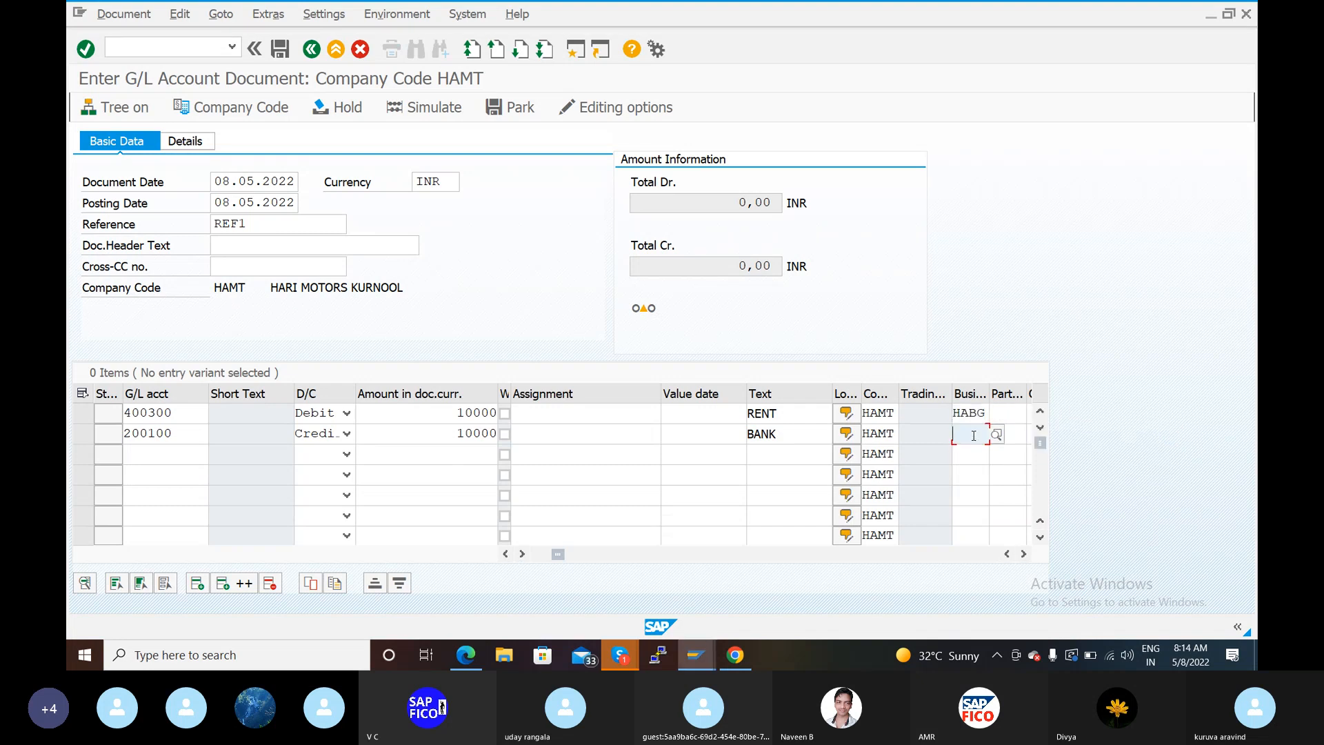
type("HABG")
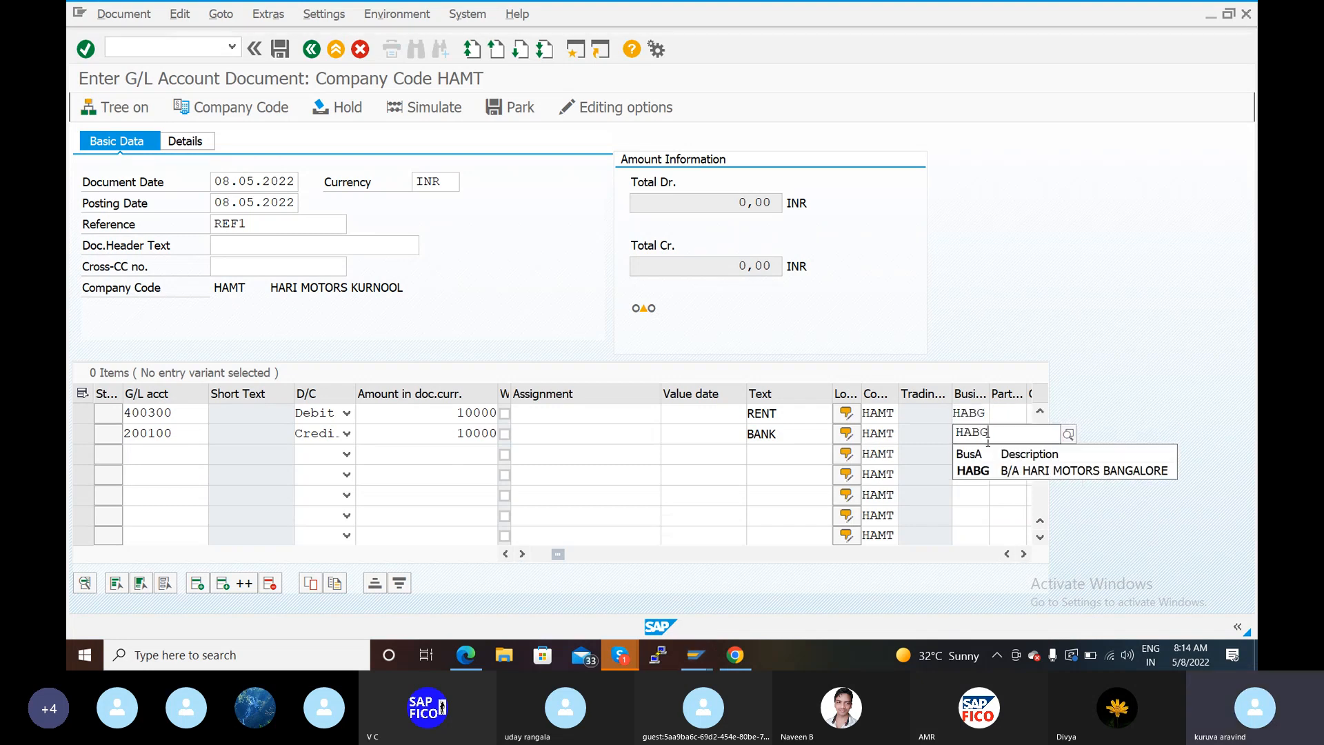
left_click(1003, 472)
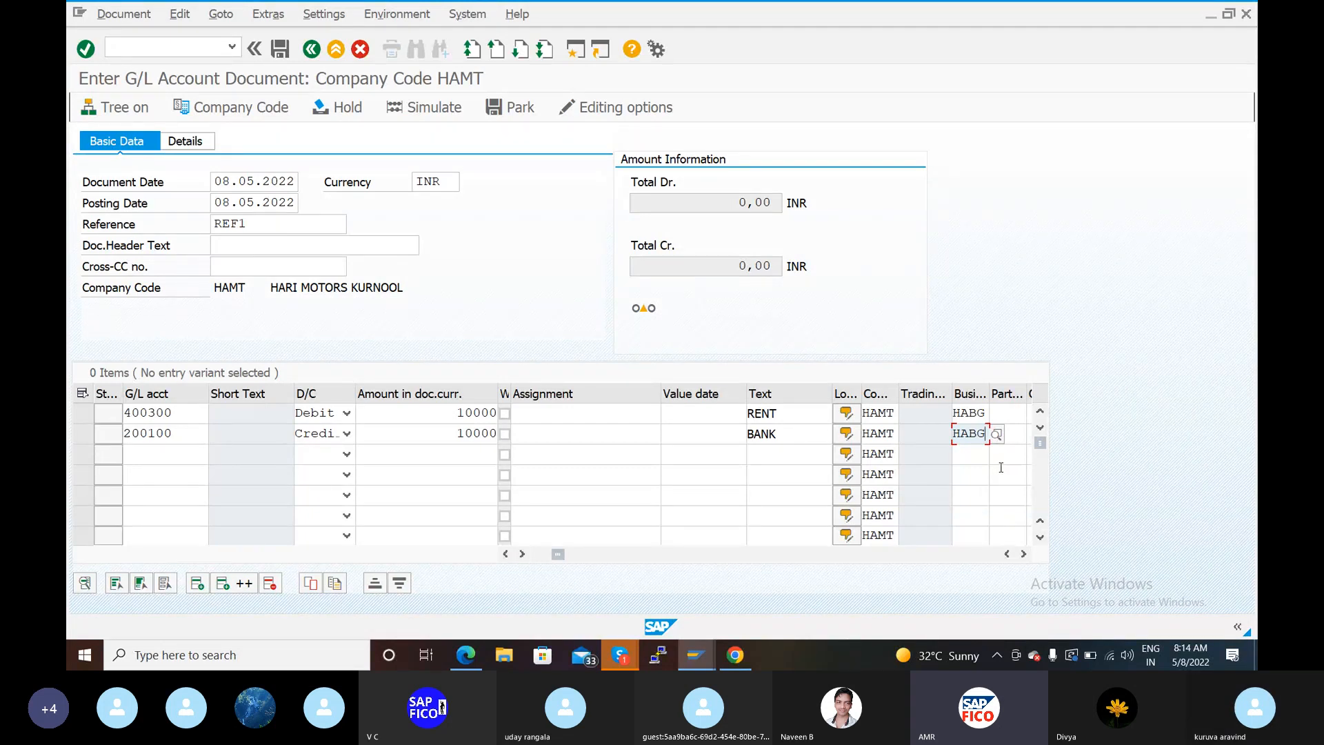
- Validate the line items, simulate the G/L document, and post it from the document overview
key("Return")
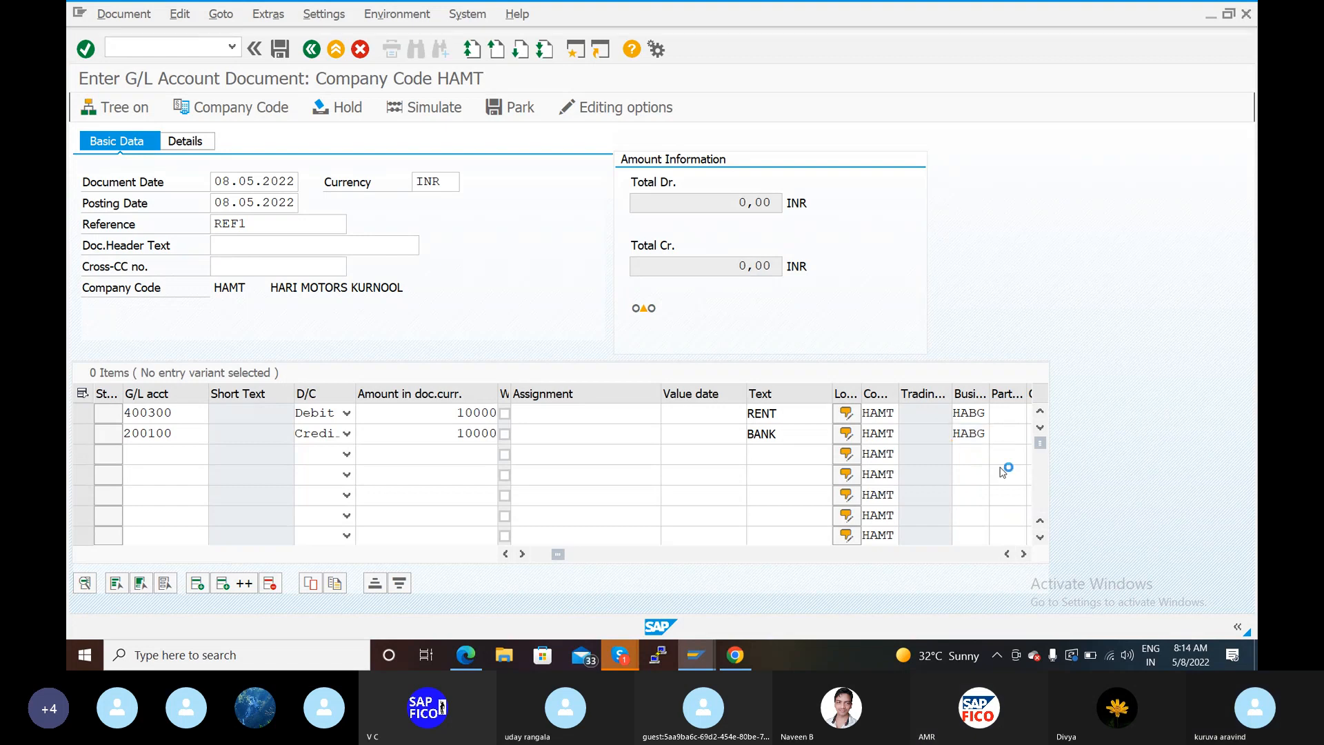
key("Return")
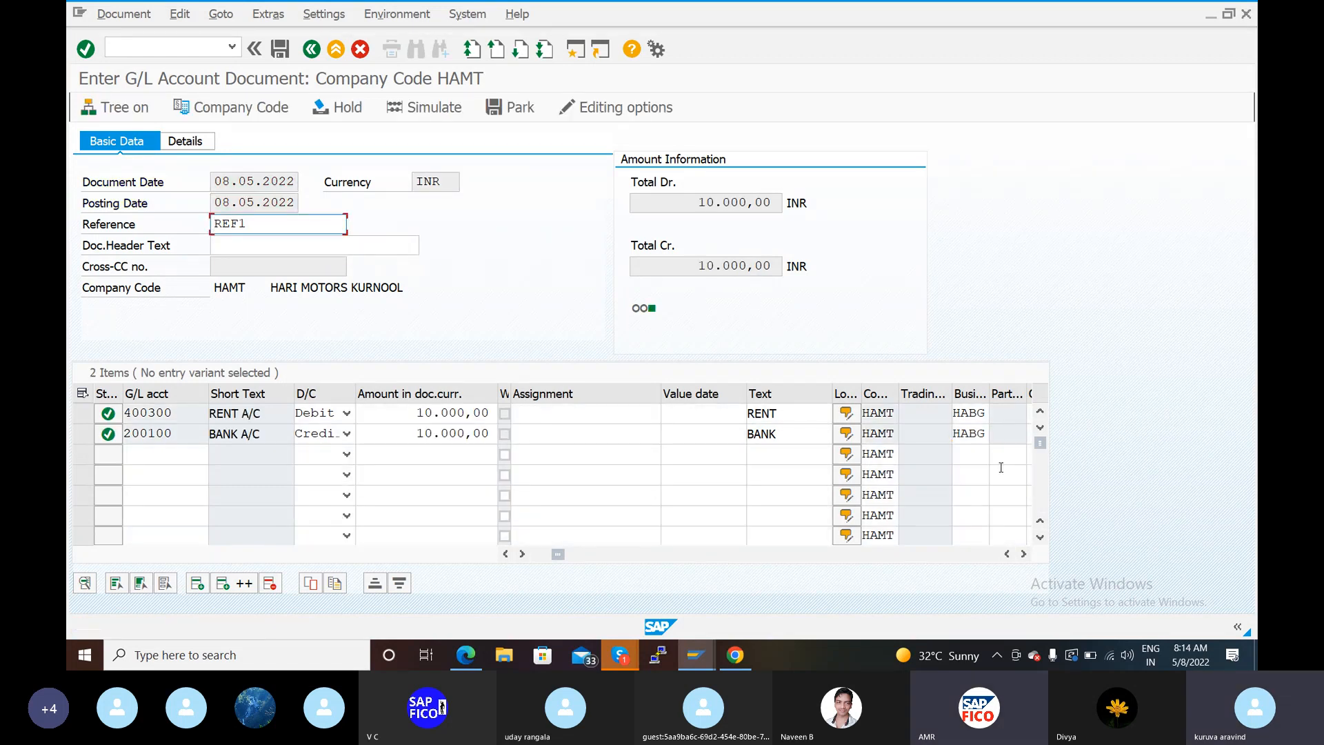
left_click(422, 116)
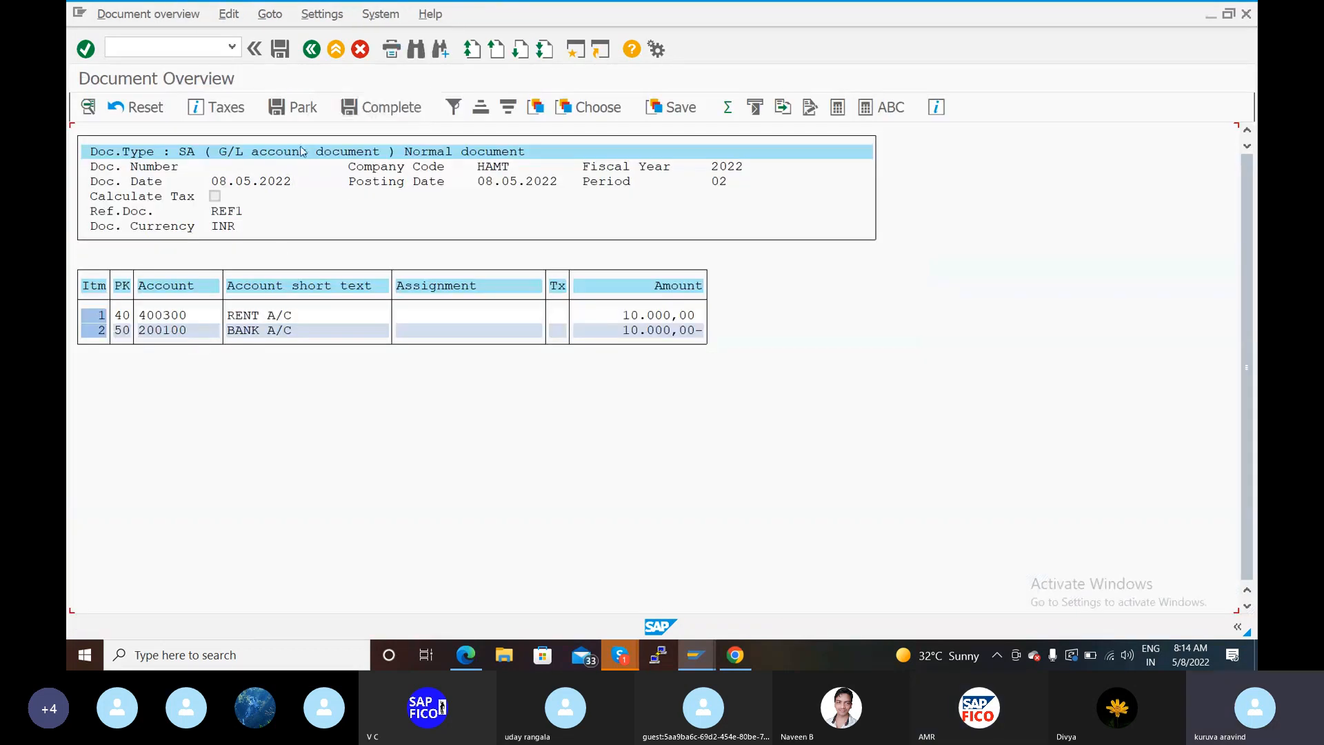
left_click(281, 58)
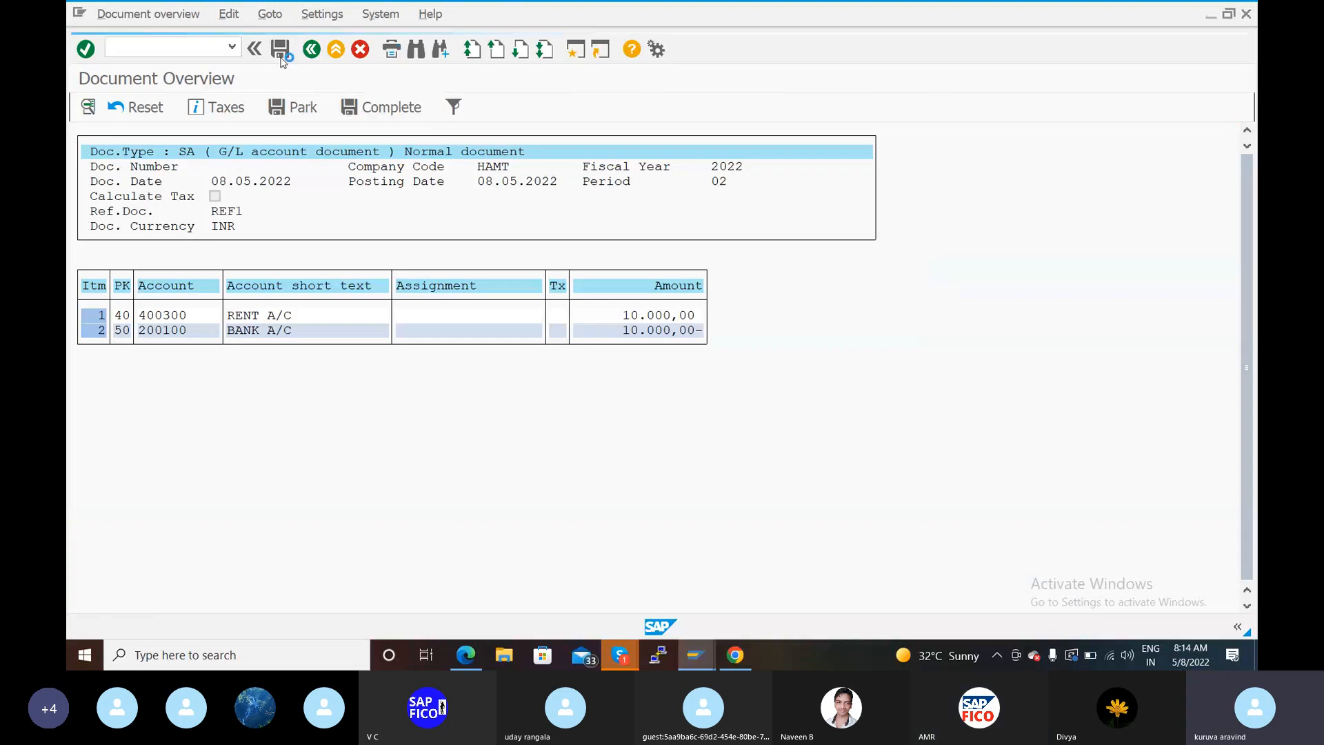